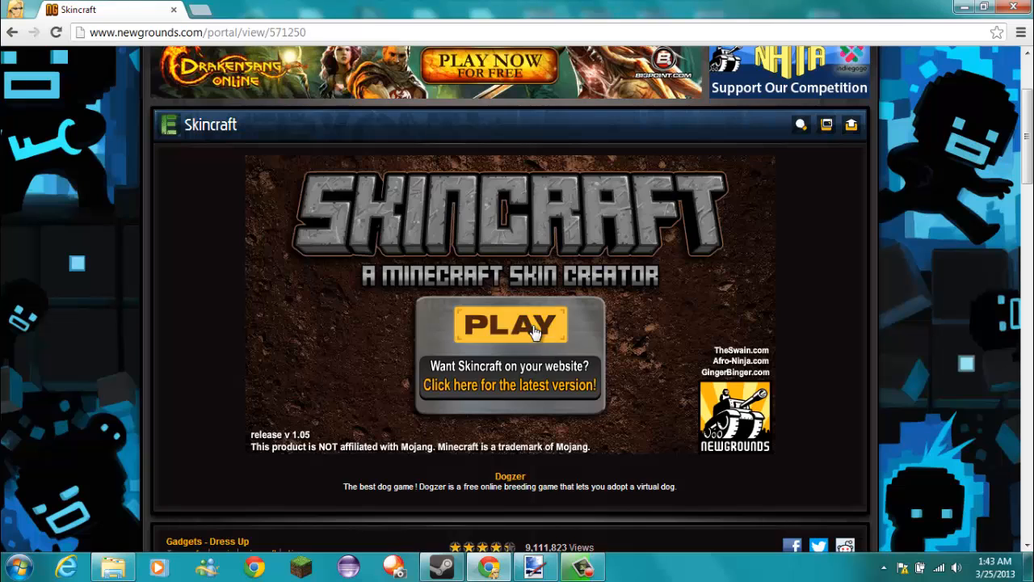
Step: Launch the Skincraft skin creator and start a new skin
click(532, 330)
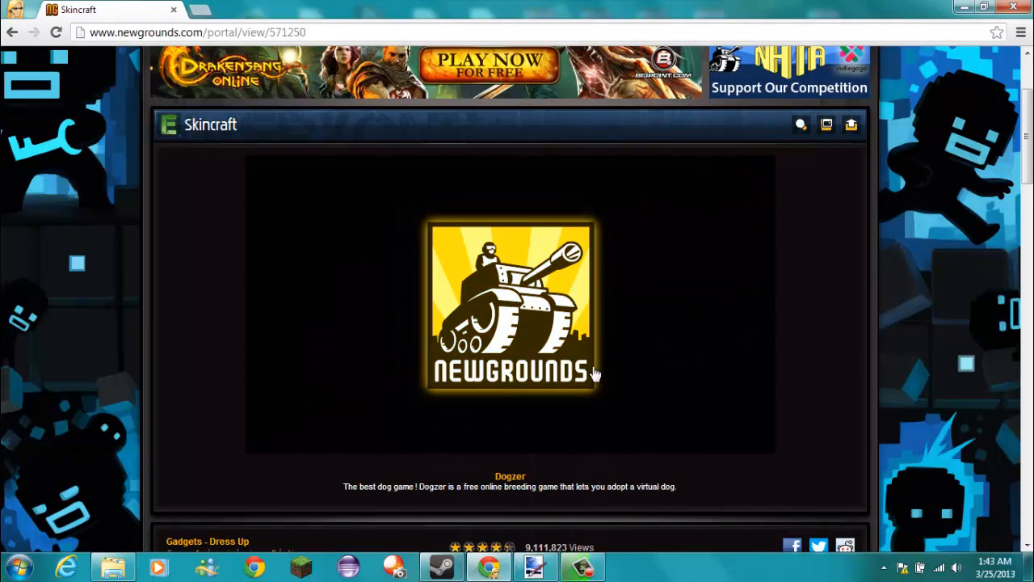
scroll(619, 314, down, 5)
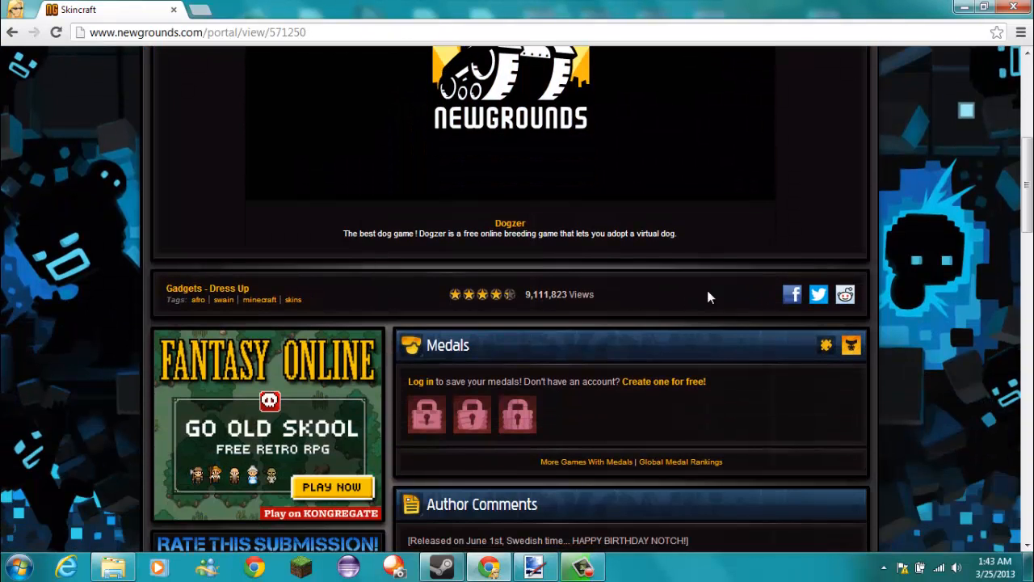
scroll(764, 280, down, 3)
scroll(751, 224, up, 7)
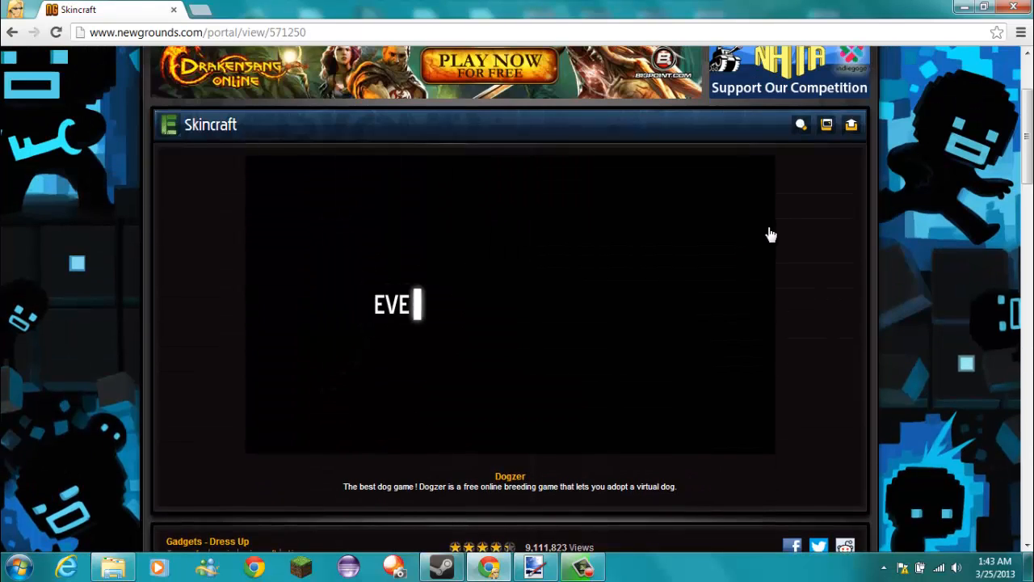
scroll(769, 233, up, 3)
scroll(788, 233, down, 3)
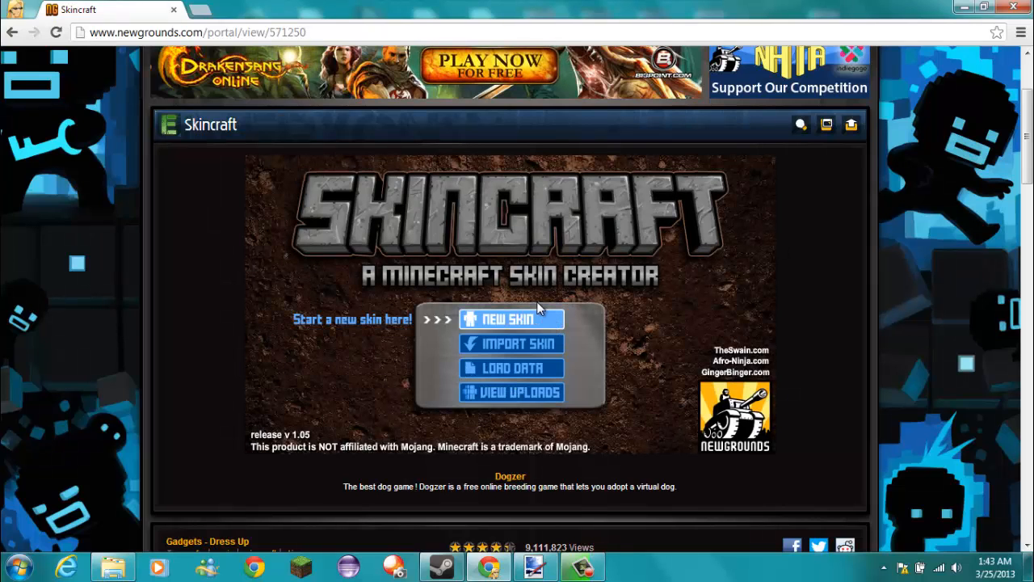
click(501, 330)
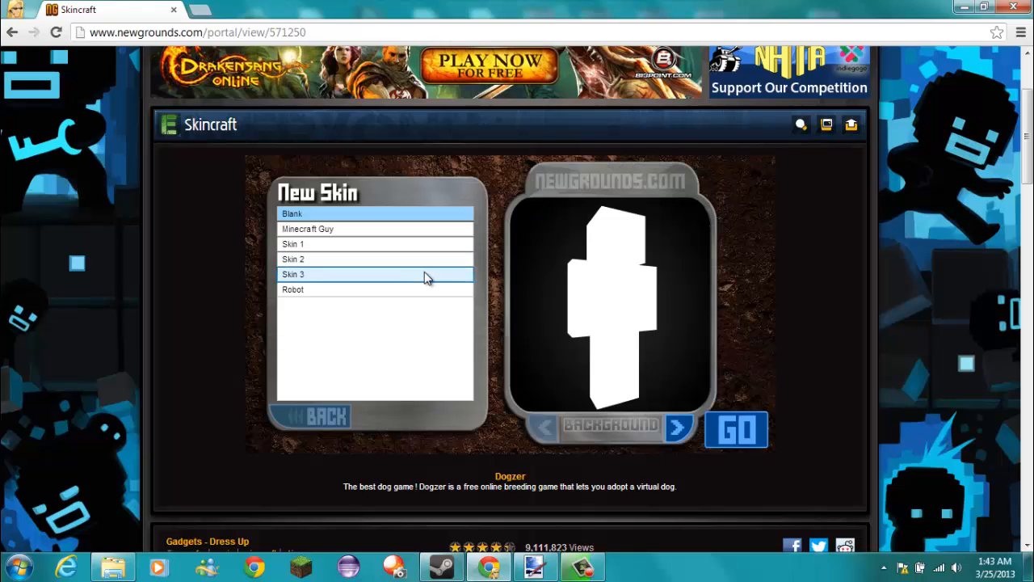
Step: Preview the Minecraft Guy, Skin 1, Skin 2, Skin 3 and Robot base skins
click(420, 228)
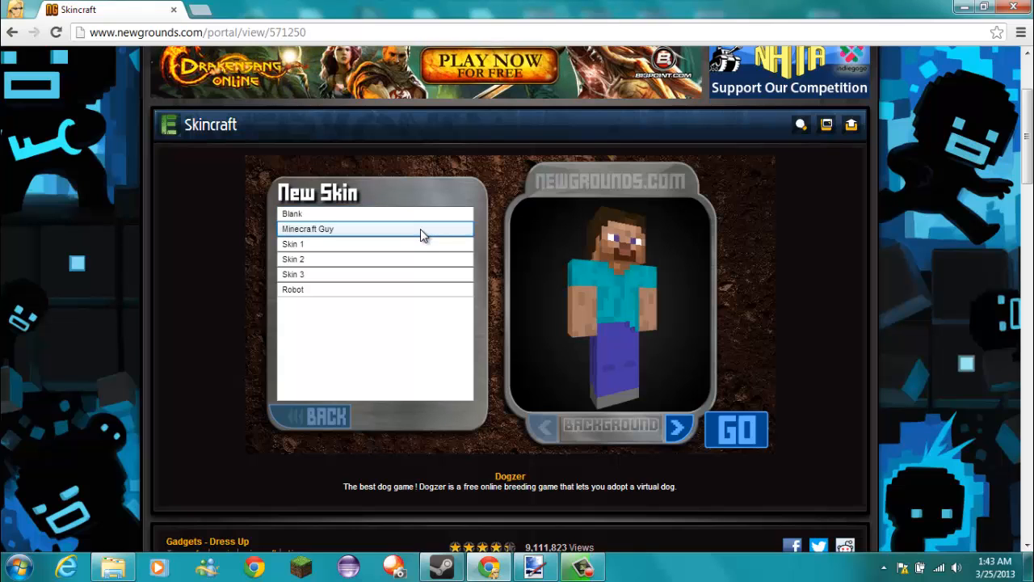
click(420, 245)
click(416, 261)
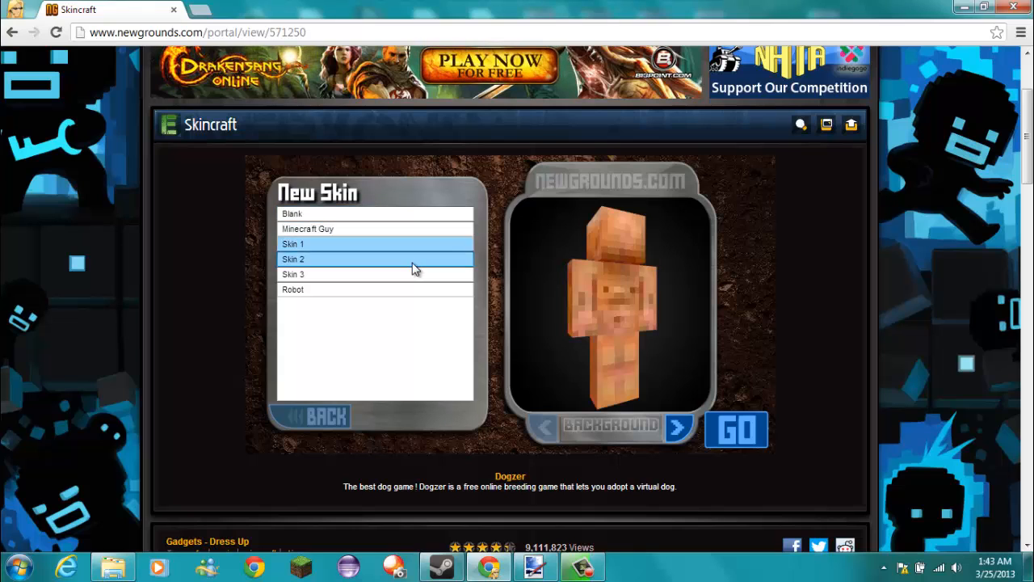
click(417, 278)
click(413, 291)
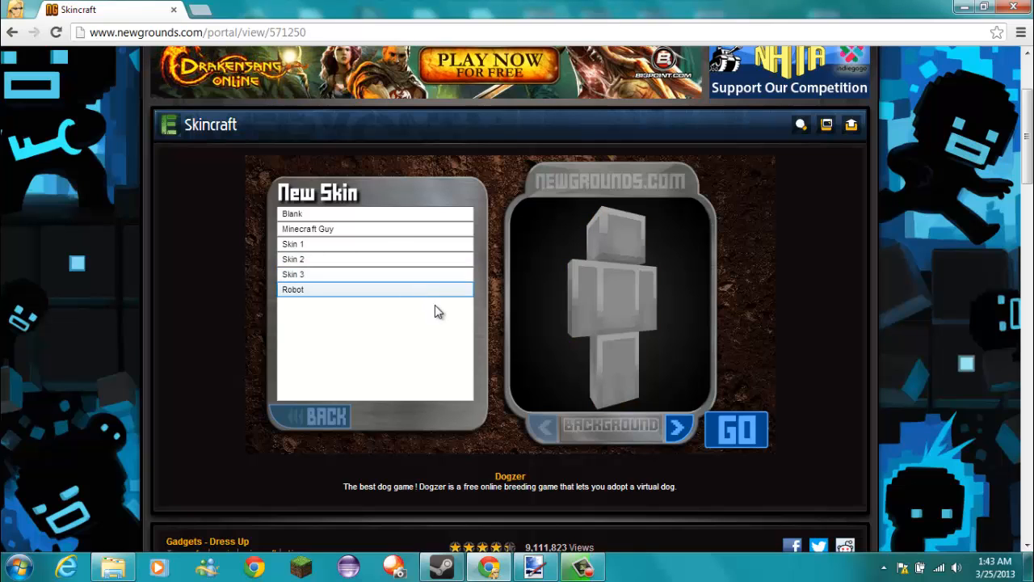
Step: Create the skin from the Blank base and add a custom layer for the head
click(360, 218)
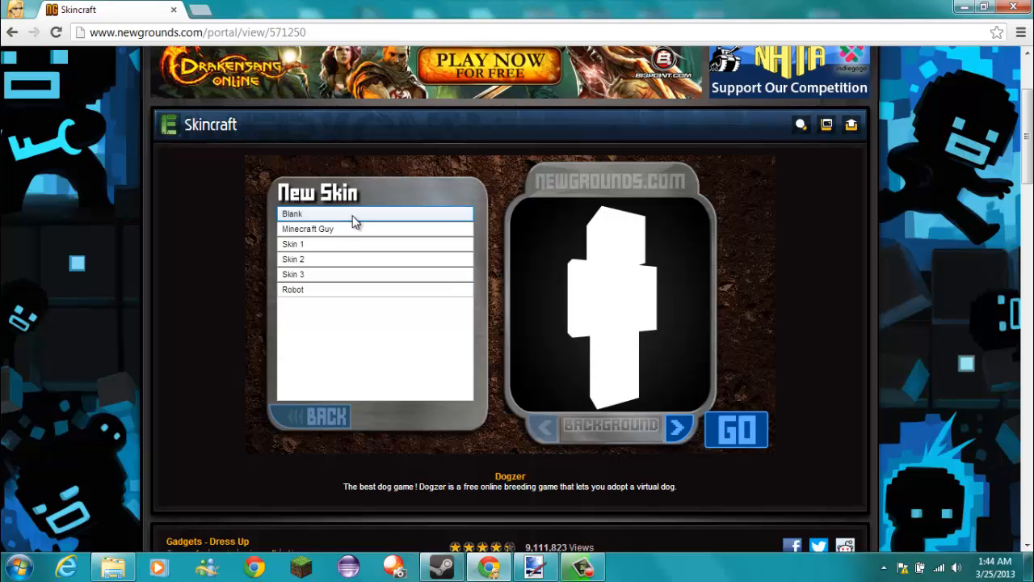
click(734, 430)
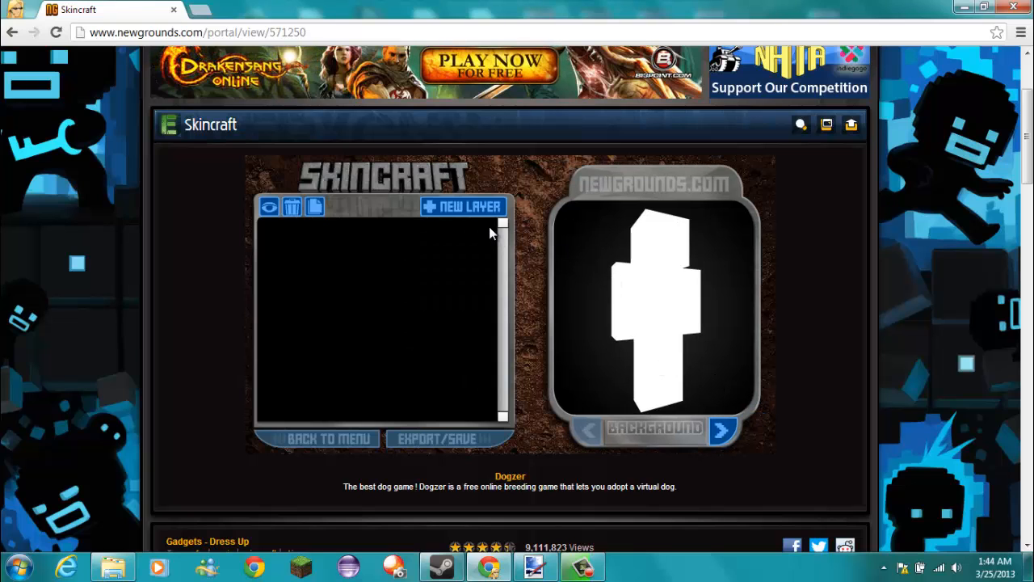
click(470, 208)
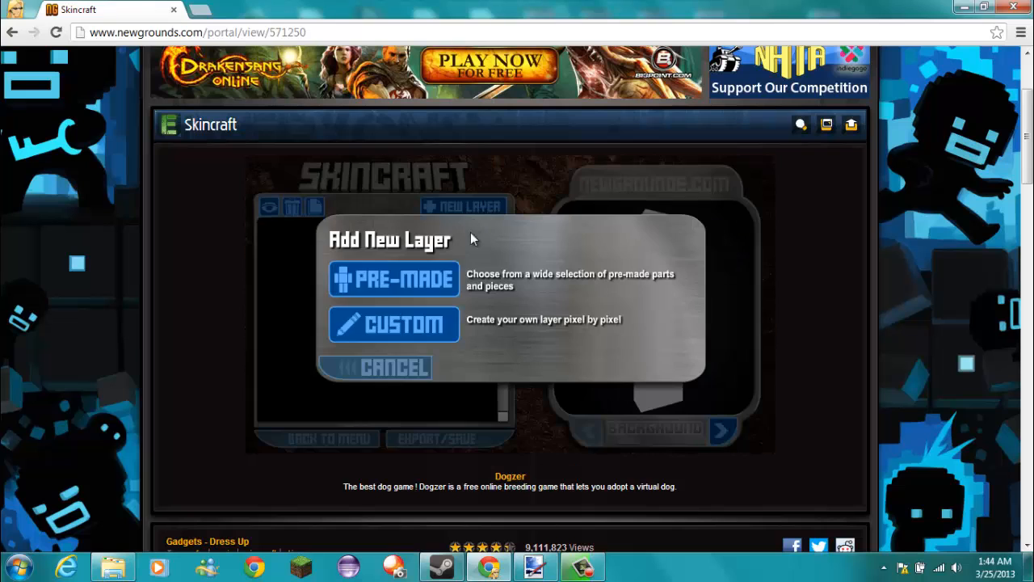
click(426, 325)
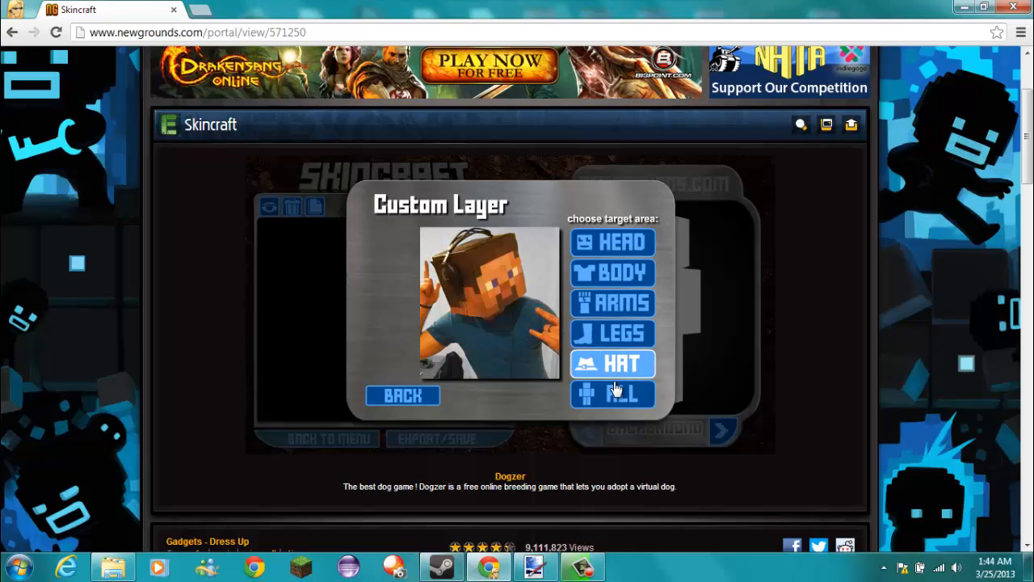
click(606, 247)
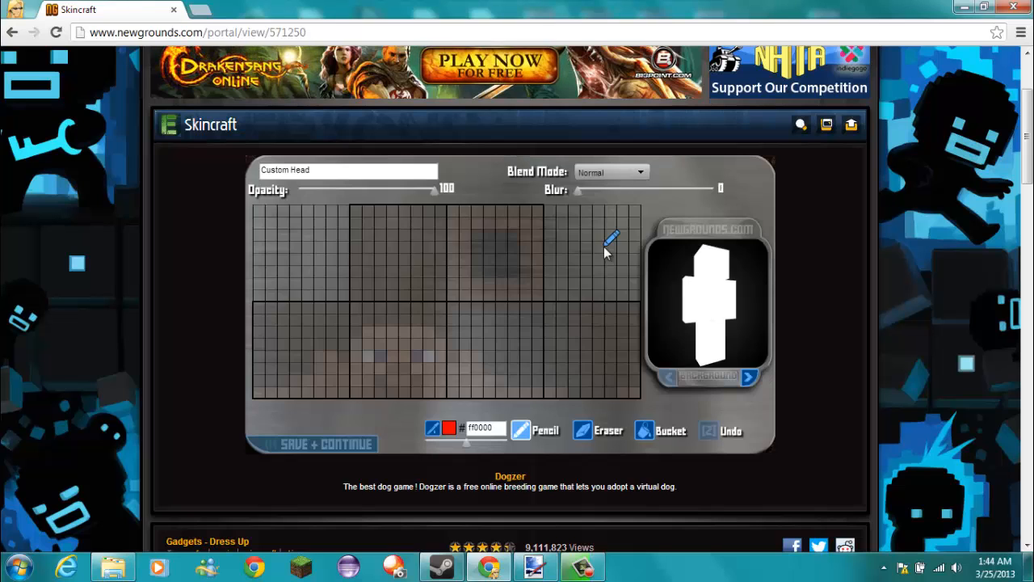
Step: Draw two red (ff0000) eyes and a smiling mouth on the head front and check them on the model
click(451, 428)
click(427, 394)
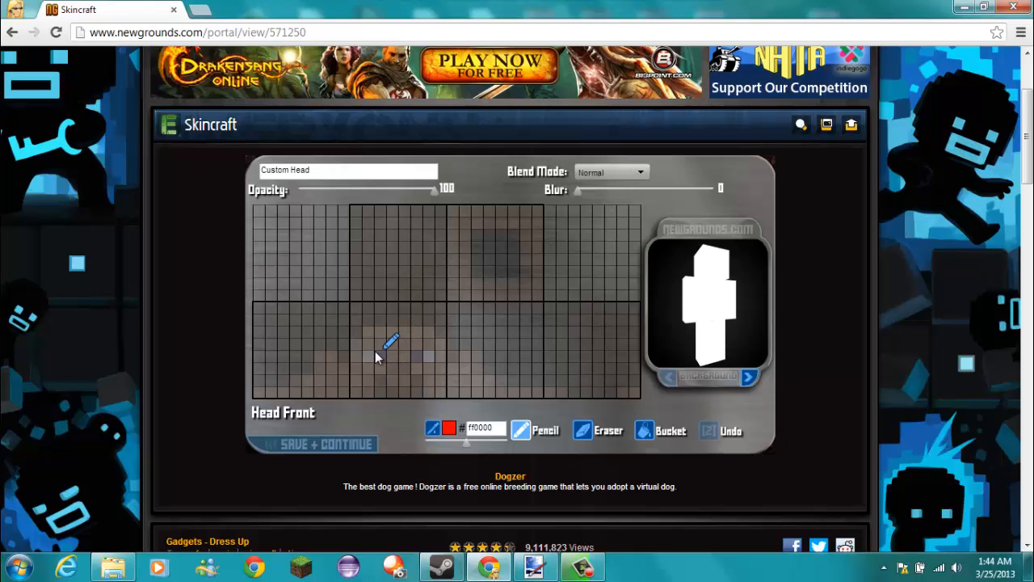
drag(365, 356, 427, 356)
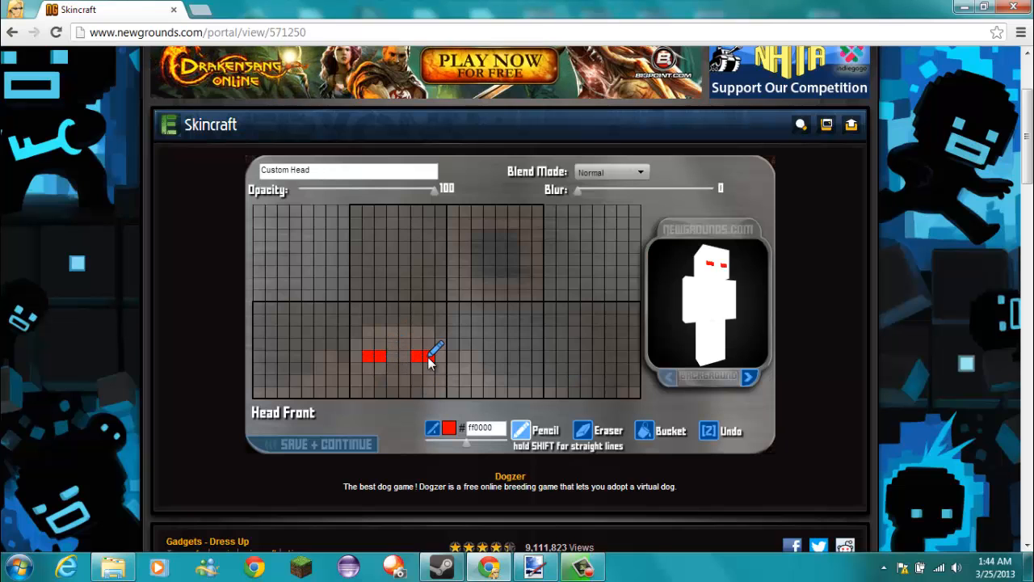
click(381, 380)
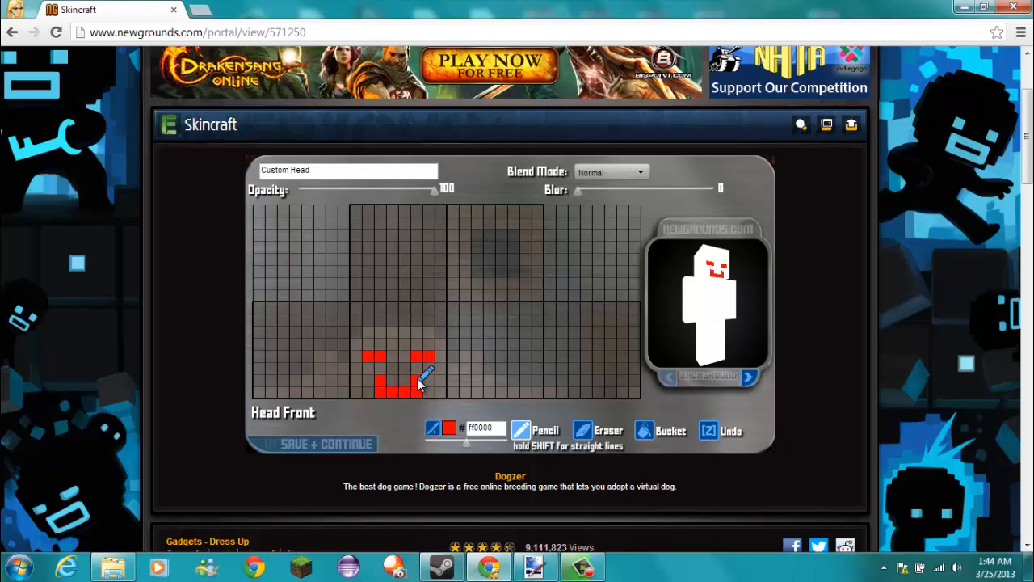
mouse_move(692, 304)
mouse_down()
mouse_move(756, 295)
mouse_move(719, 311)
mouse_up()
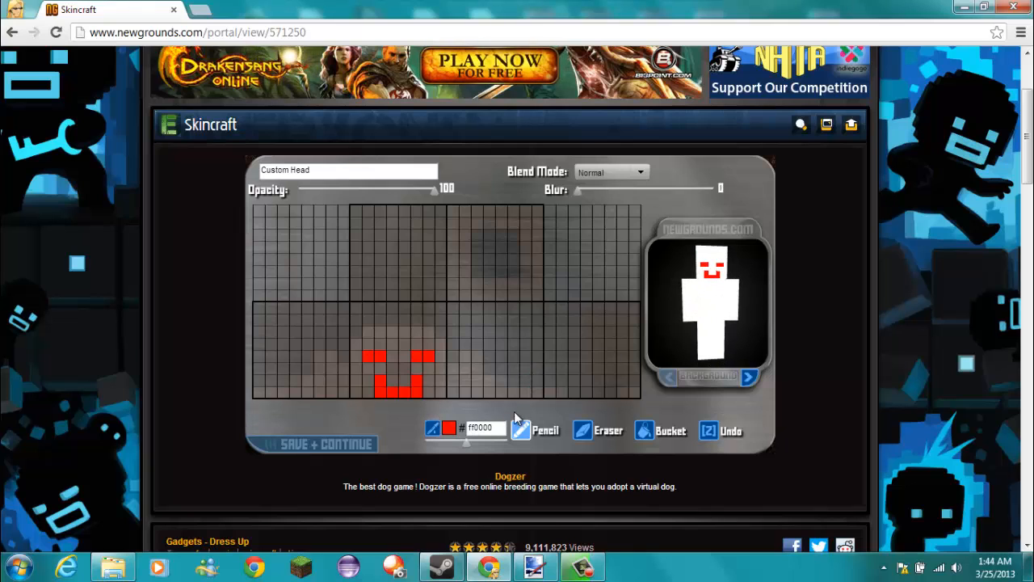
Step: Undo all the red face strokes on the head front
key(z)
key(z)
key(z)
key(z)
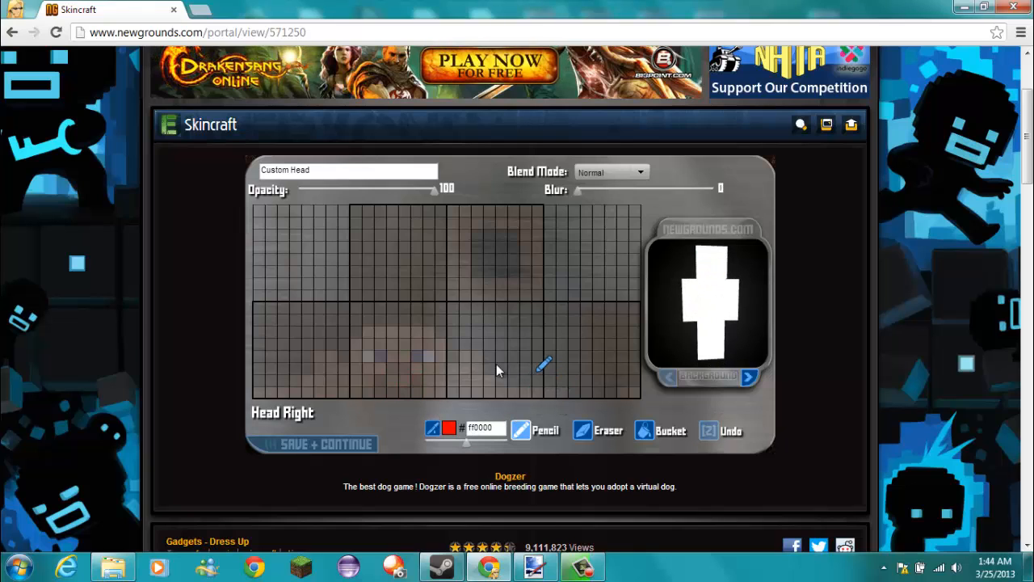
Step: Save the custom head layer and add a custom layer for the hat
click(360, 445)
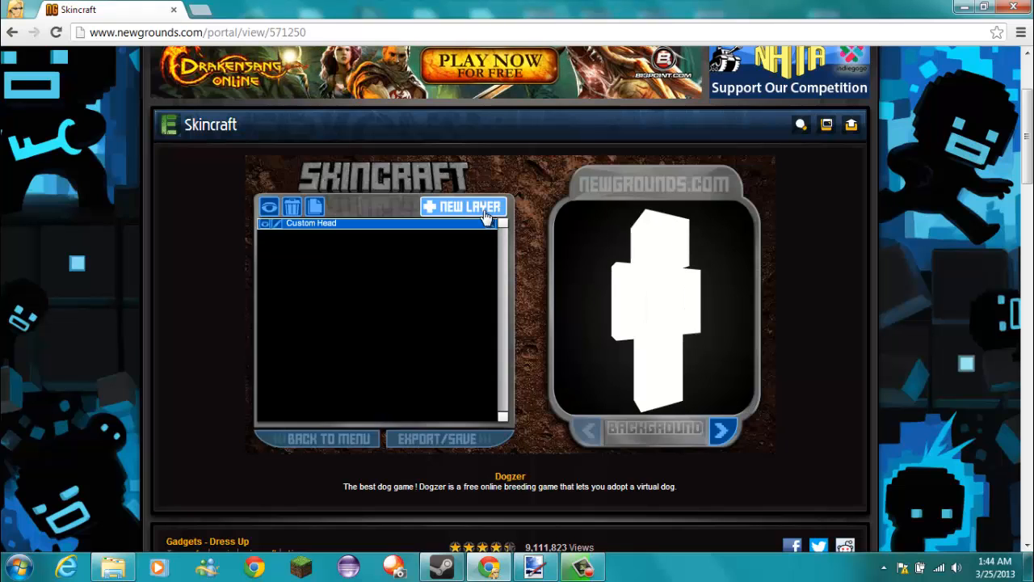
click(465, 206)
click(438, 330)
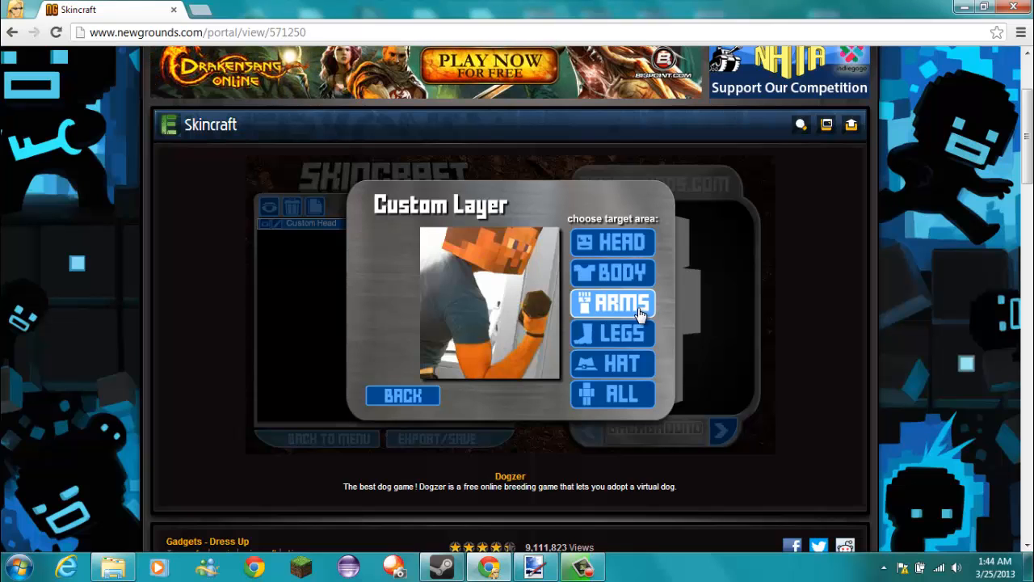
click(642, 359)
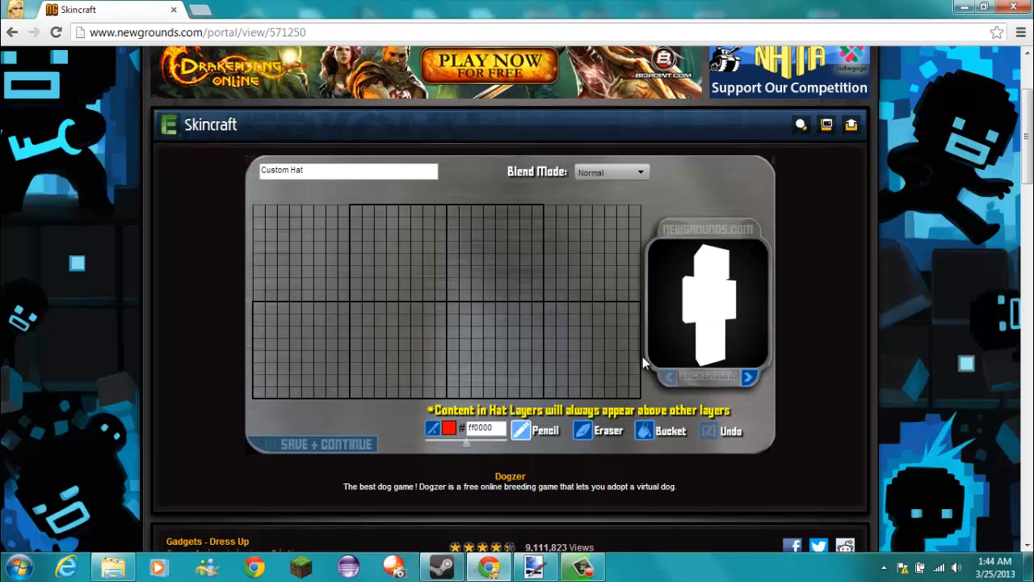
Step: Outline a hat in ff0000 red around the front, sides, back and top faces, with a curved lower rim
click(259, 370)
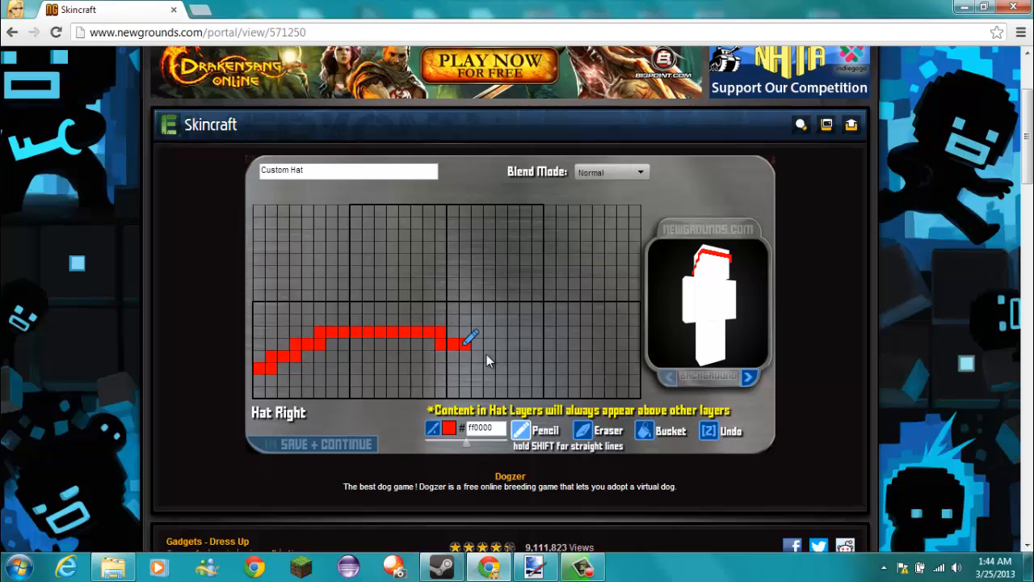
mouse_move(515, 369)
mouse_down()
mouse_move(549, 390)
mouse_move(583, 390)
mouse_move(636, 376)
mouse_move(601, 402)
mouse_move(585, 394)
mouse_move(629, 391)
mouse_move(636, 314)
mouse_move(437, 303)
mouse_move(436, 209)
mouse_move(360, 212)
mouse_move(422, 206)
mouse_move(357, 214)
mouse_move(358, 296)
mouse_move(249, 318)
mouse_move(249, 336)
mouse_move(258, 317)
mouse_move(260, 355)
mouse_up()
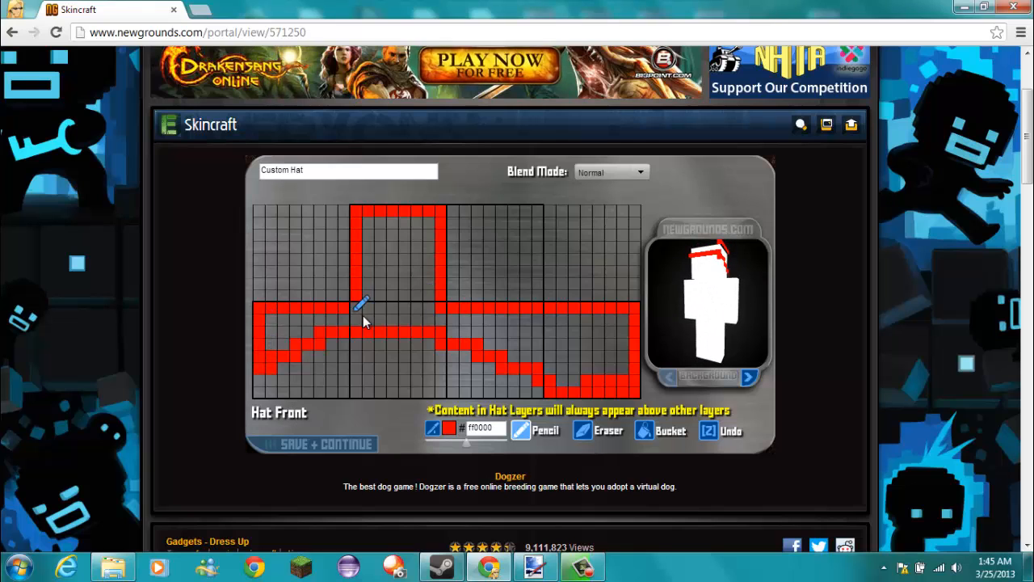
mouse_move(363, 315)
mouse_down()
mouse_move(424, 305)
mouse_move(431, 316)
mouse_up()
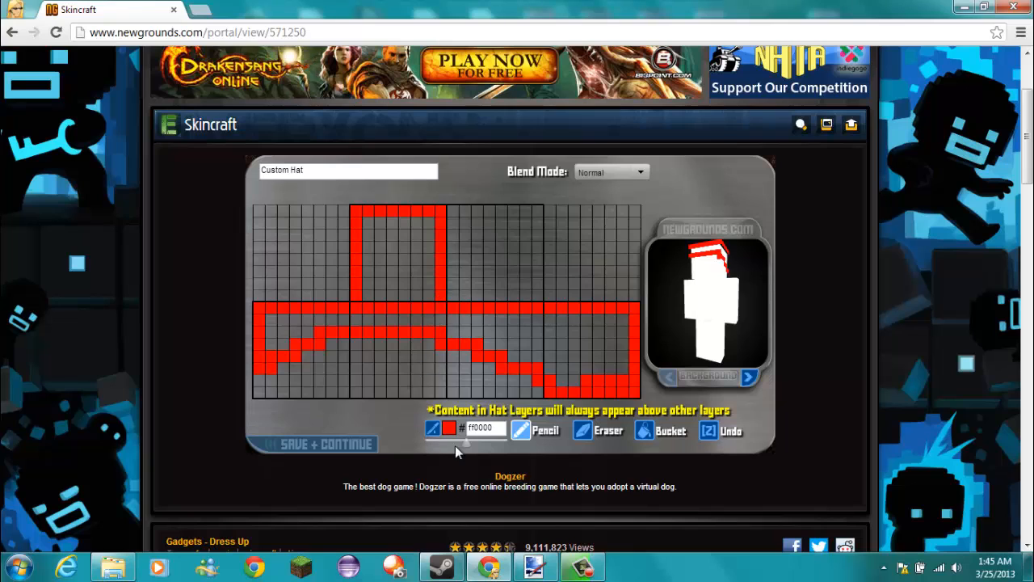
Step: Fill every area inside the hat outline with the lighter red ff4949 and save the hat layer
drag(467, 443, 478, 442)
click(644, 430)
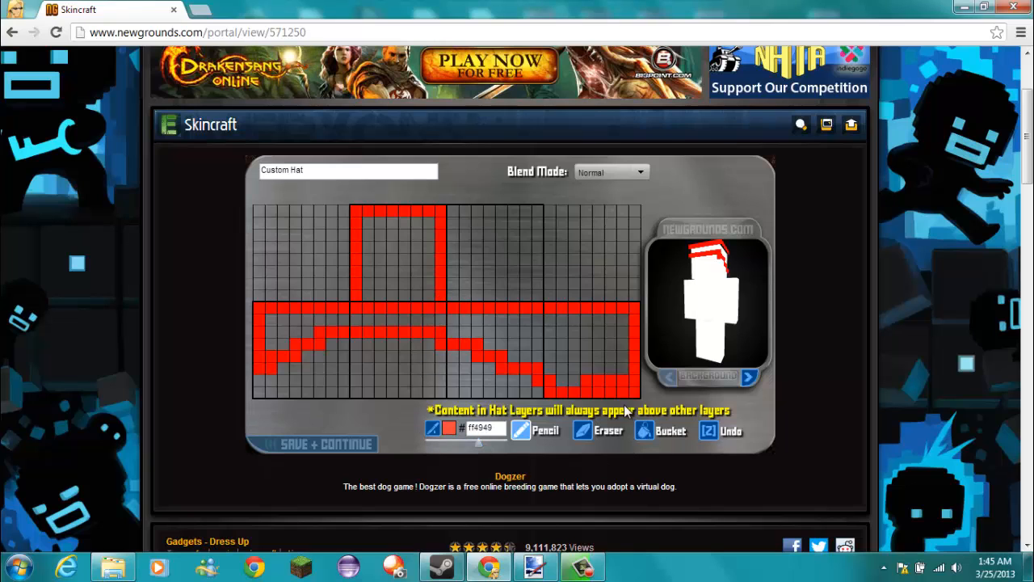
click(567, 328)
click(492, 321)
click(428, 314)
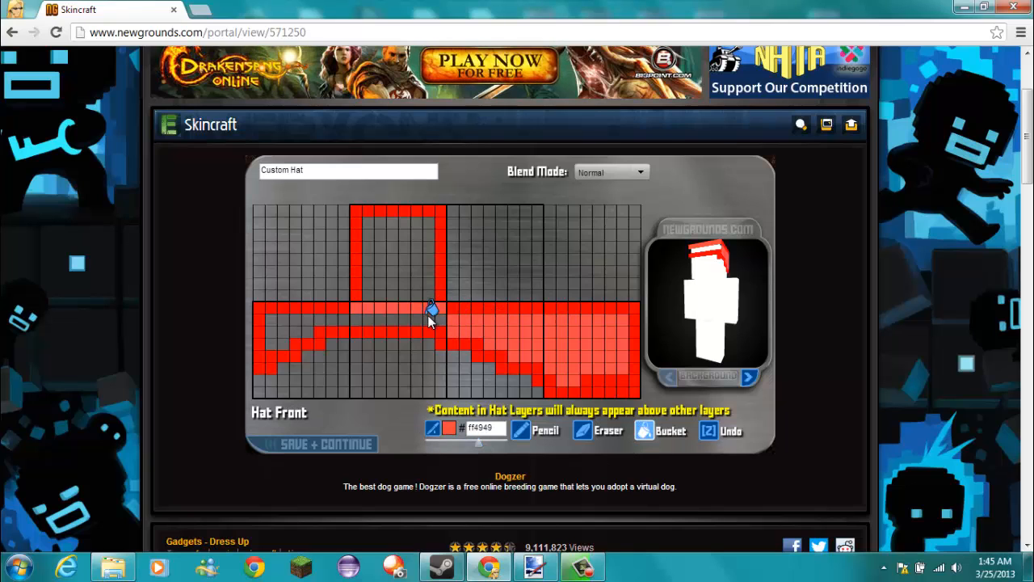
click(429, 316)
click(301, 324)
click(412, 251)
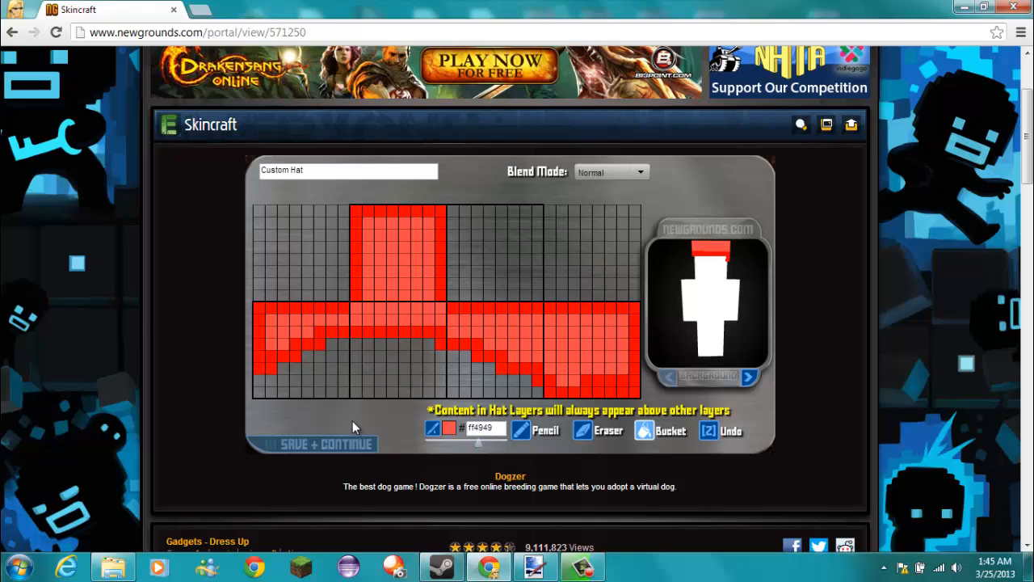
click(349, 447)
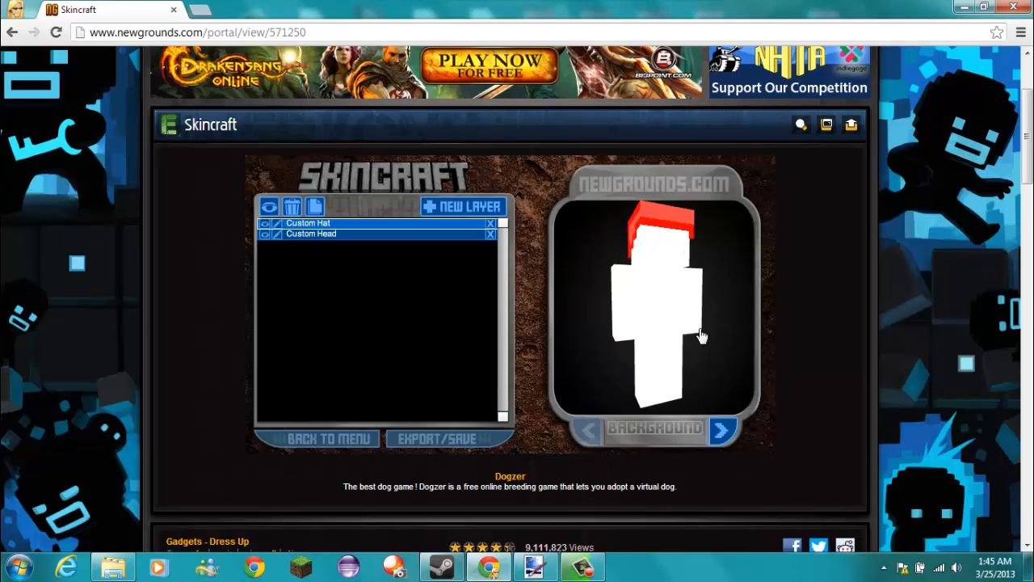
Step: Edit the Custom Head layer, drawing two red (ff0000) eyes and a mouth on the head front
click(347, 233)
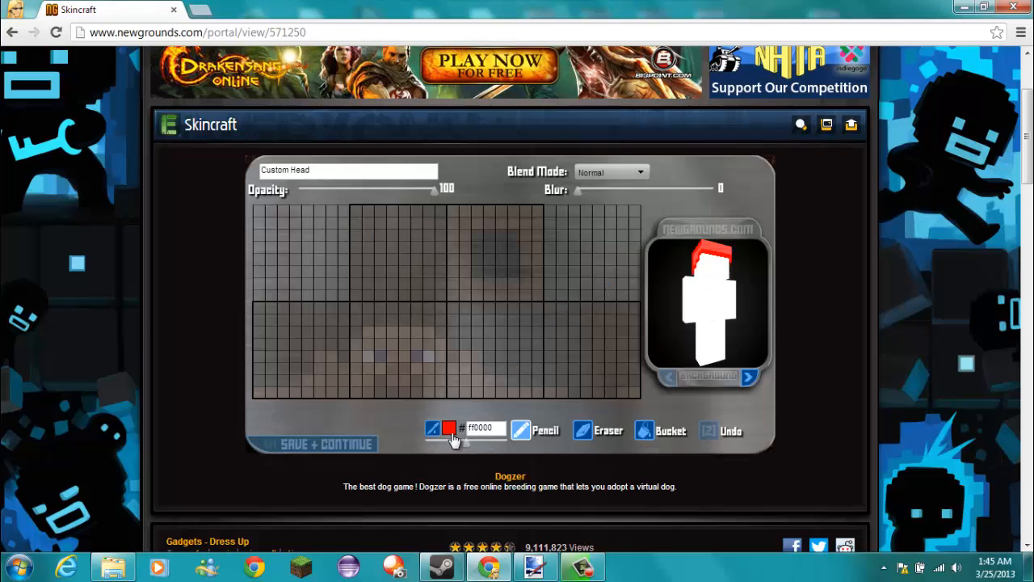
click(455, 430)
click(422, 393)
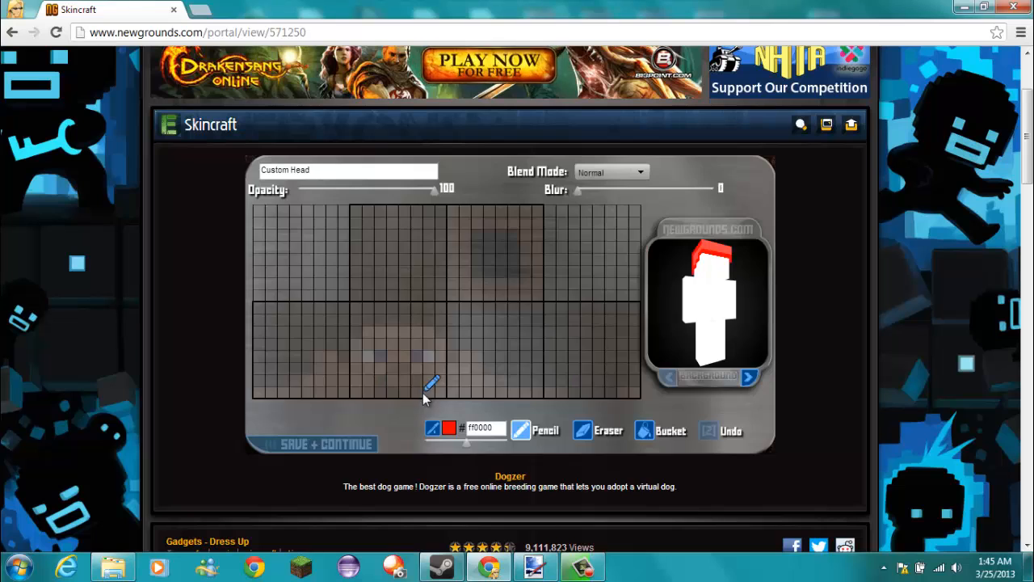
drag(368, 356, 381, 356)
click(429, 356)
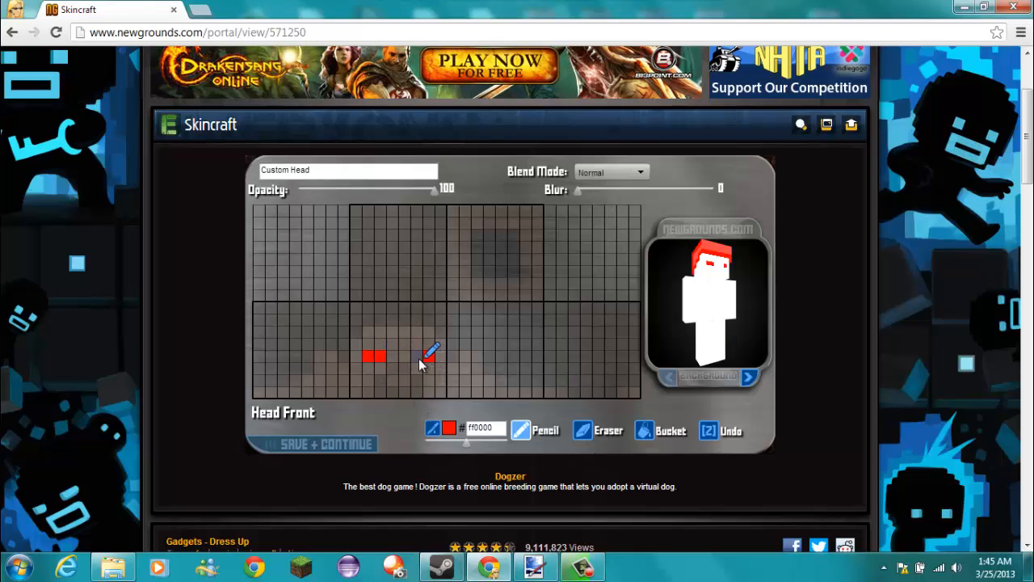
click(418, 357)
drag(378, 391, 424, 387)
click(427, 383)
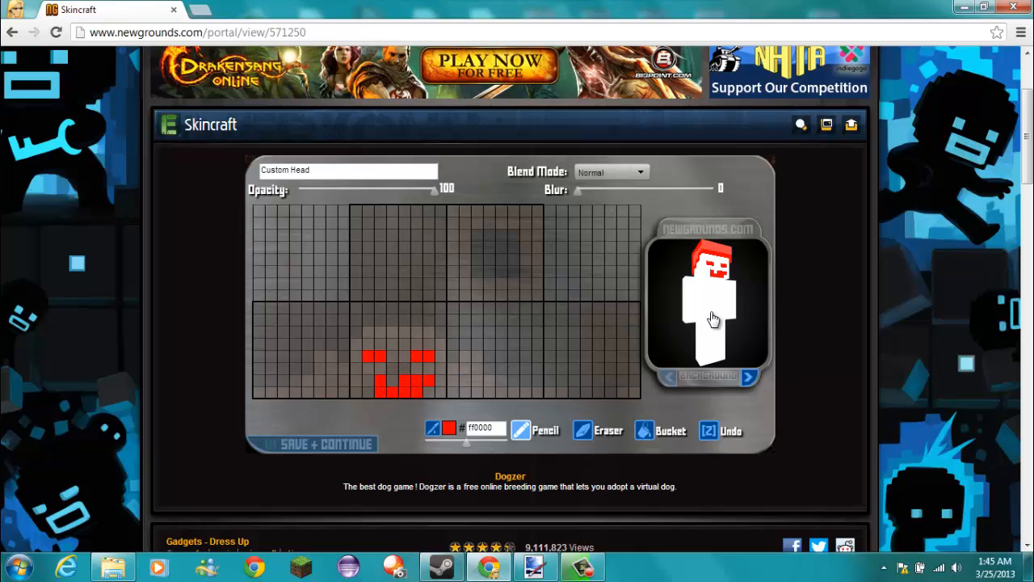
mouse_move(711, 316)
mouse_down()
mouse_move(690, 323)
mouse_move(701, 323)
mouse_up()
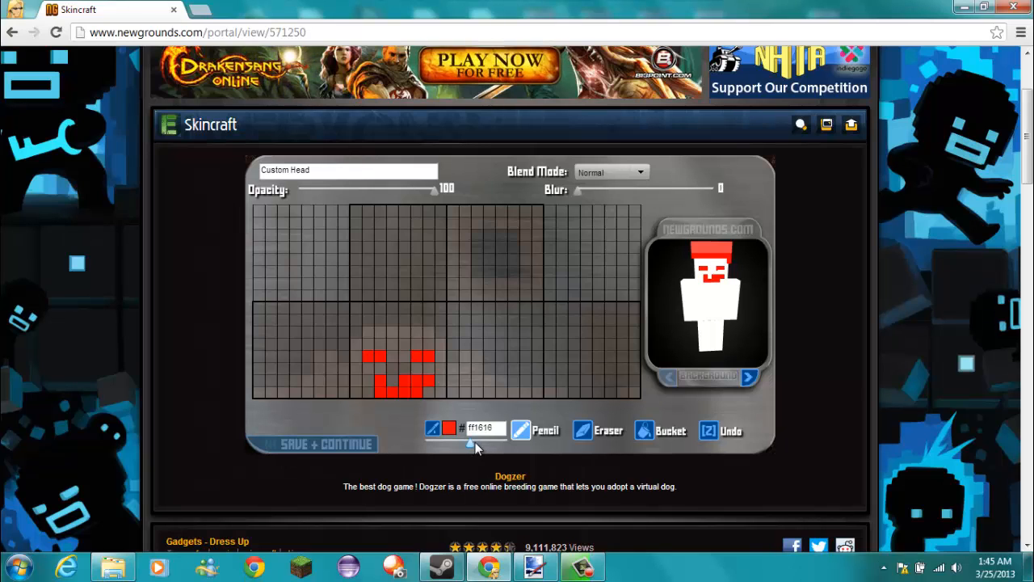
Step: Try filling the head front around the eyes and mouth with ff3f3f, and undo the fill
key(b)
click(415, 338)
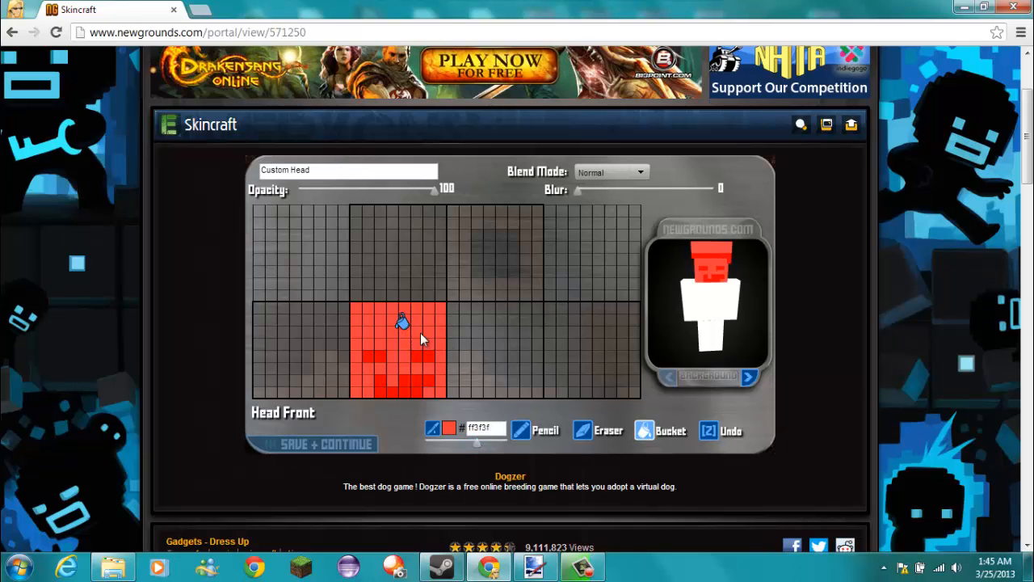
click(708, 430)
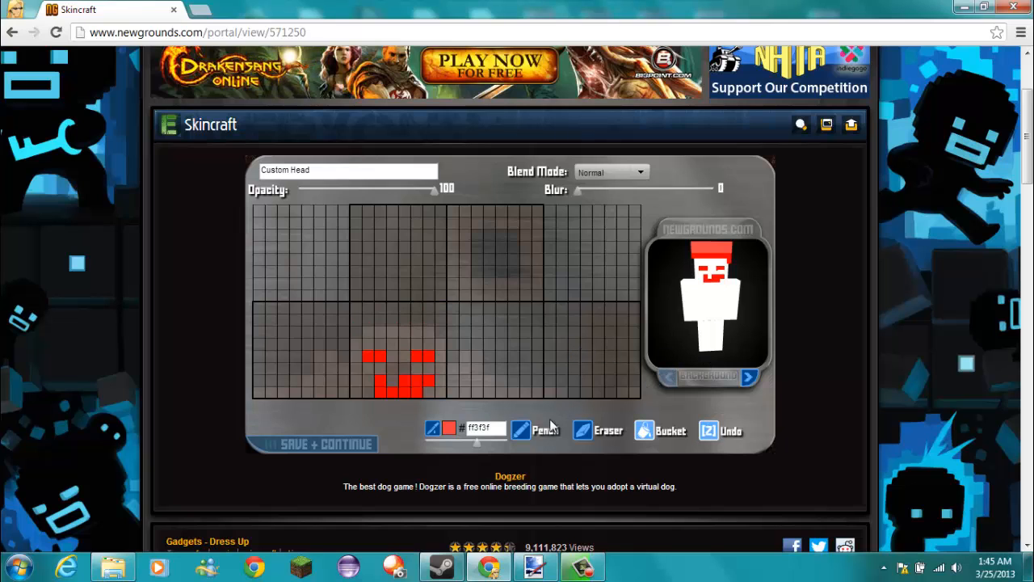
Step: Fill the head front around the eyes and mouth, plus all other head faces, with light red ff9393
drag(481, 442, 490, 443)
click(432, 335)
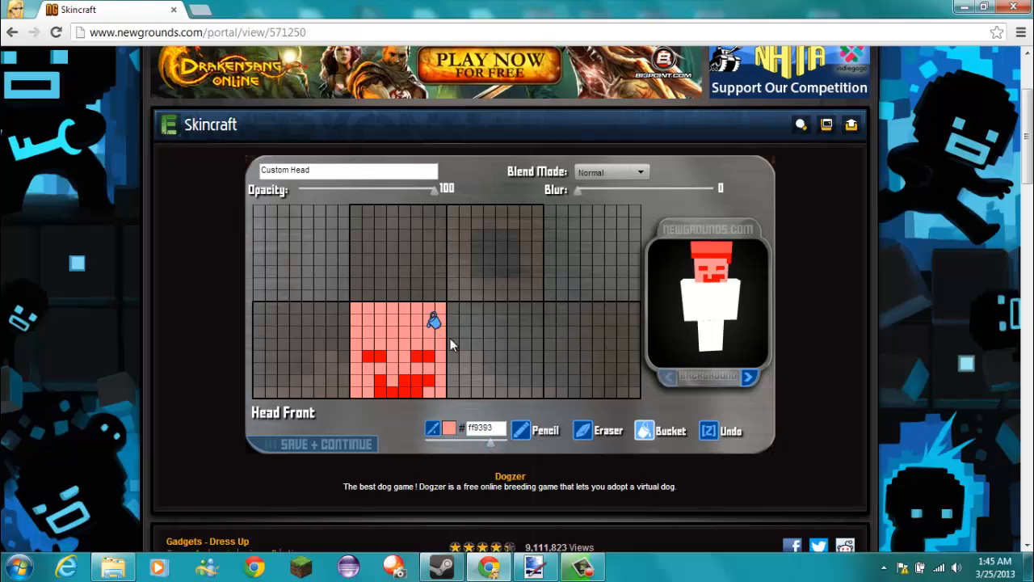
click(494, 346)
click(562, 349)
click(336, 372)
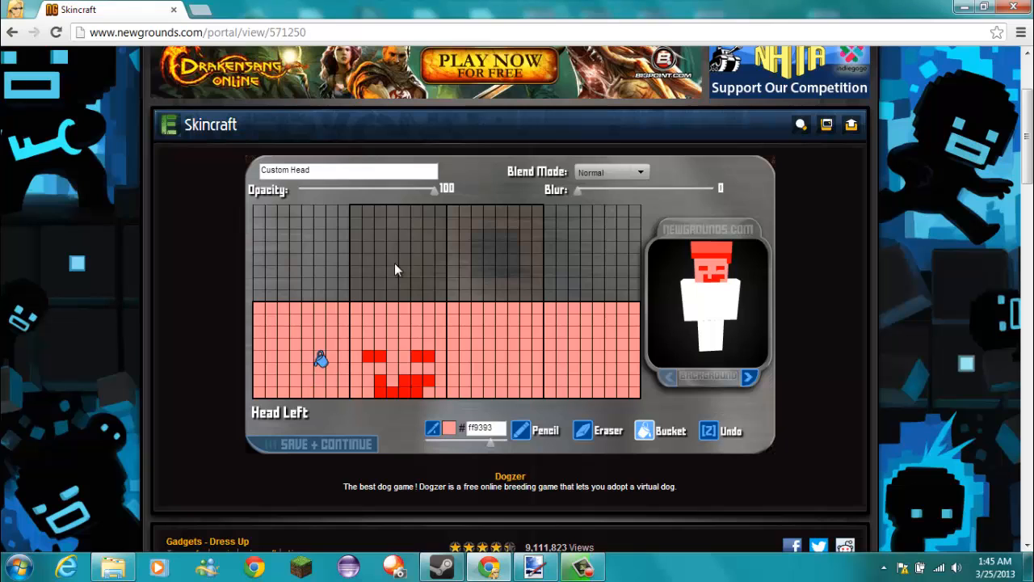
click(394, 267)
click(512, 261)
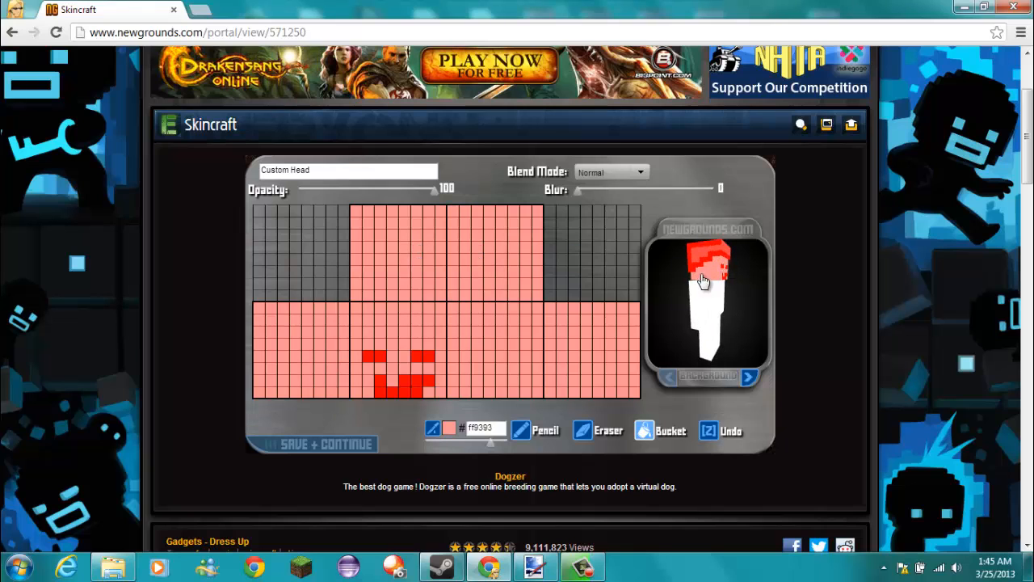
Step: Draw a curved shading boundary on the head left in ff4949 and color everything behind it
drag(486, 441, 476, 441)
click(523, 431)
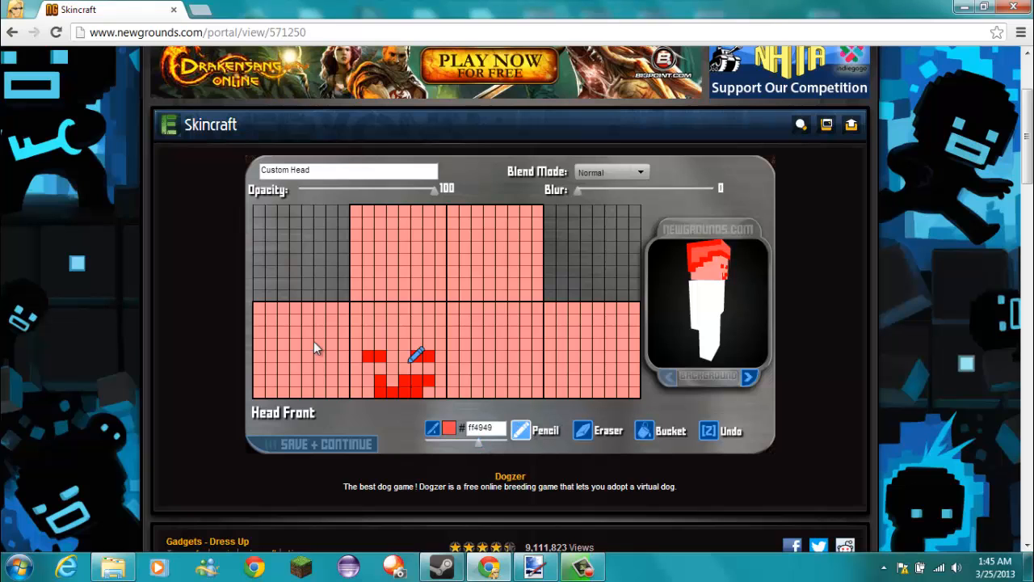
mouse_move(291, 313)
mouse_down()
mouse_move(294, 366)
mouse_move(332, 388)
mouse_up()
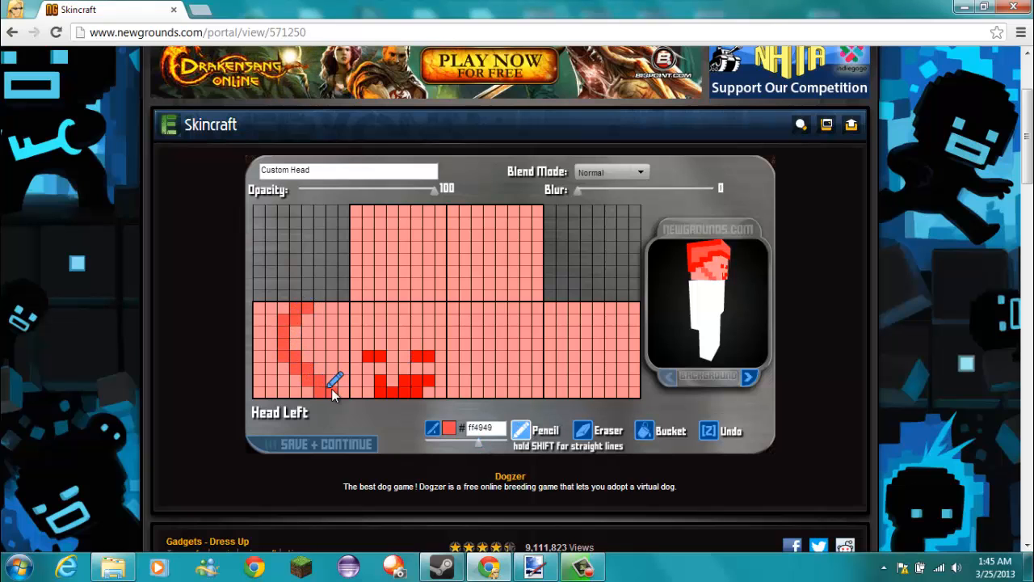
drag(261, 386, 274, 308)
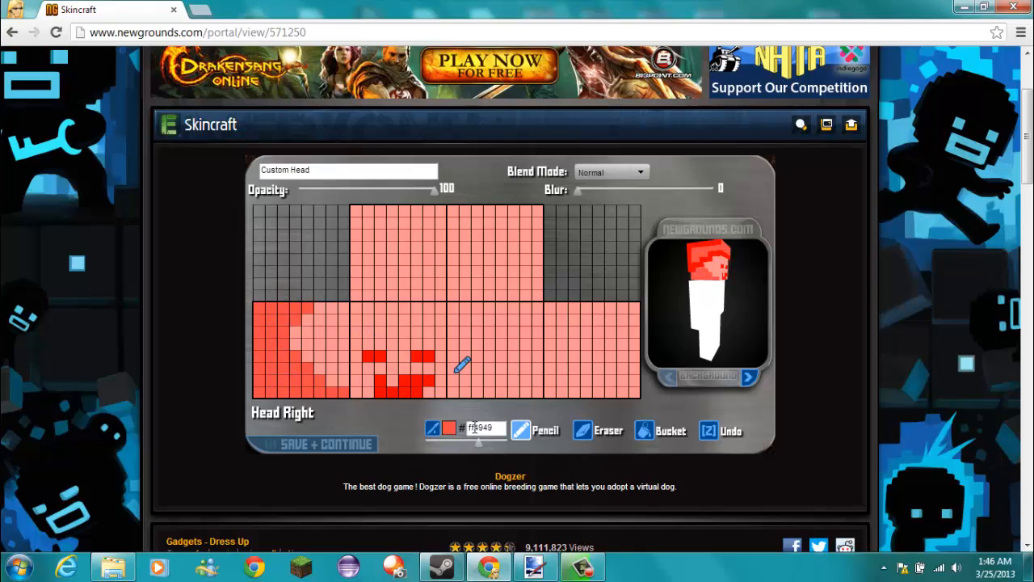
Step: Deepen the head left's rear and lower edges with ff2525, shade the head front's upper edge, and recolor the side's middle band with ff6363
drag(477, 444, 471, 445)
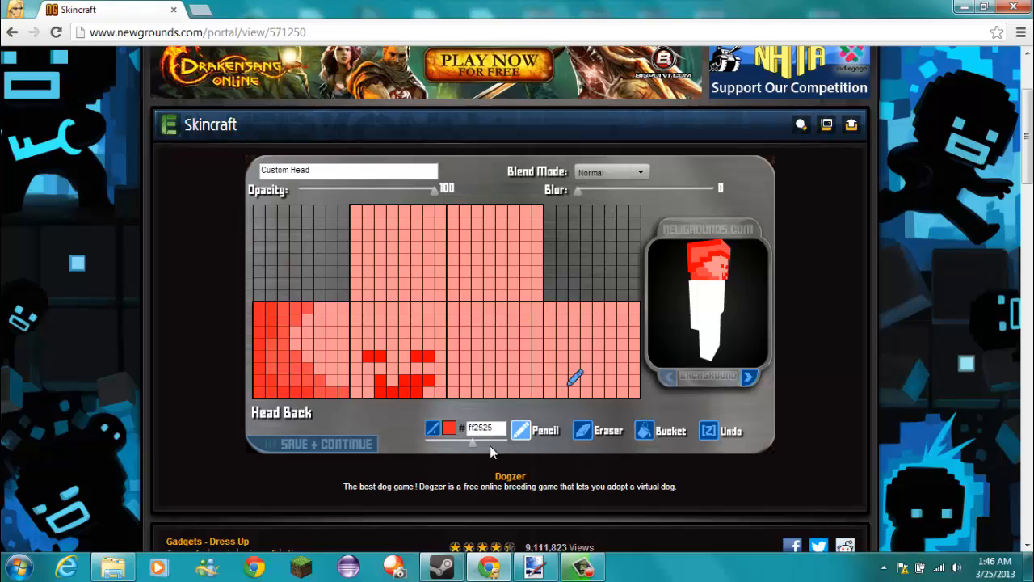
drag(473, 444, 466, 444)
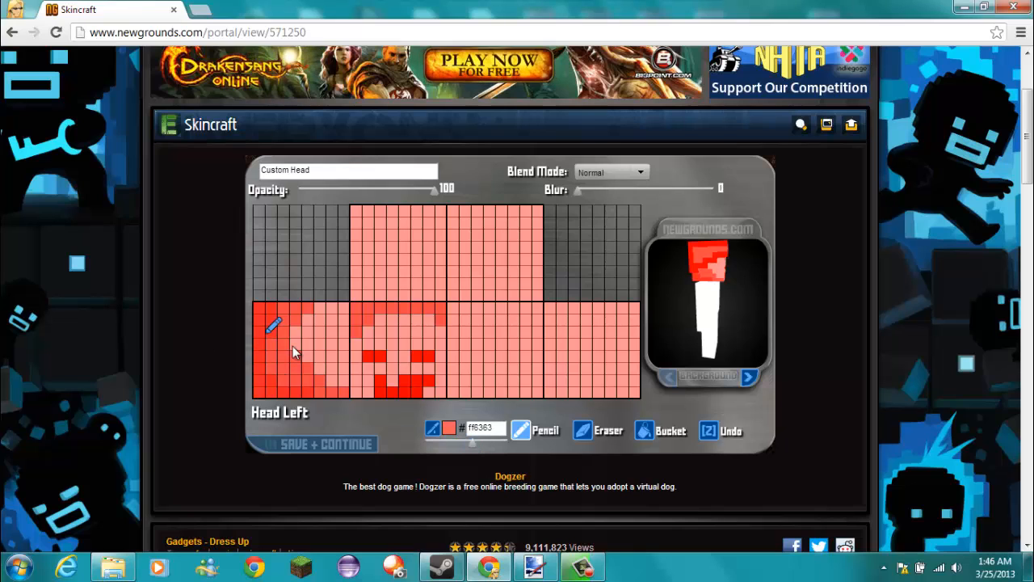
click(644, 430)
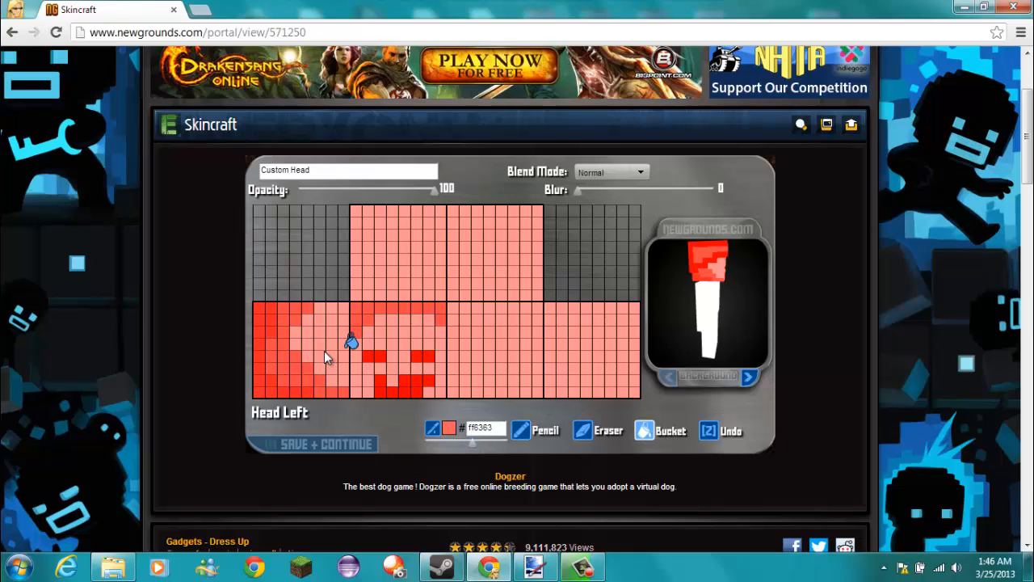
click(285, 353)
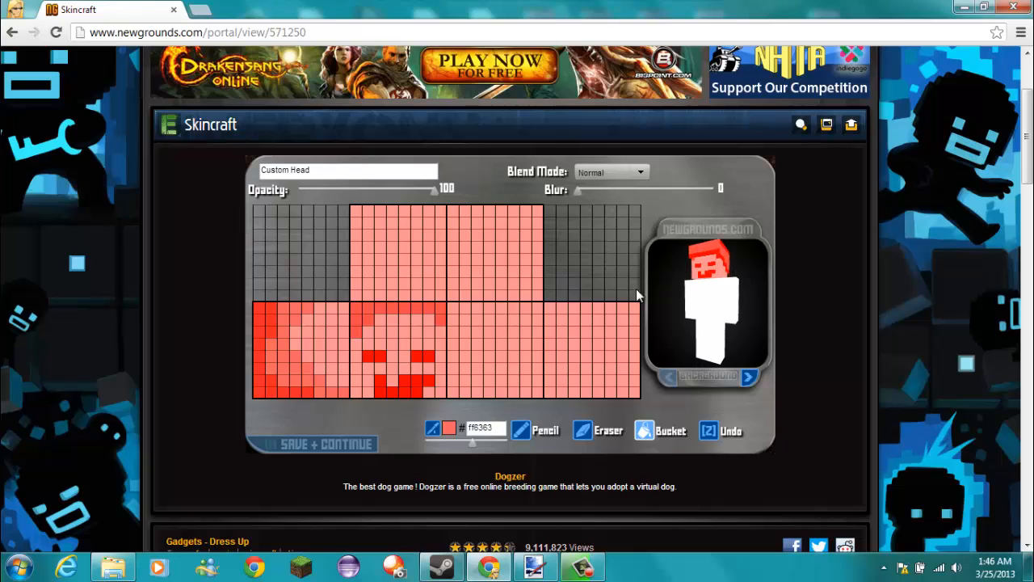
Step: Shade the rear of the head right with a curved ff6363 area and an ff2525 back edge, and save the head layer
click(516, 436)
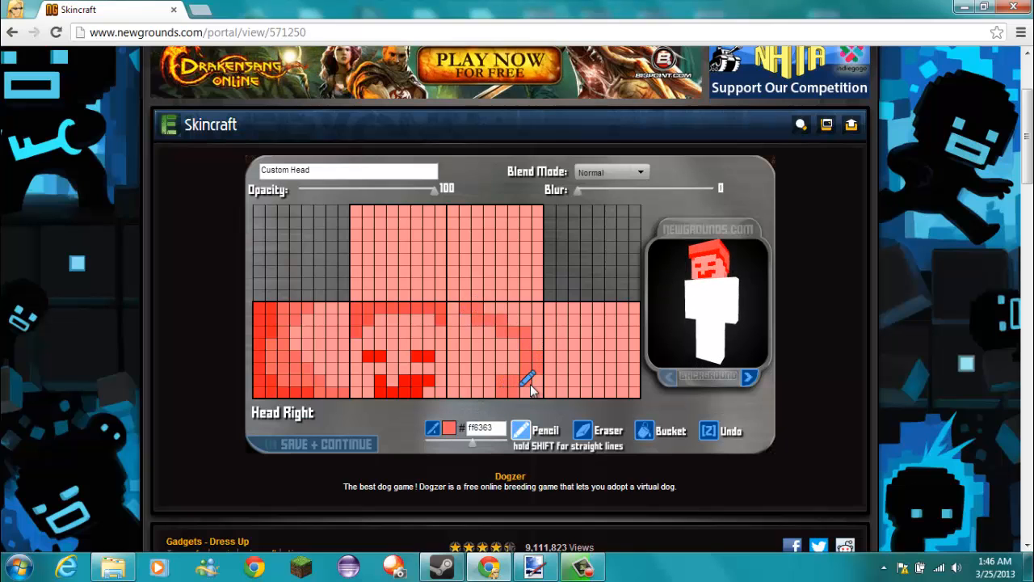
drag(530, 384, 527, 312)
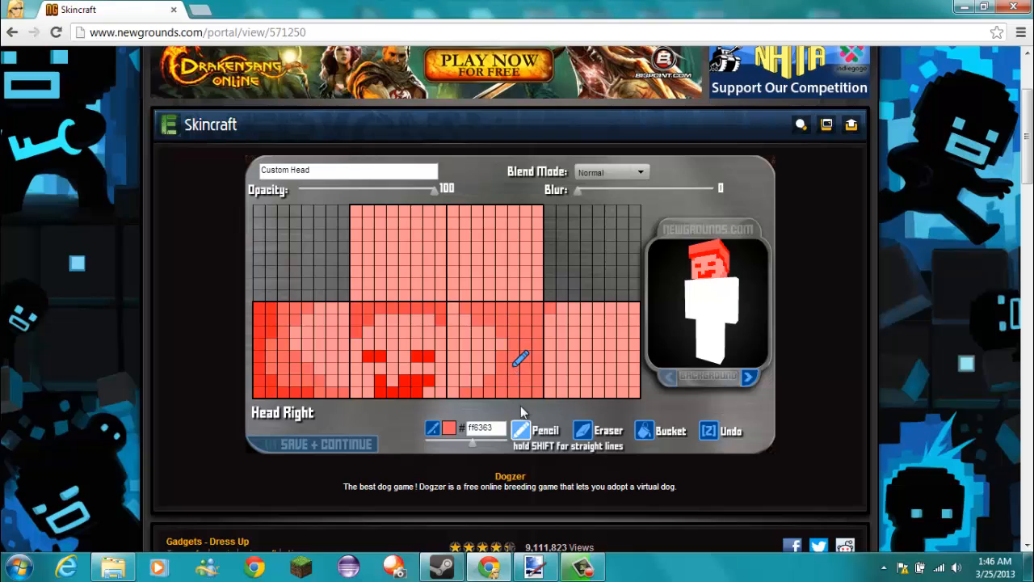
click(434, 429)
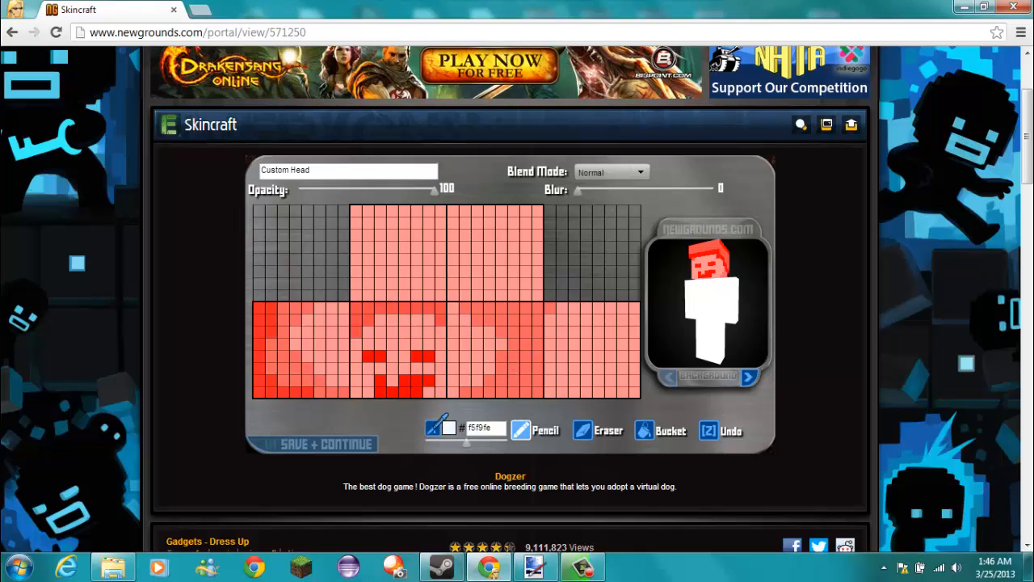
click(314, 392)
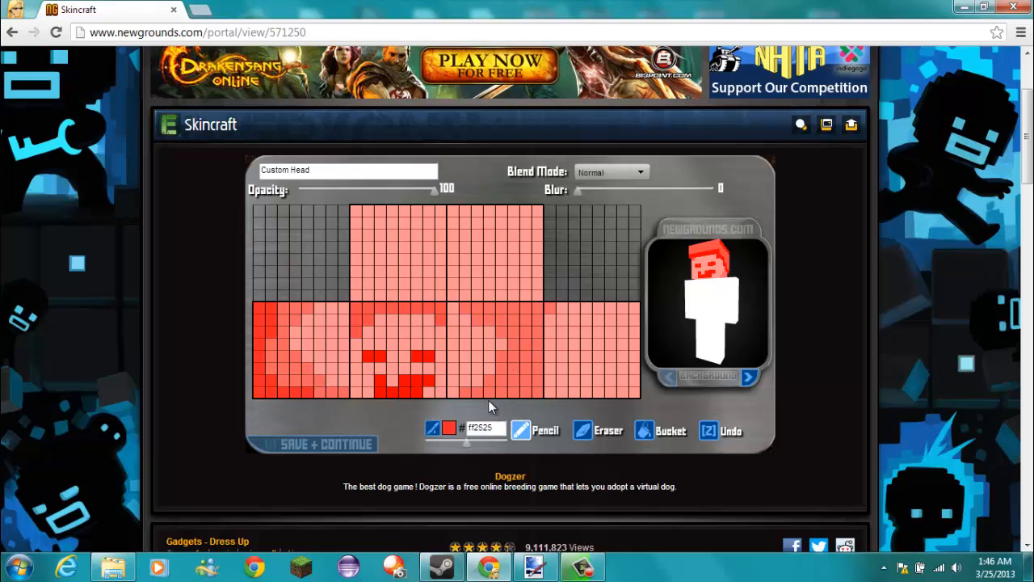
drag(532, 365, 532, 391)
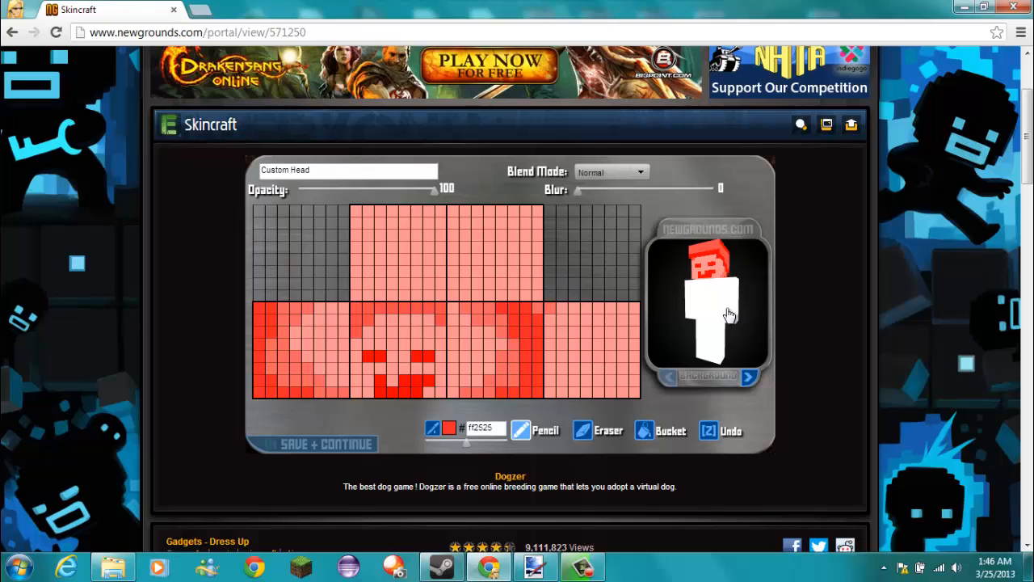
drag(728, 315, 753, 321)
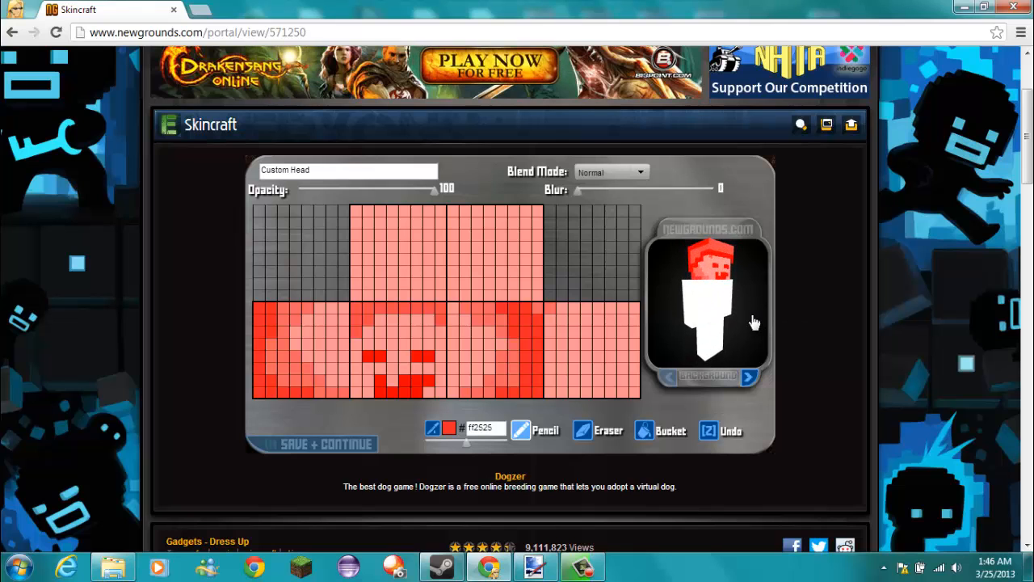
click(346, 445)
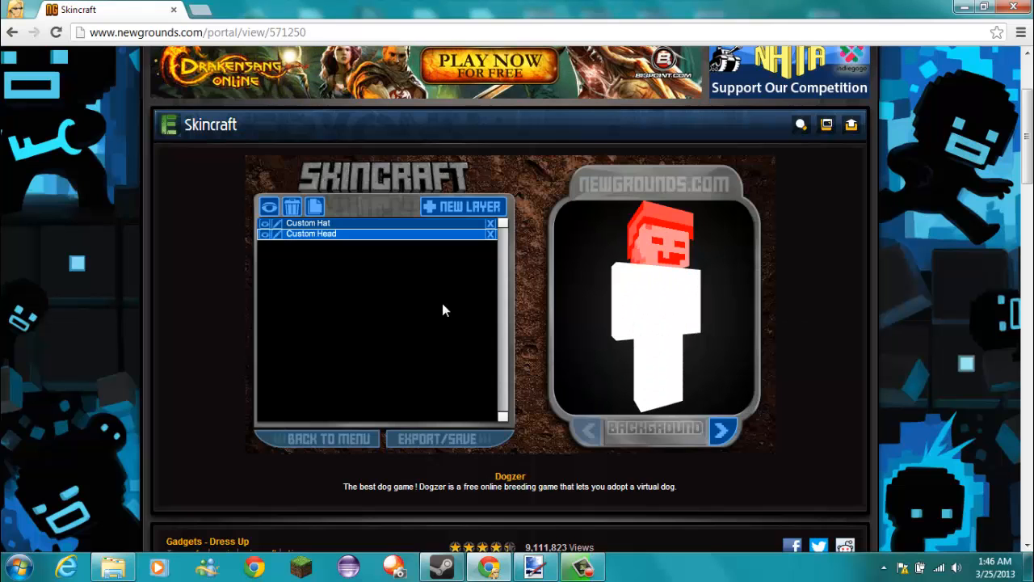
Step: Add a new custom layer for the body
click(478, 208)
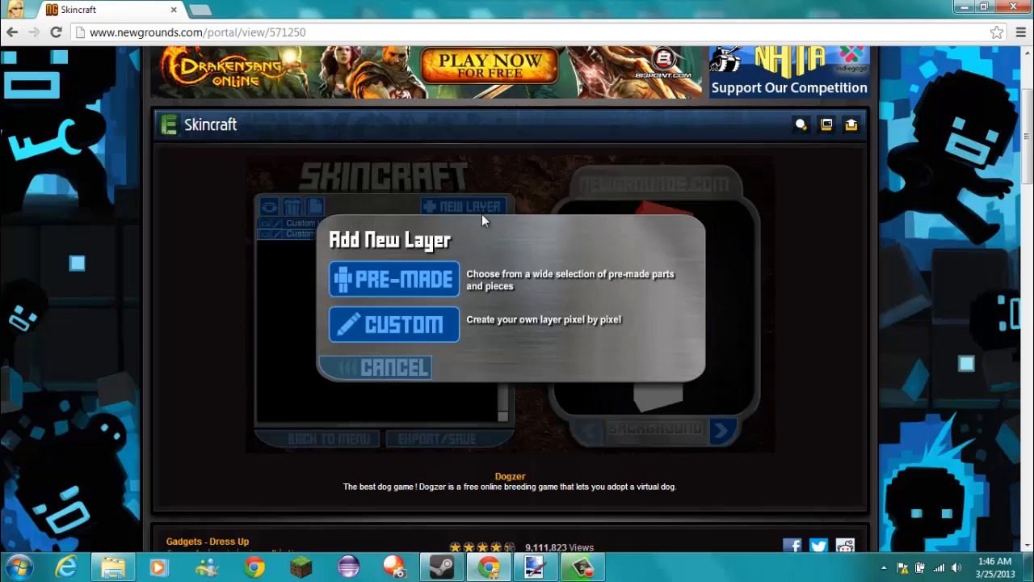
click(450, 315)
click(616, 270)
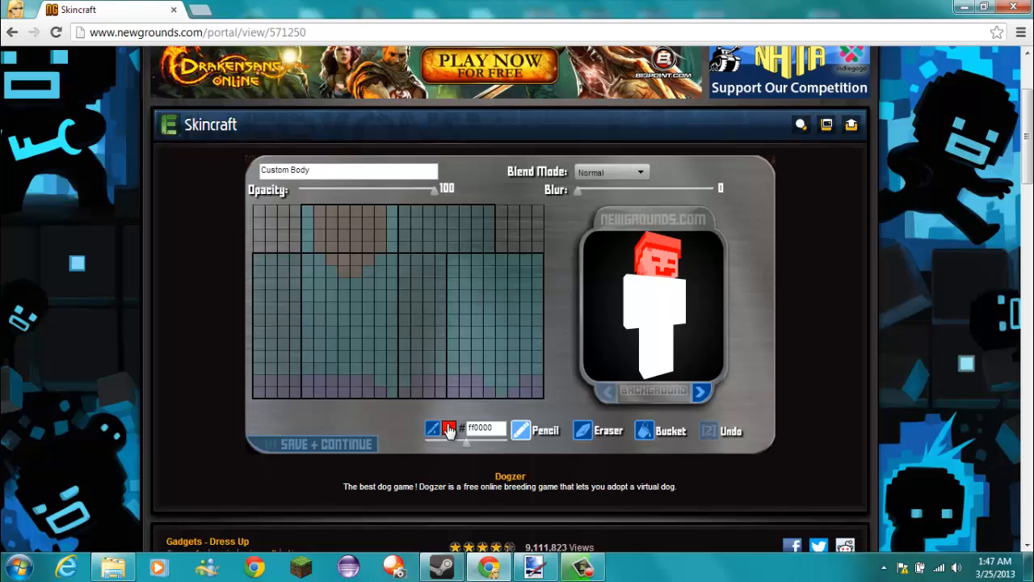
Step: Draw a V-shaped collar in dark gray 1b1b1b across the upper part of the body front
click(449, 430)
click(407, 394)
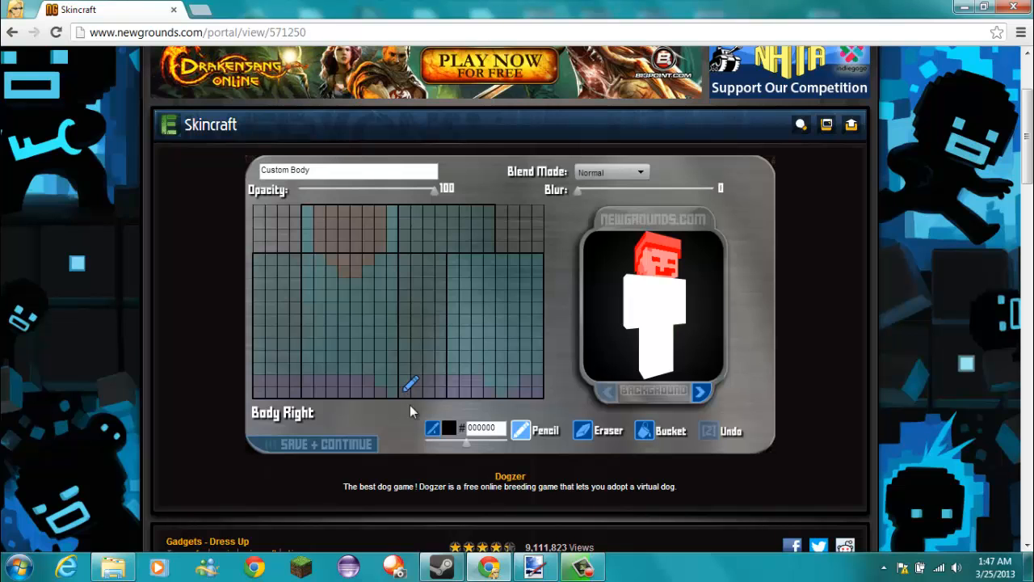
drag(468, 443, 471, 444)
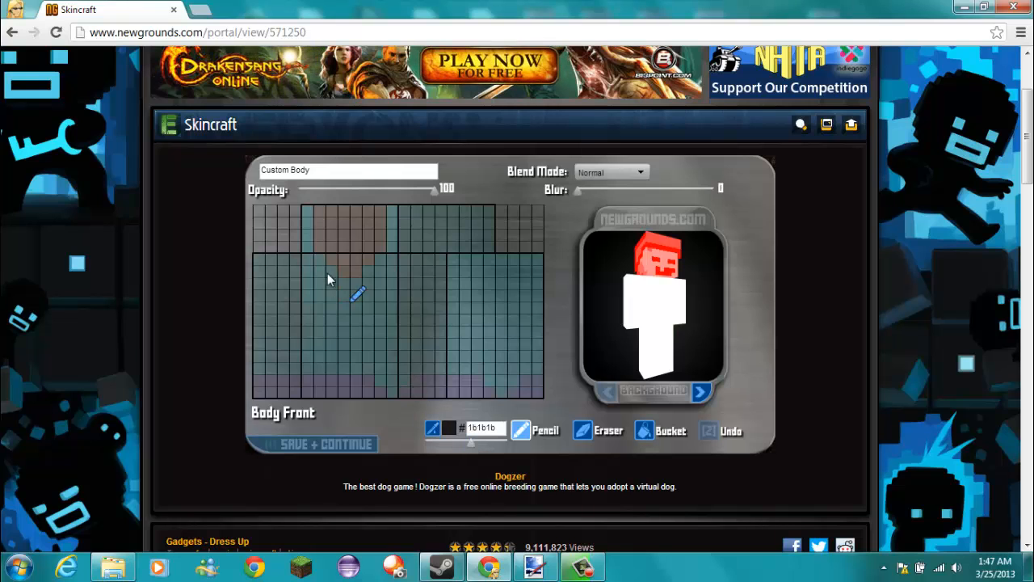
drag(313, 258, 320, 273)
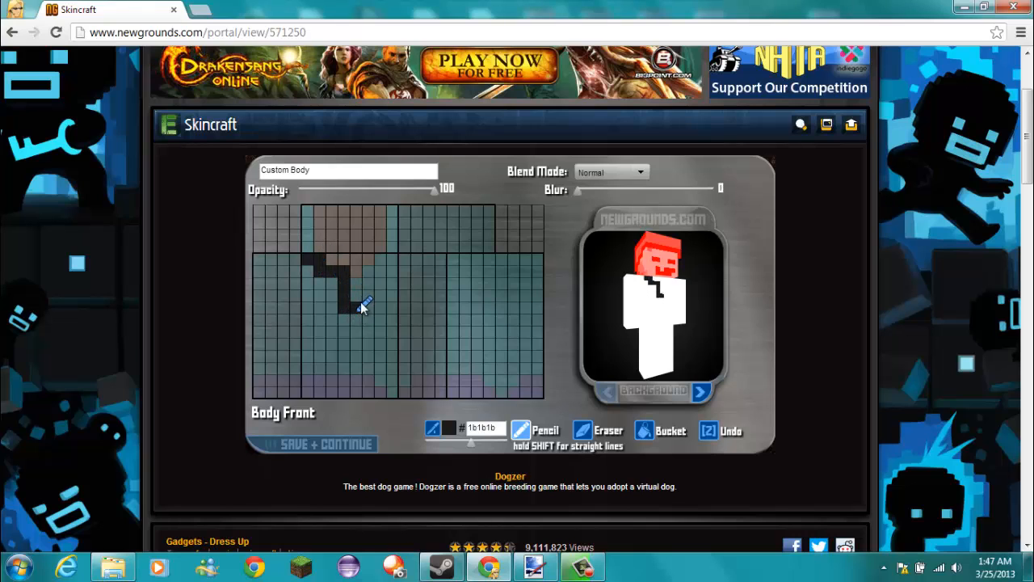
click(393, 264)
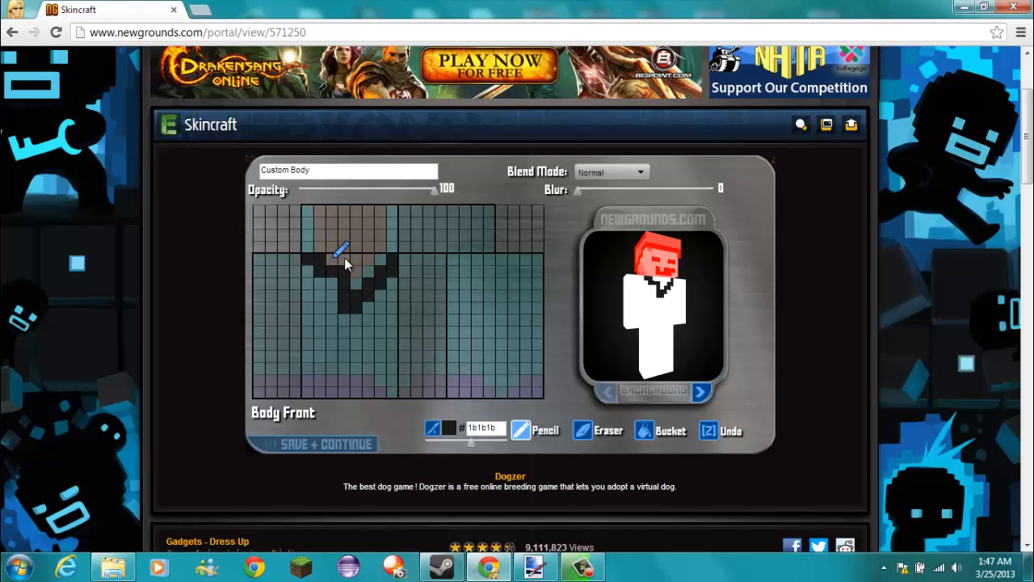
right_click(376, 260)
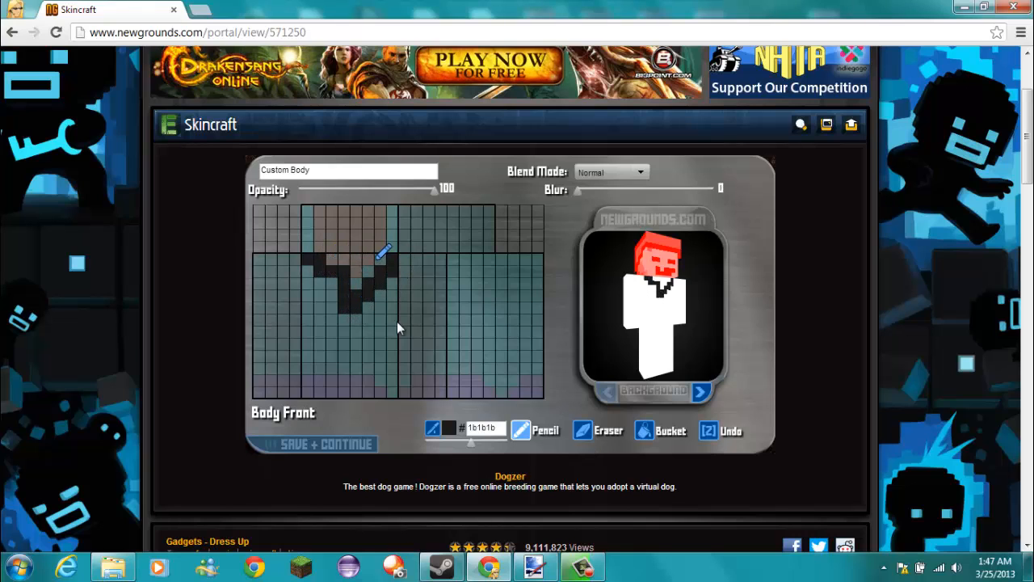
click(356, 264)
Step: Color the area inside the V-shaped collar white (ffffff) as a shirt and turn the preview to face forward
click(449, 428)
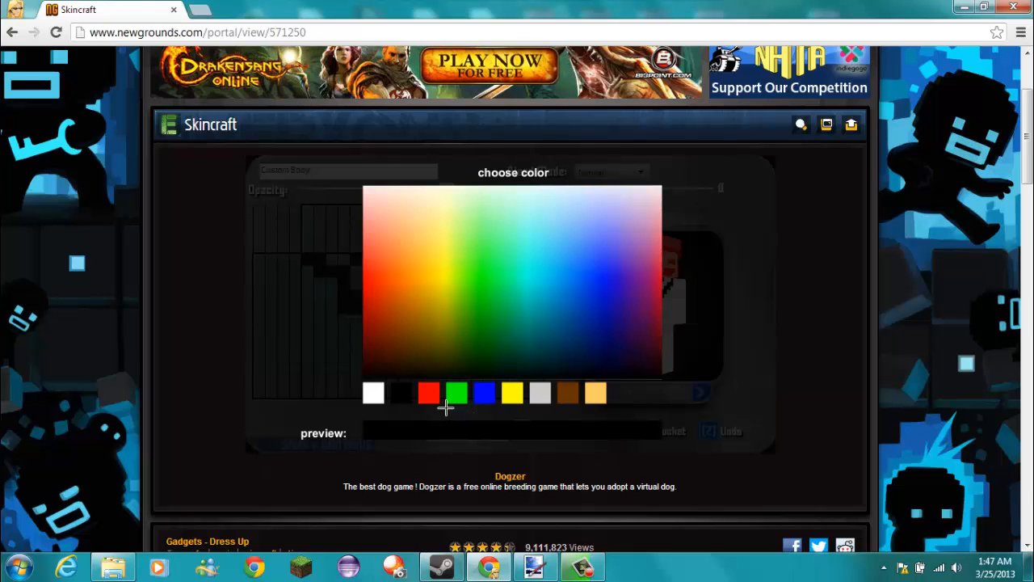
click(373, 392)
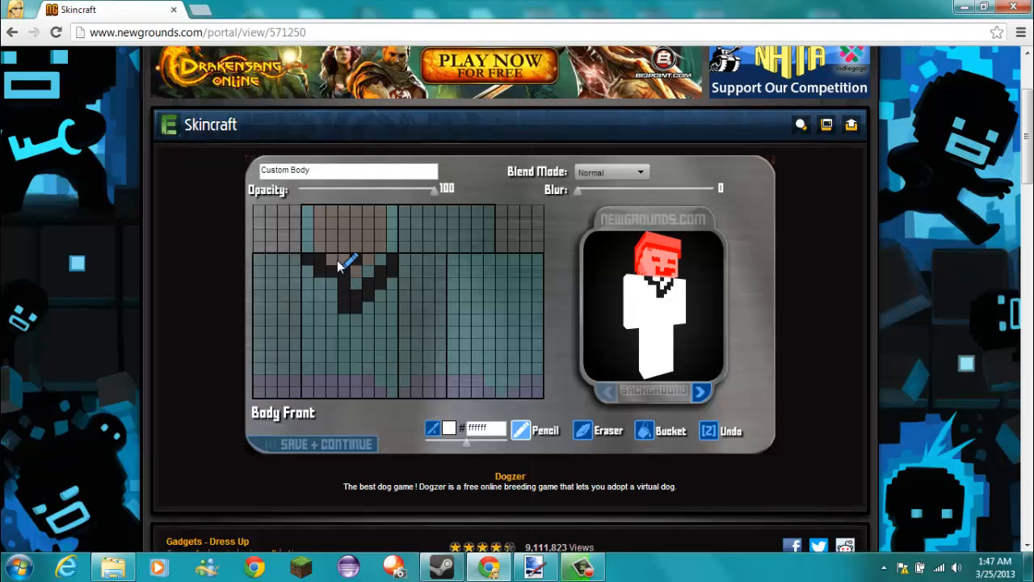
click(332, 259)
drag(372, 260, 356, 281)
drag(612, 307, 605, 373)
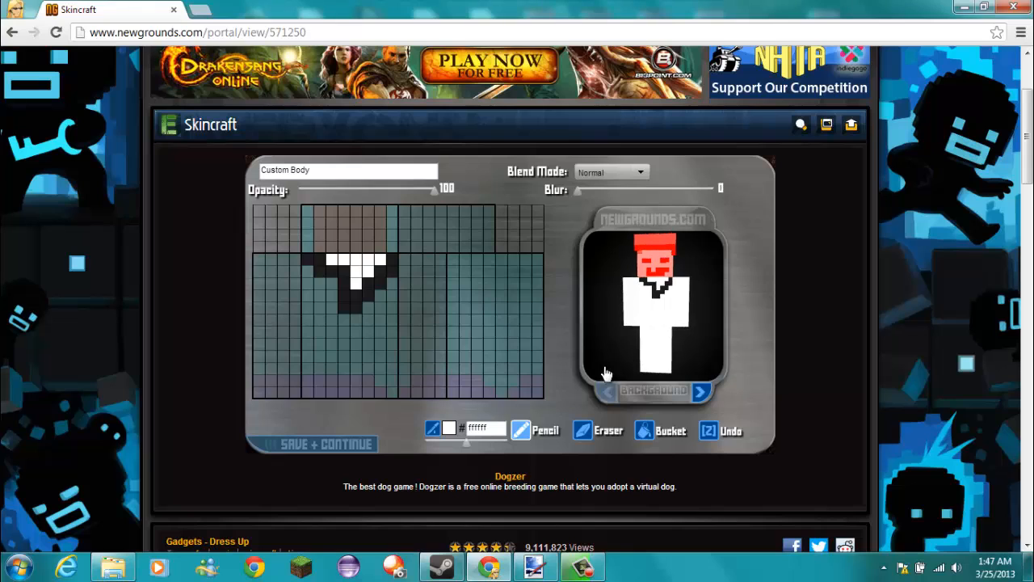
Step: Extend the collar's point down the body front with a two-pixel-wide vertical strip in the sampled 1b1b1b
click(431, 428)
click(368, 298)
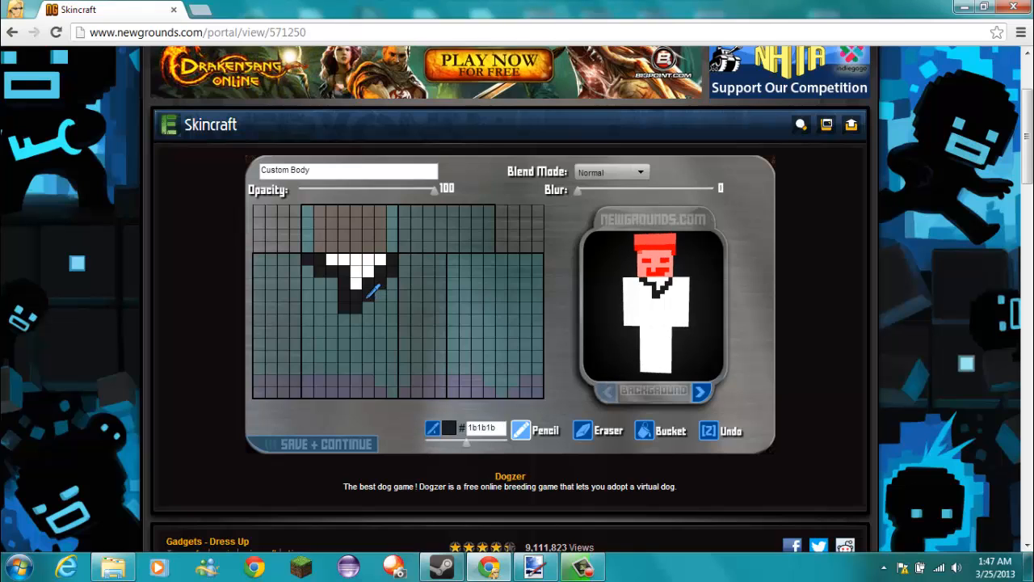
drag(356, 298, 354, 339)
click(347, 321)
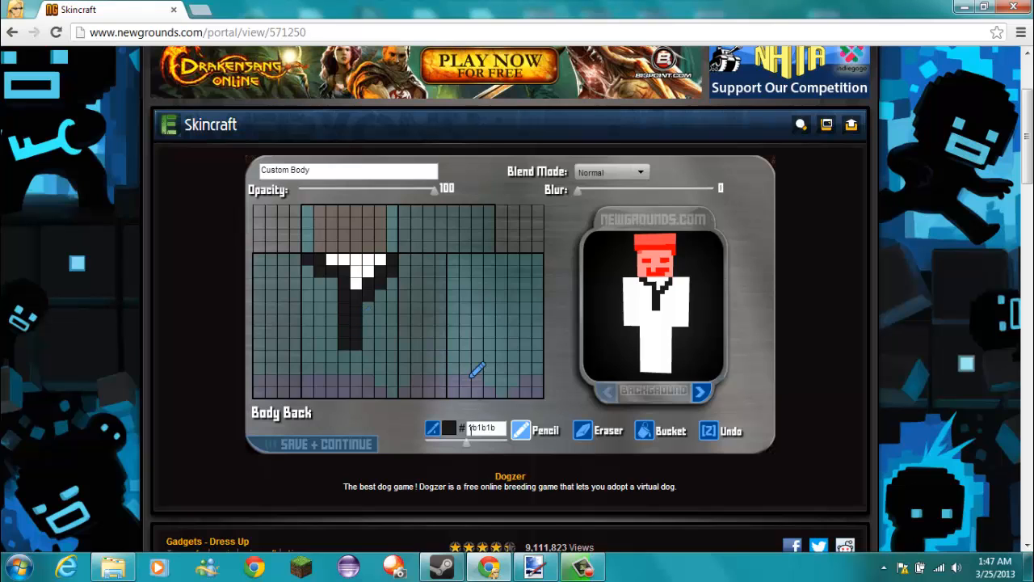
Step: Fill the remaining body front and the left, right, back, top and bottom body faces with 292929
click(469, 442)
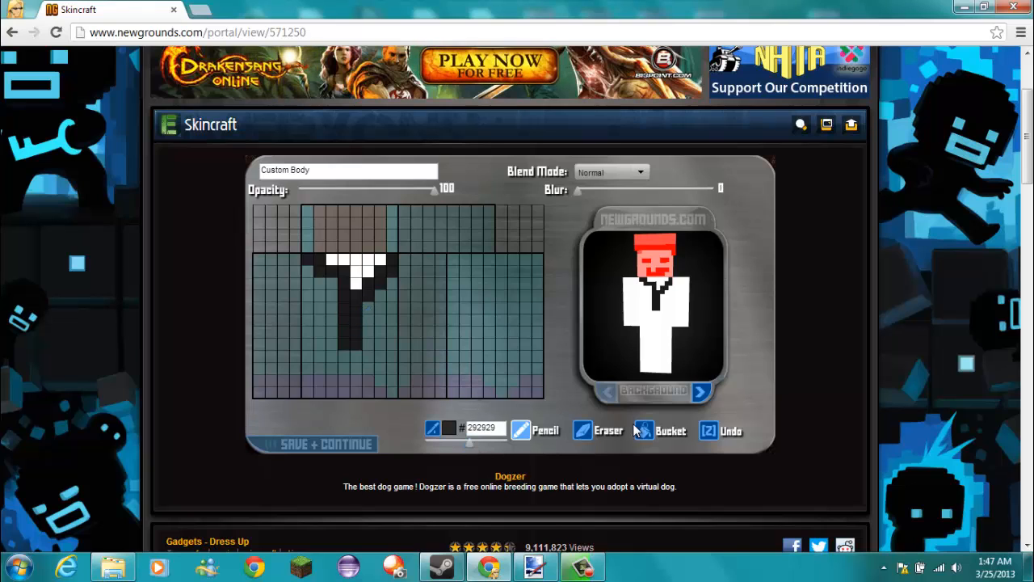
click(379, 329)
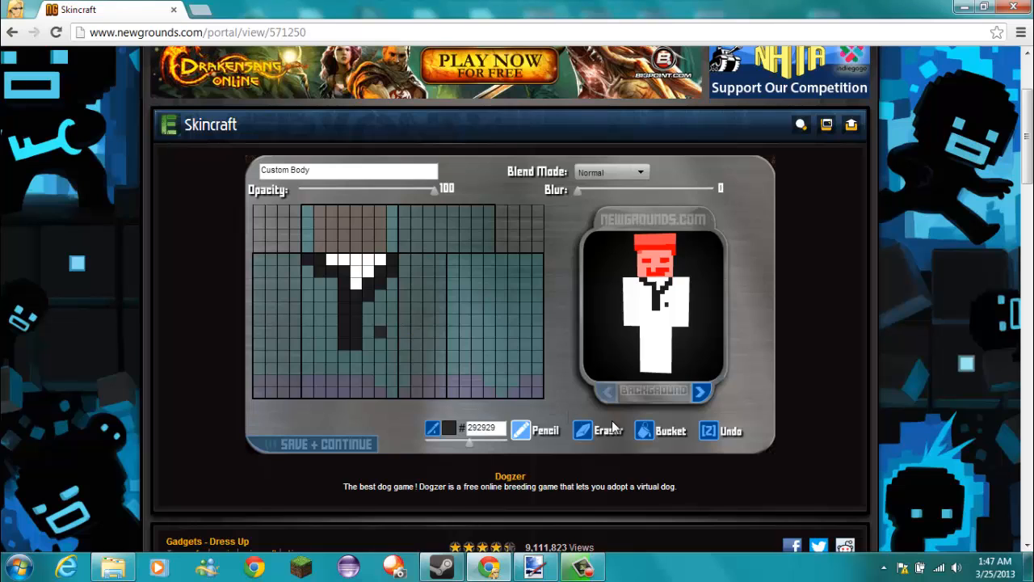
click(644, 432)
click(356, 367)
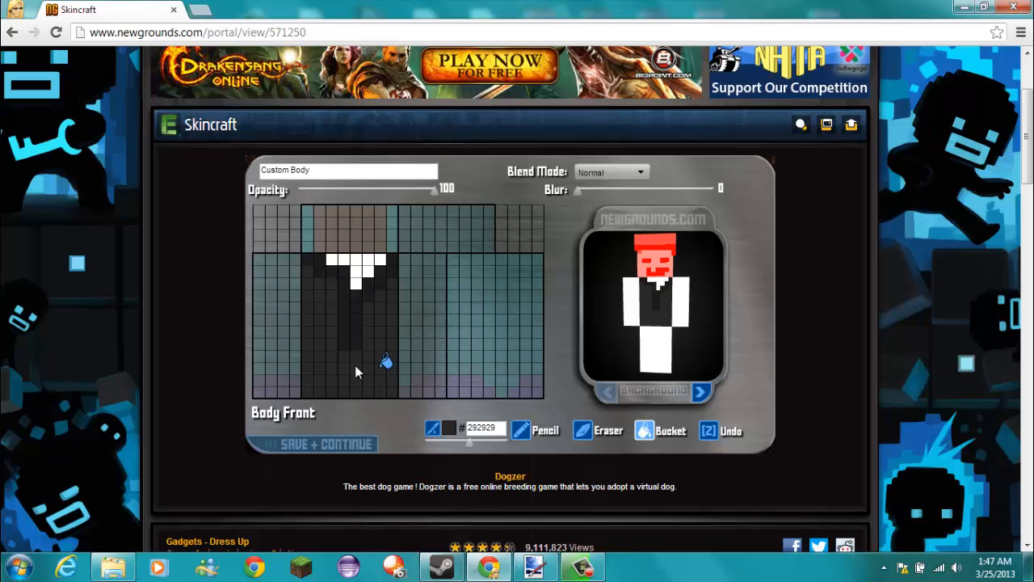
click(271, 314)
click(424, 315)
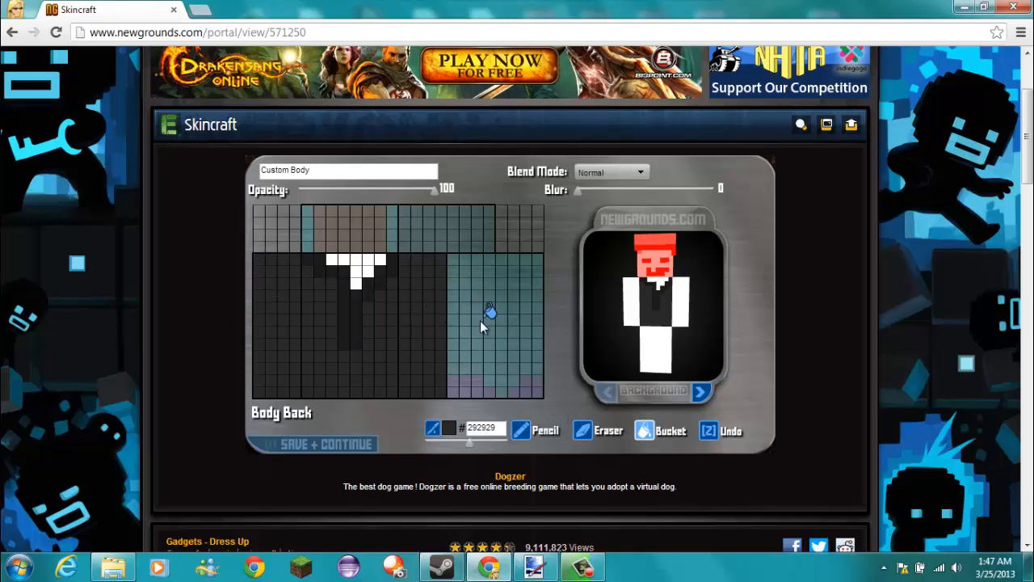
click(485, 321)
click(438, 235)
click(381, 231)
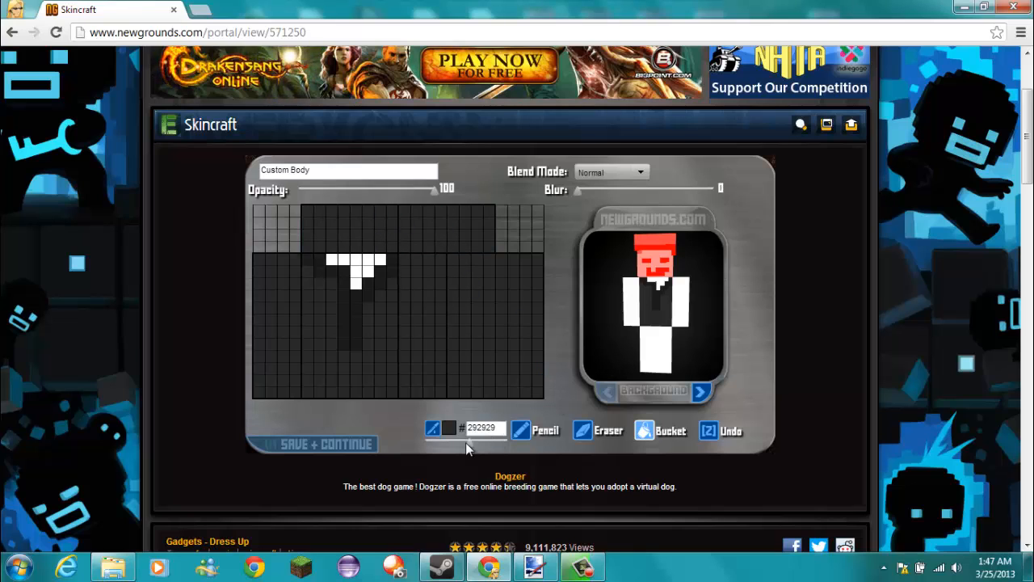
Step: Darken the paint color to 161616 and fill the top and bottom body faces with it
drag(468, 442, 459, 443)
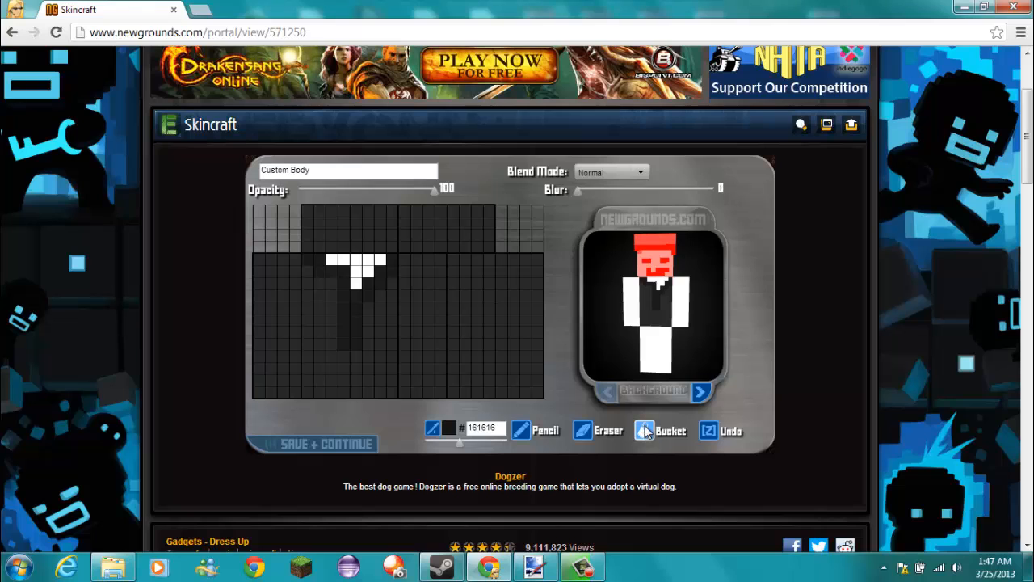
click(378, 220)
click(459, 222)
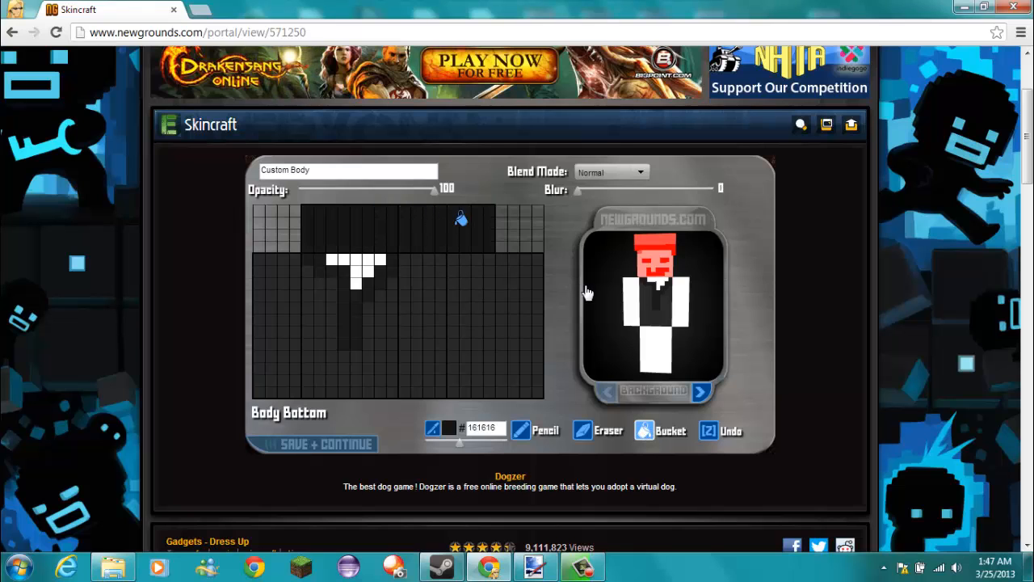
drag(642, 294, 662, 314)
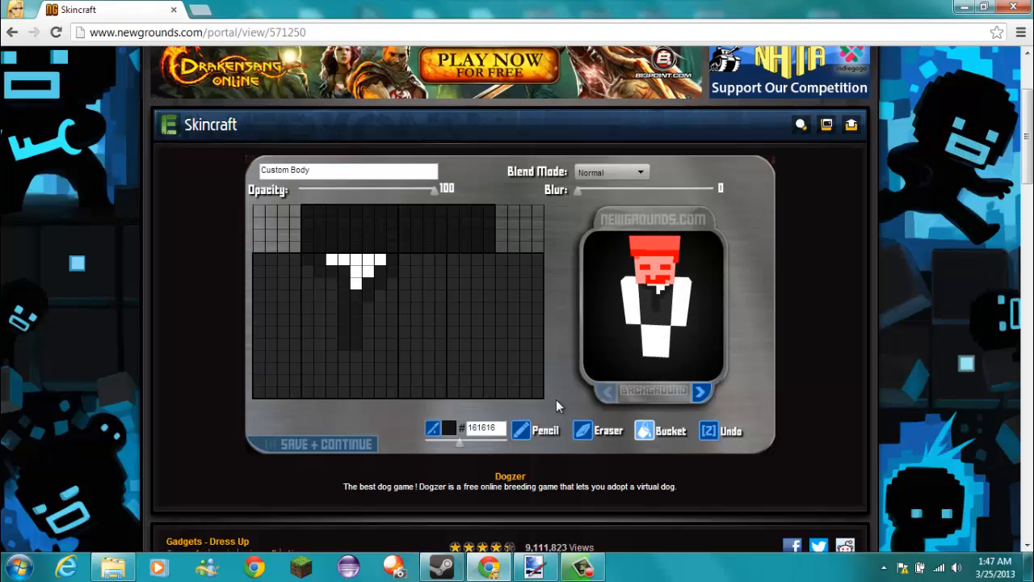
Step: Pencil an irregular 111111 shading border around the edges of the body's front, left, right and back faces
drag(458, 443, 454, 445)
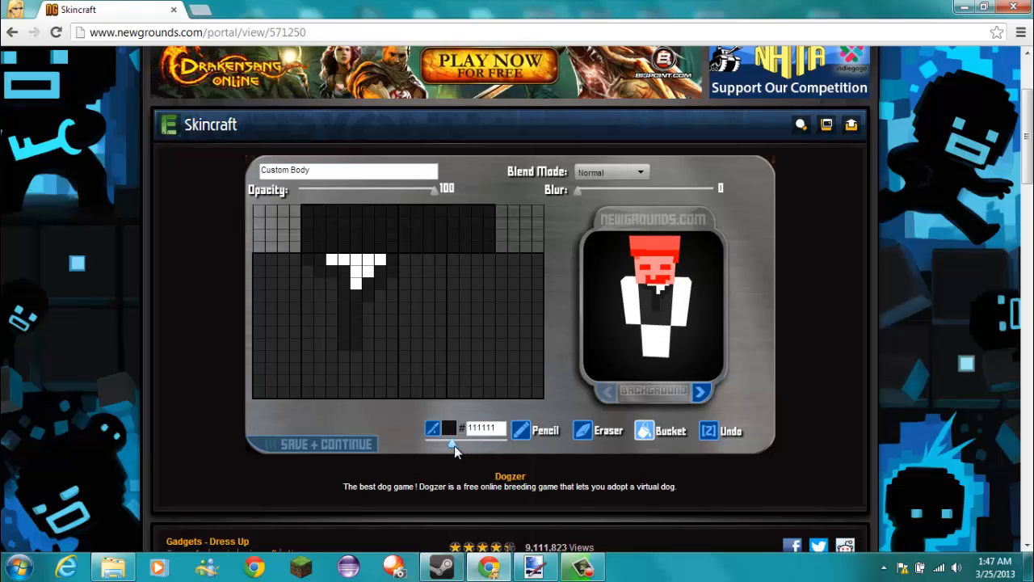
click(521, 431)
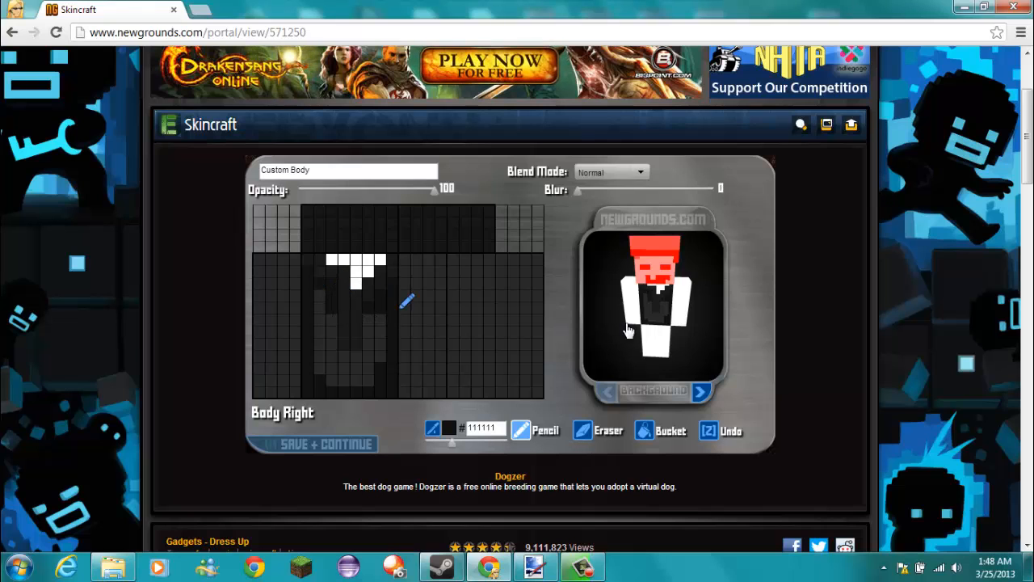
drag(688, 323, 658, 312)
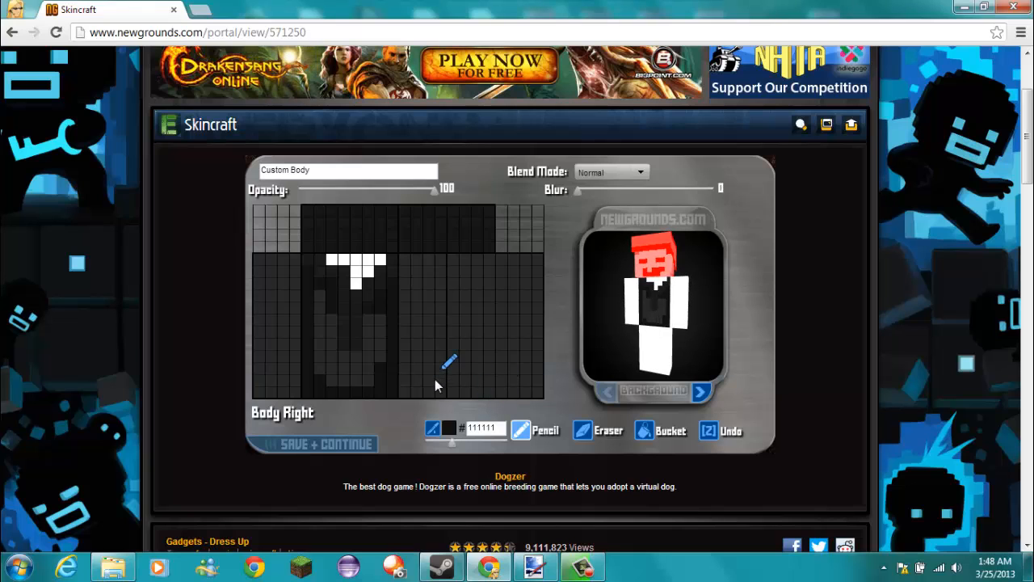
mouse_move(428, 389)
mouse_down()
mouse_move(445, 336)
mouse_move(432, 261)
mouse_move(416, 267)
mouse_move(439, 269)
mouse_move(408, 265)
mouse_move(441, 304)
mouse_move(439, 397)
mouse_move(453, 381)
mouse_move(451, 307)
mouse_move(453, 271)
mouse_up()
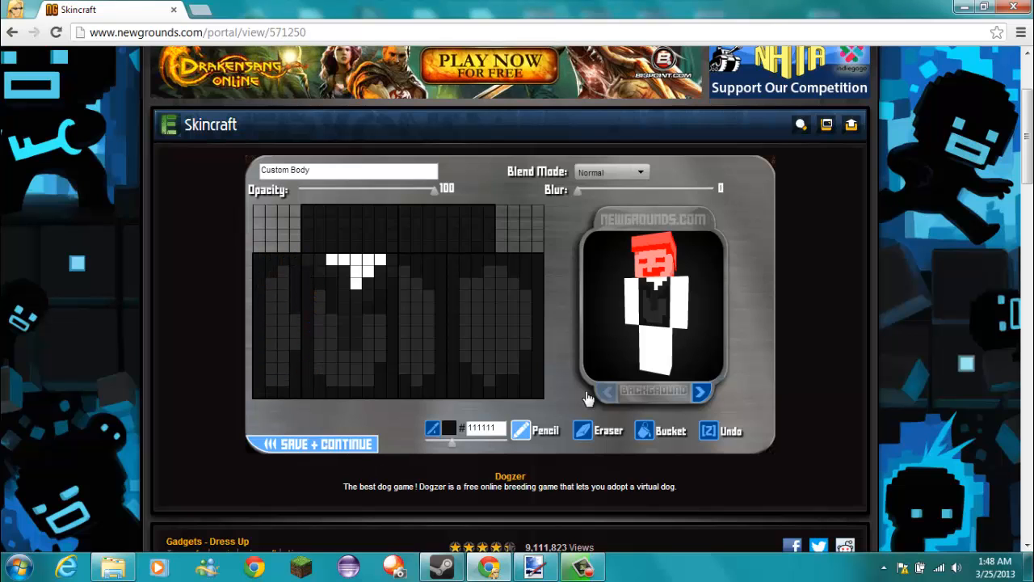
Step: Save the body layer and add a new custom layer targeting the arms
click(274, 443)
drag(659, 300, 625, 299)
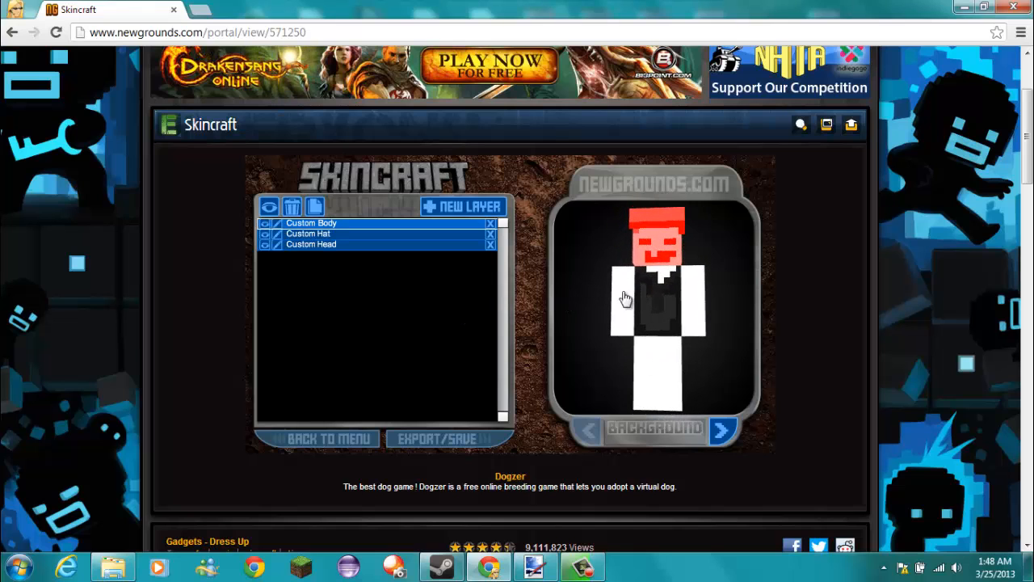
click(458, 204)
click(452, 323)
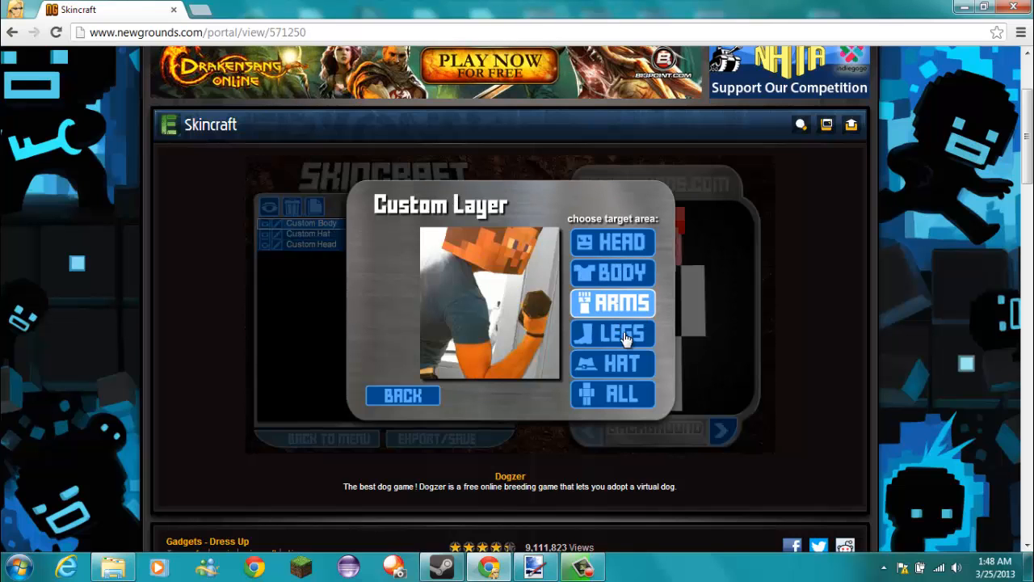
click(615, 307)
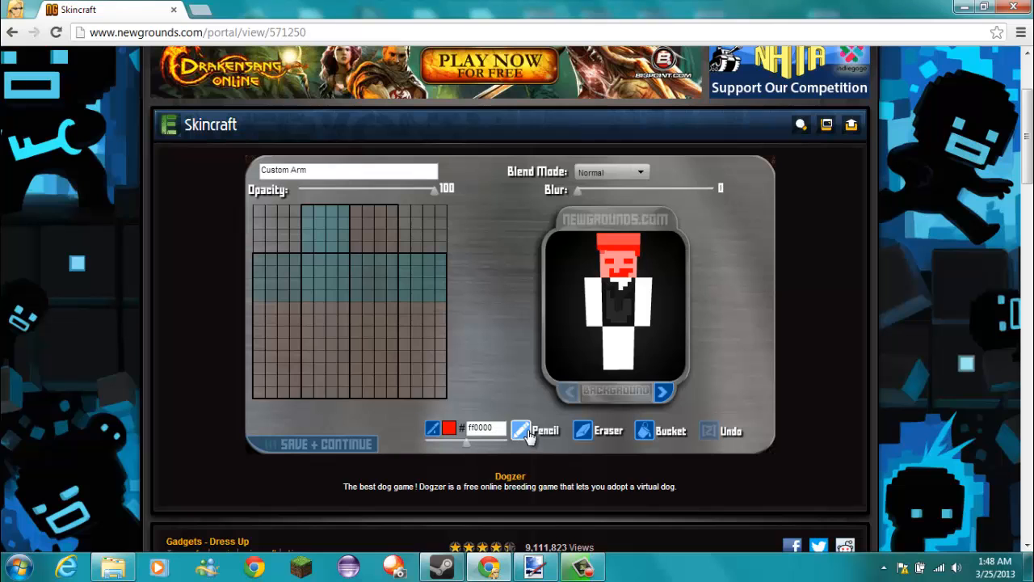
Step: Paint an ff0000 band around all four arm sides and fill the outside, front and inside below it with sampled ff9393
mouse_move(261, 290)
mouse_down()
mouse_move(433, 295)
mouse_move(434, 306)
mouse_move(289, 321)
mouse_move(267, 314)
mouse_move(269, 299)
mouse_move(396, 293)
mouse_move(441, 304)
mouse_move(248, 314)
mouse_move(279, 283)
mouse_move(439, 282)
mouse_move(299, 294)
mouse_up()
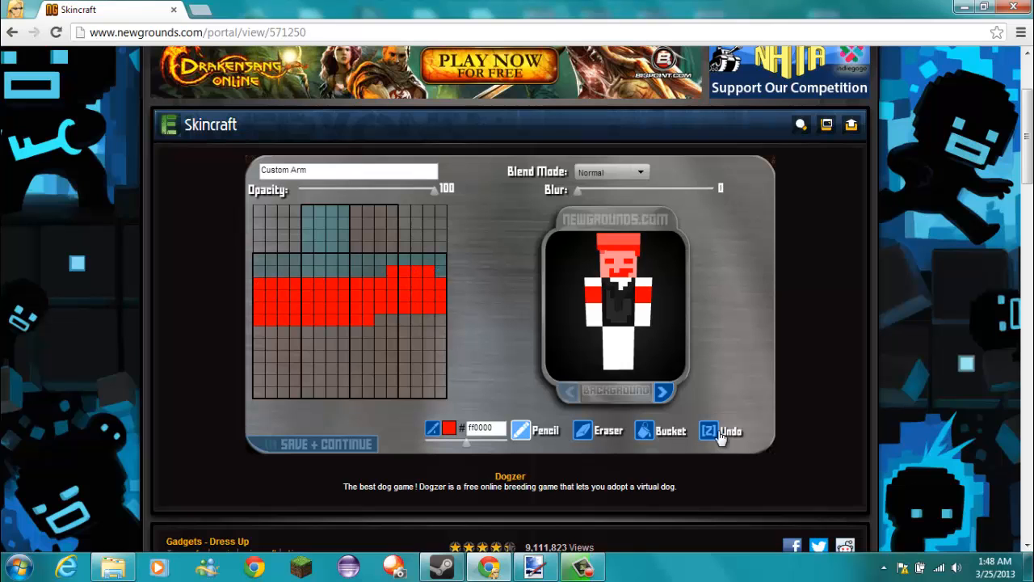
click(433, 429)
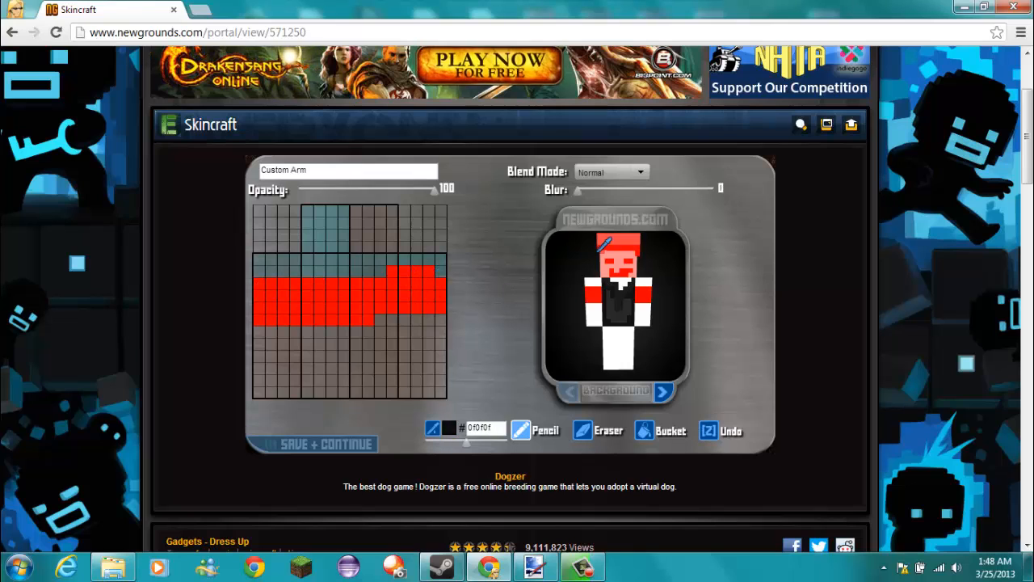
click(651, 430)
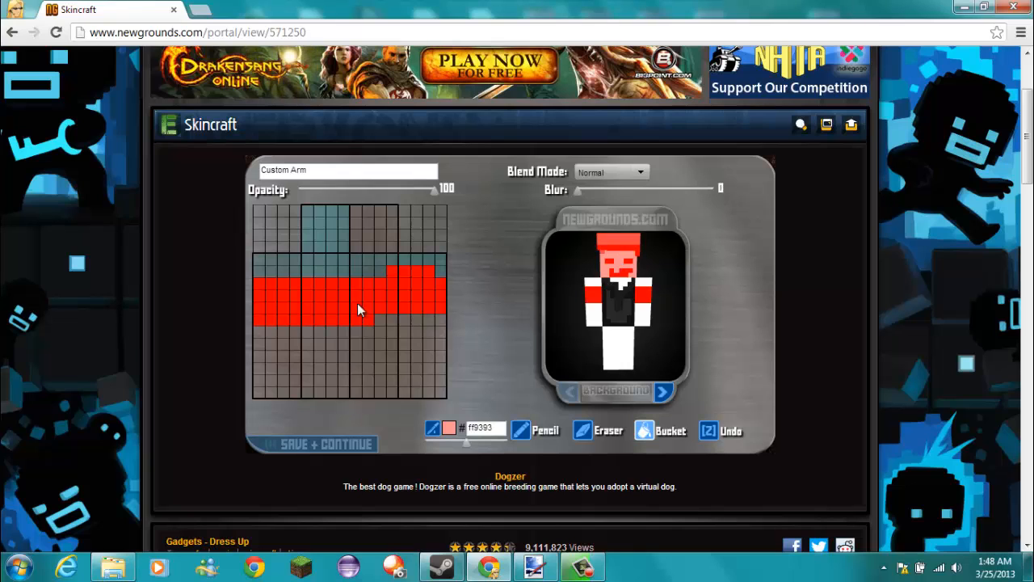
click(362, 342)
click(307, 345)
click(287, 338)
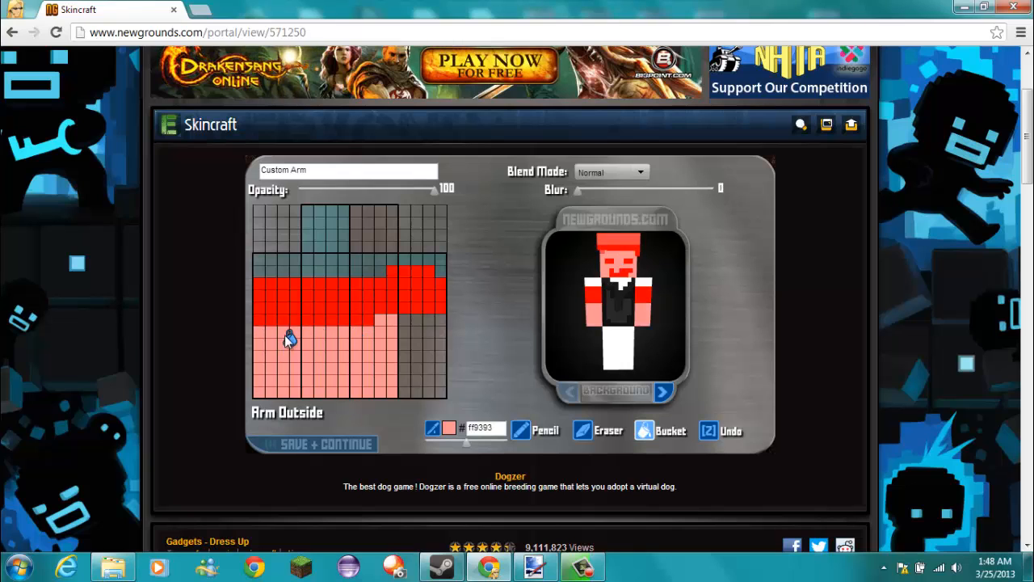
Step: Fill the strip above the red band on all arm sides and the lower arm back with ff9393
click(283, 268)
click(327, 265)
click(380, 259)
click(416, 257)
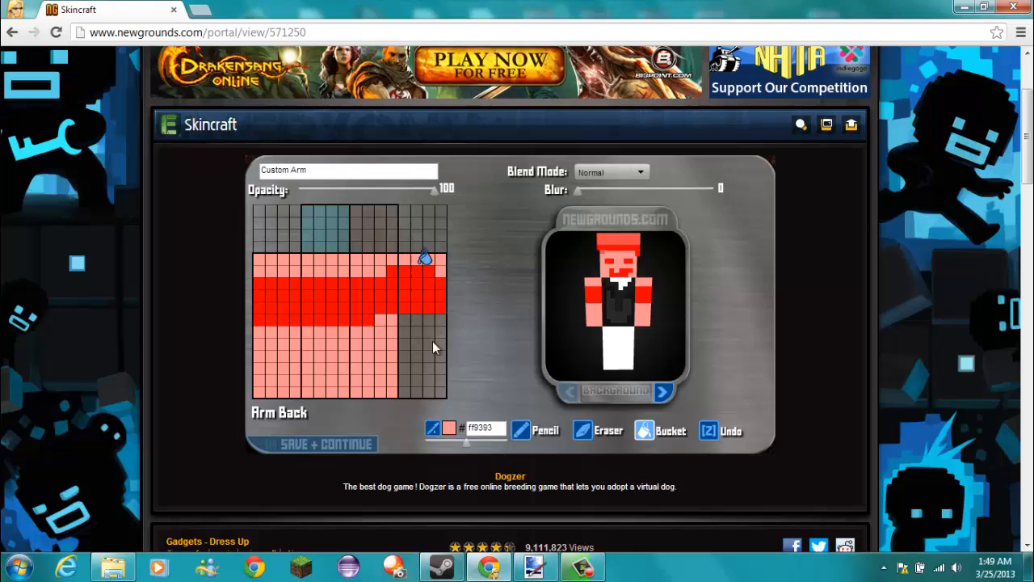
click(435, 366)
drag(622, 283, 527, 331)
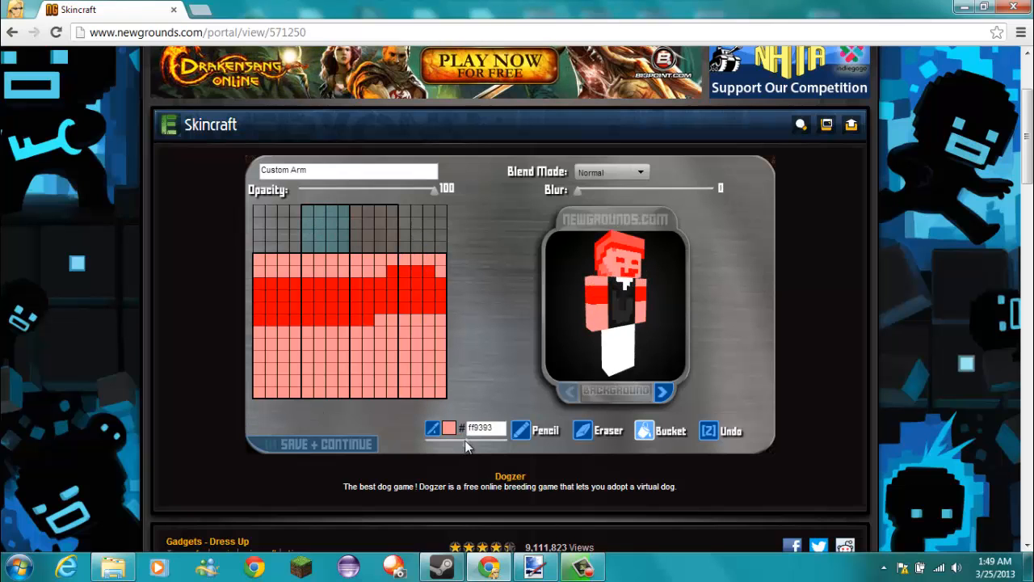
Step: Fill the arm top with darkened 9f5b5b and the arm bottom with sampled ff9393
drag(464, 450, 450, 442)
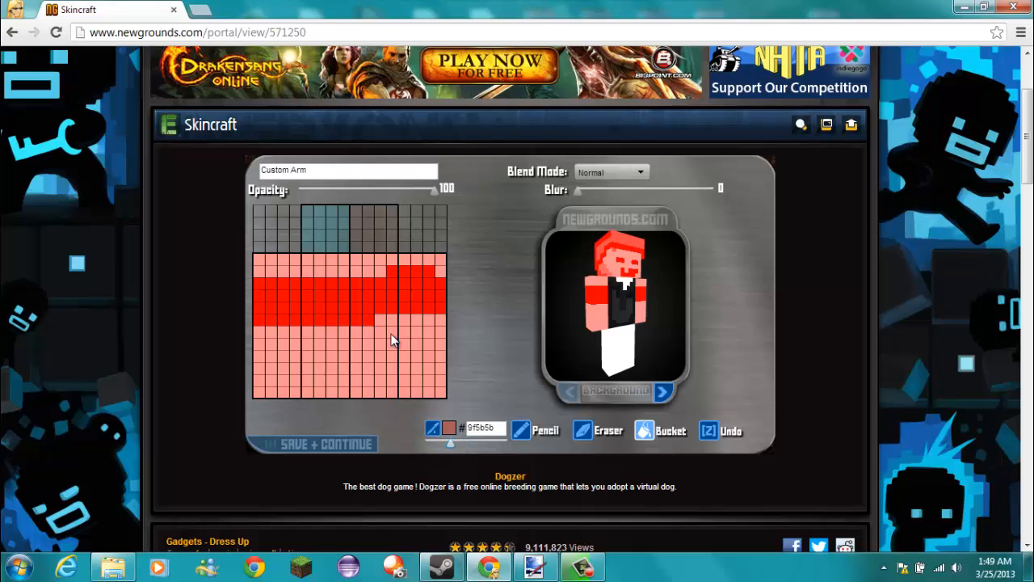
click(330, 232)
drag(594, 303, 612, 269)
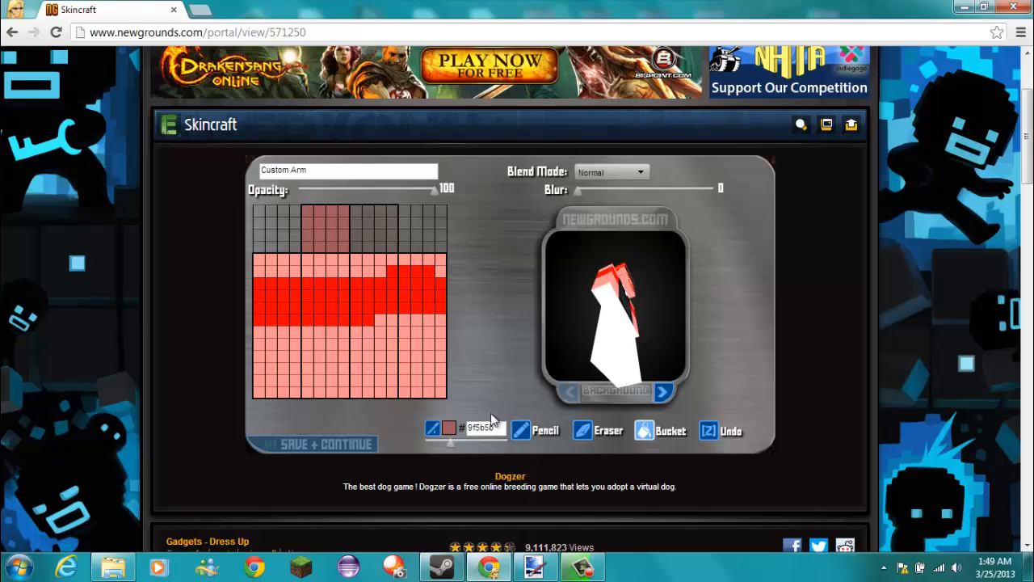
click(433, 428)
click(429, 389)
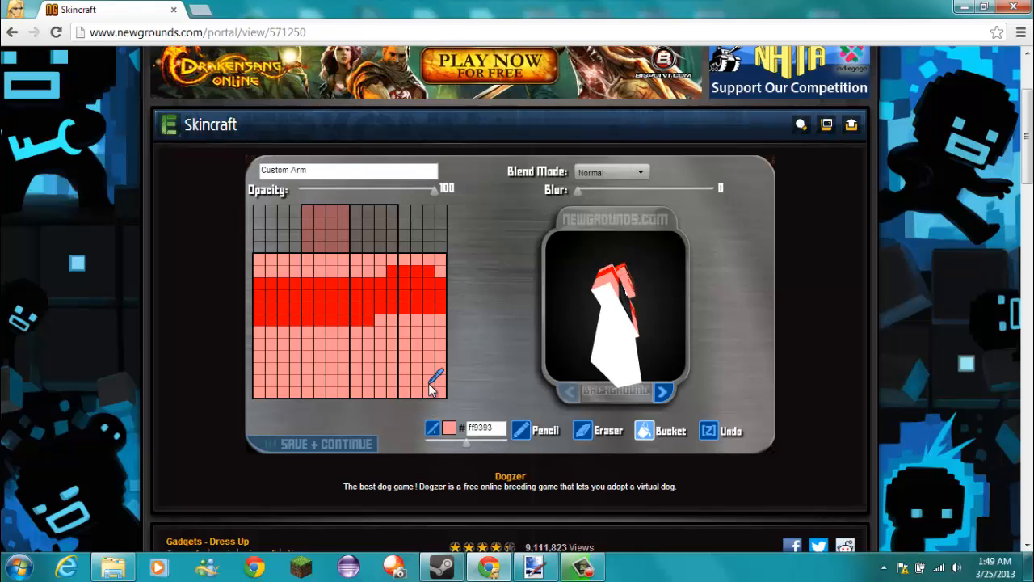
click(363, 227)
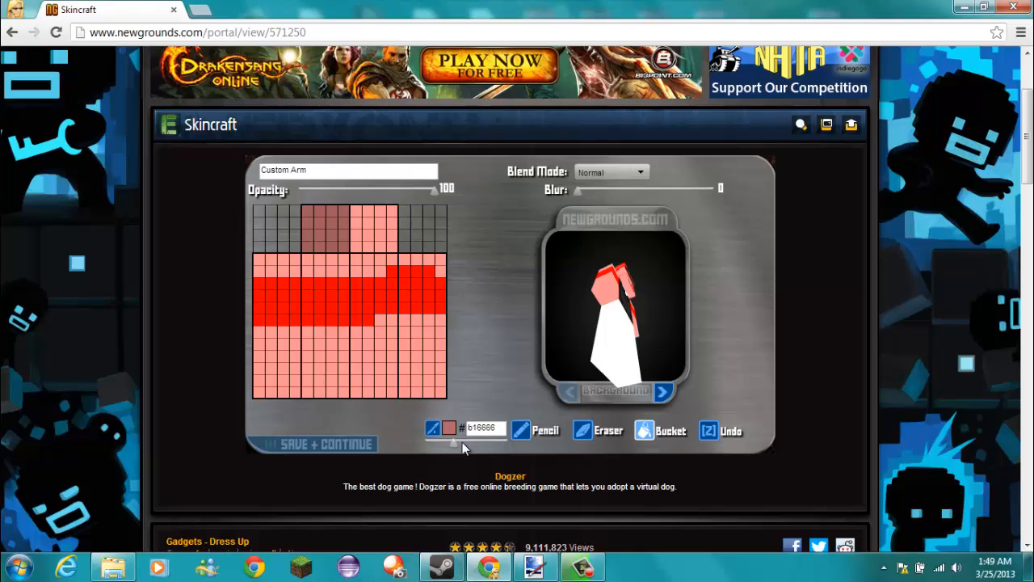
Step: Pencil irregular vertical shading streaks in b16666 on the arm bottom
click(521, 430)
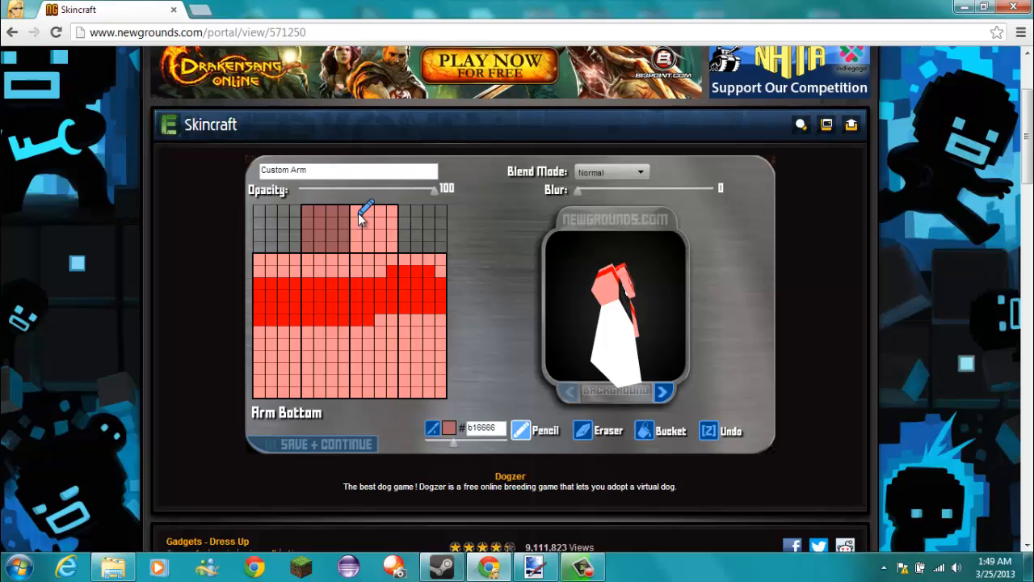
mouse_move(357, 212)
mouse_down()
mouse_move(372, 247)
mouse_move(382, 212)
mouse_move(393, 239)
mouse_up()
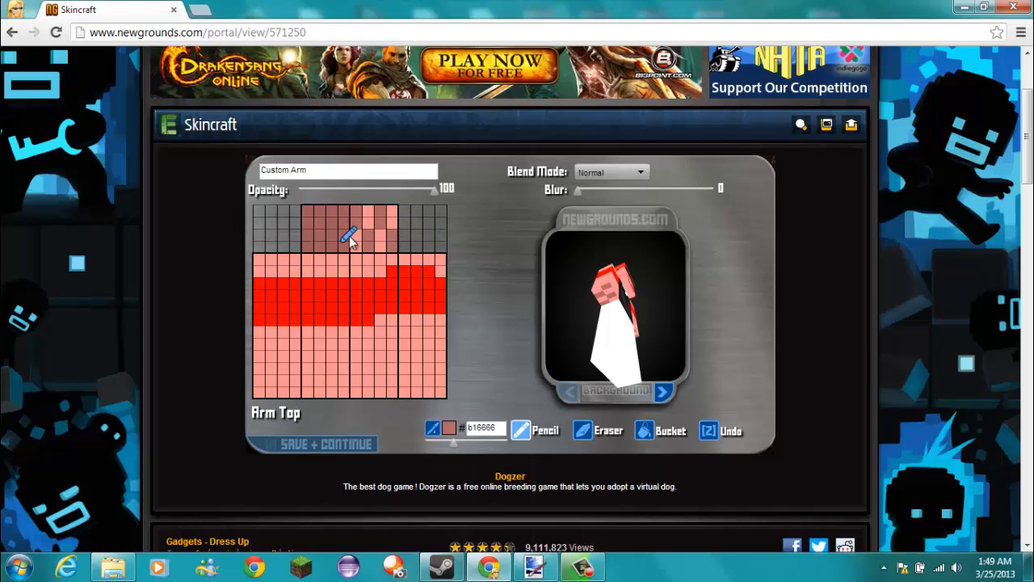
drag(628, 311, 578, 349)
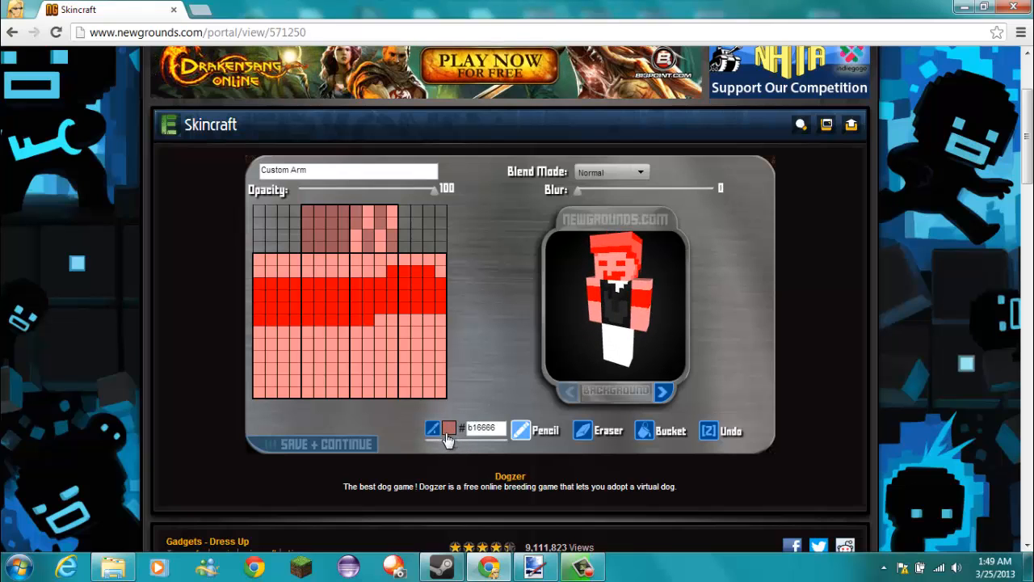
Step: Shade uneven b16666 edges directly below and above the red band around the arm sides
click(521, 436)
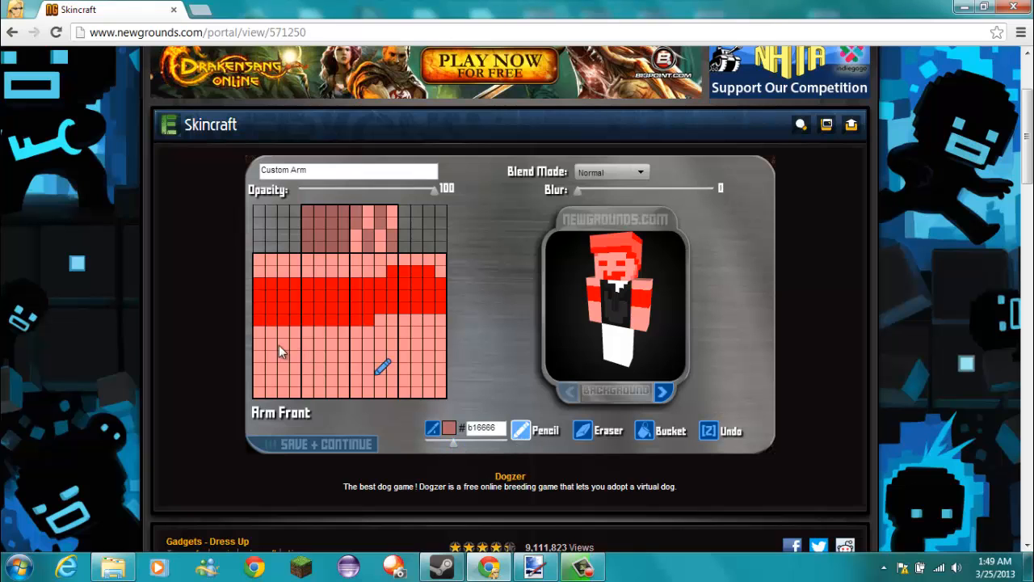
mouse_move(259, 343)
mouse_down()
mouse_move(299, 361)
mouse_move(296, 334)
mouse_move(338, 342)
mouse_move(354, 332)
mouse_move(322, 338)
mouse_move(371, 333)
mouse_move(385, 319)
mouse_move(441, 318)
mouse_up()
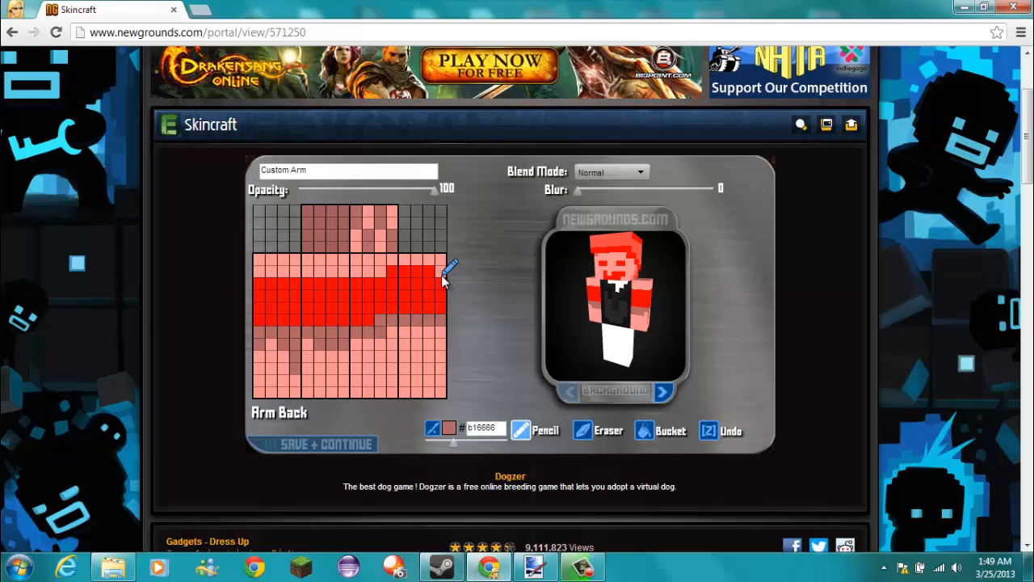
drag(377, 272, 315, 277)
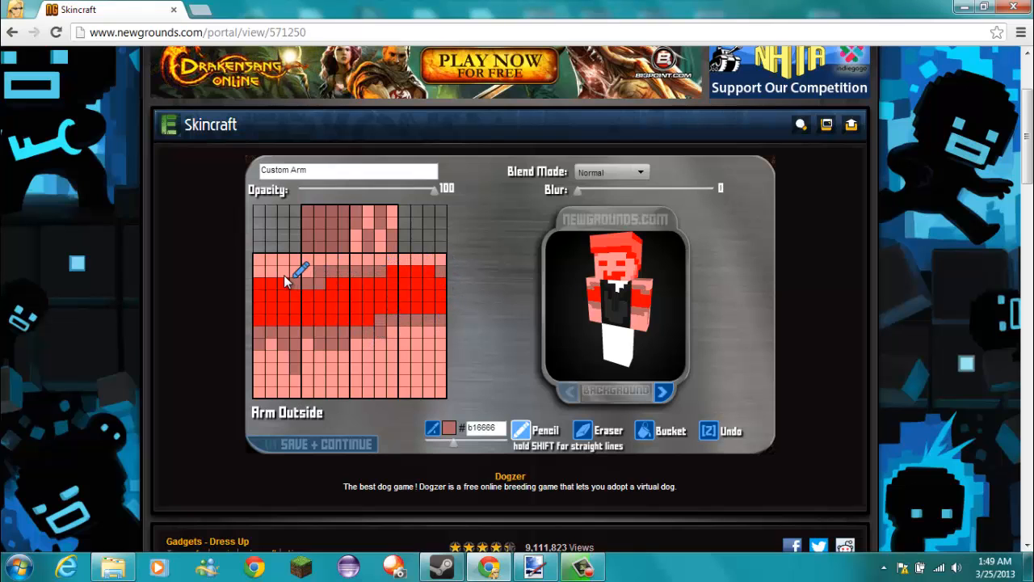
mouse_move(618, 271)
mouse_down()
mouse_move(660, 253)
mouse_move(638, 266)
mouse_up()
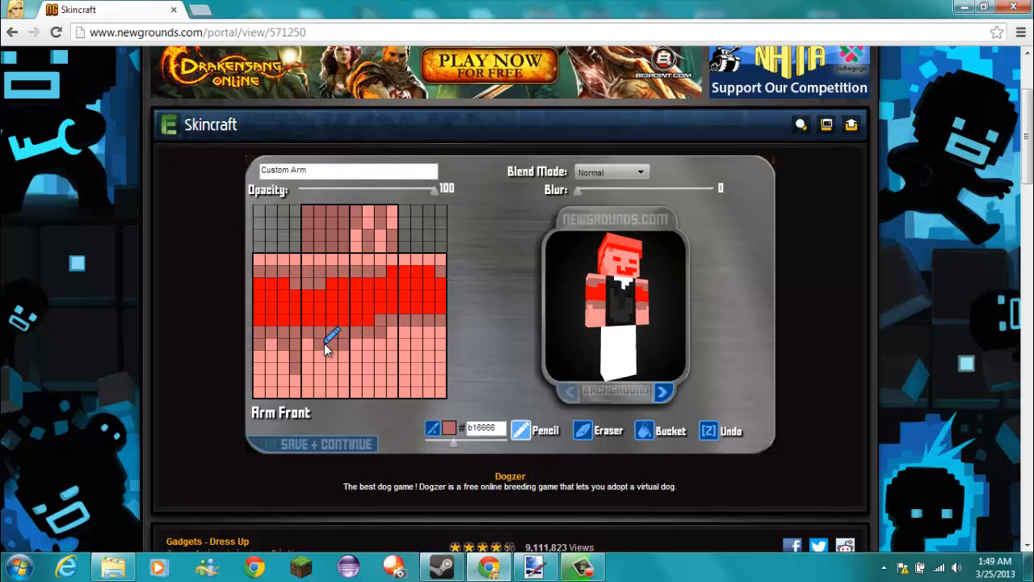
Step: Add b16666 drips and single shaded pixels down the lower part of all arm sides, checking them in the preview
drag(324, 343, 326, 373)
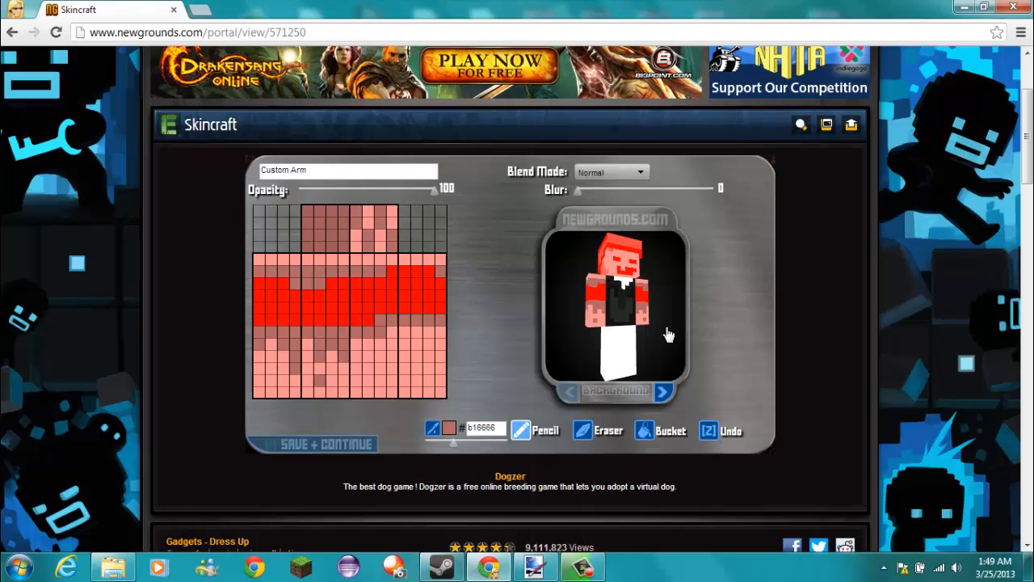
mouse_move(667, 332)
mouse_down()
mouse_move(635, 321)
mouse_move(653, 329)
mouse_move(633, 334)
mouse_move(635, 317)
mouse_move(658, 319)
mouse_move(607, 323)
mouse_move(656, 328)
mouse_up()
drag(653, 320, 500, 332)
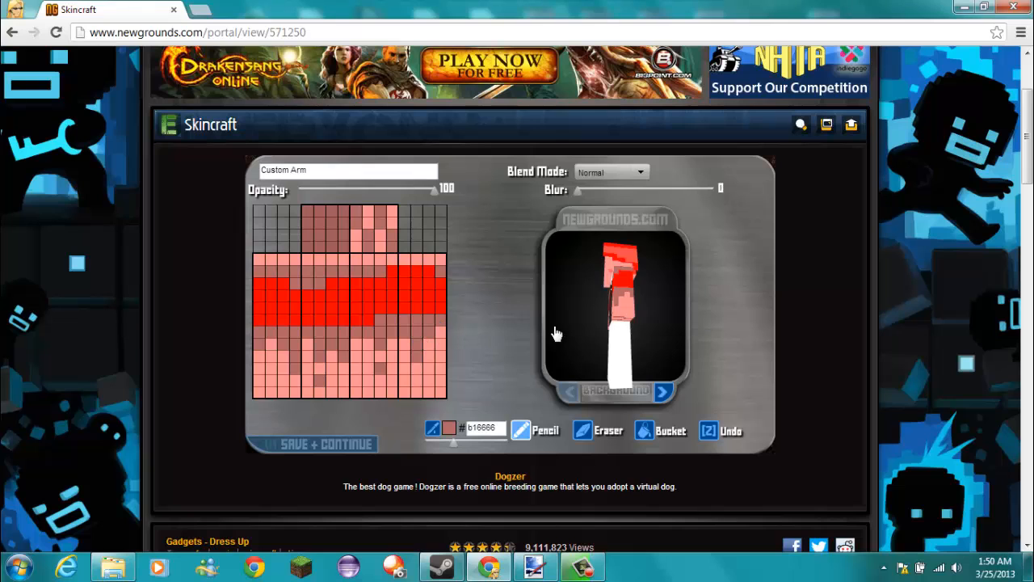
drag(556, 334, 686, 344)
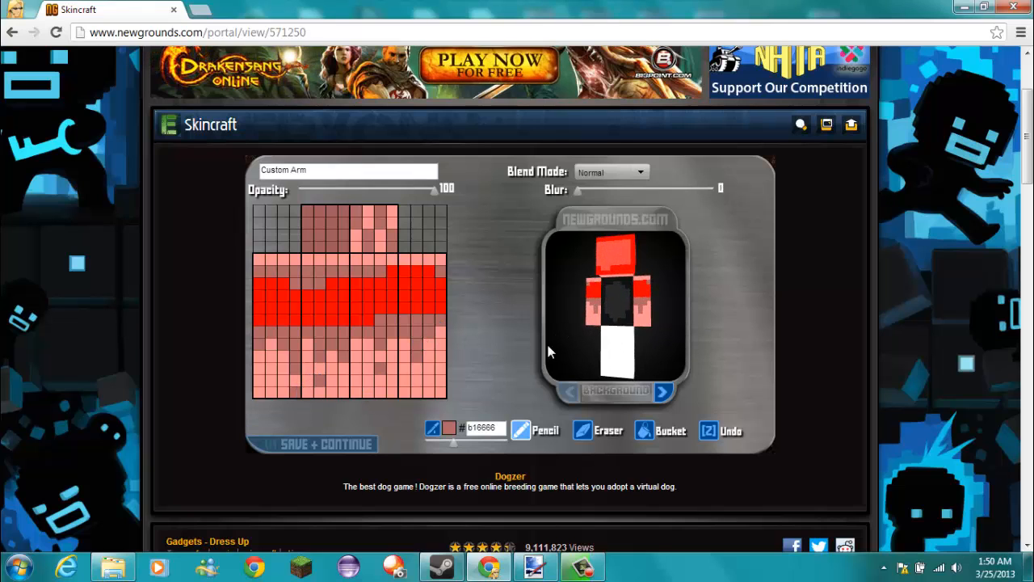
drag(627, 303, 539, 302)
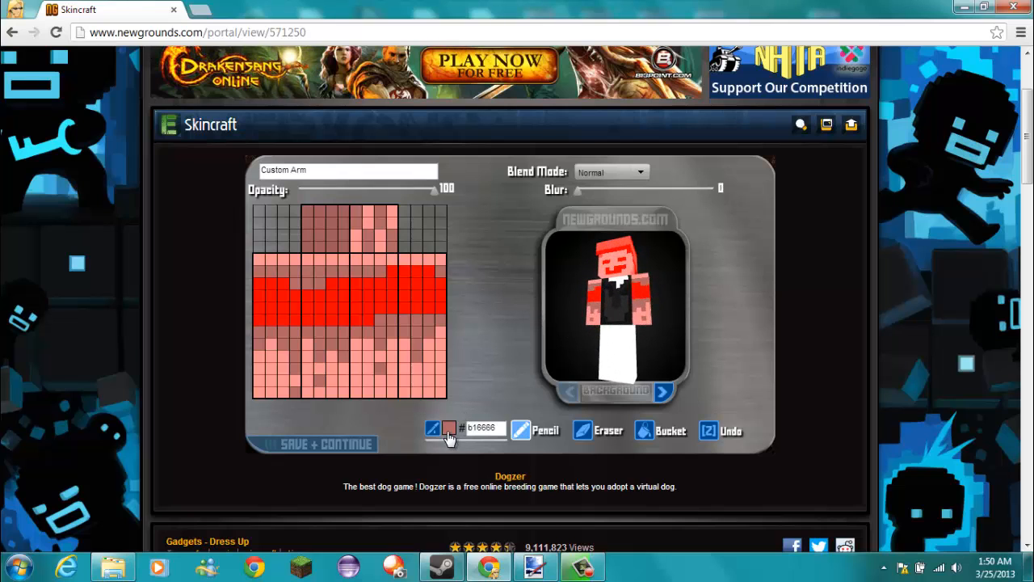
Step: Sample ff6363 from the preview and scatter accent pixels of it over the lower arm's front, inside and back
click(449, 433)
click(427, 406)
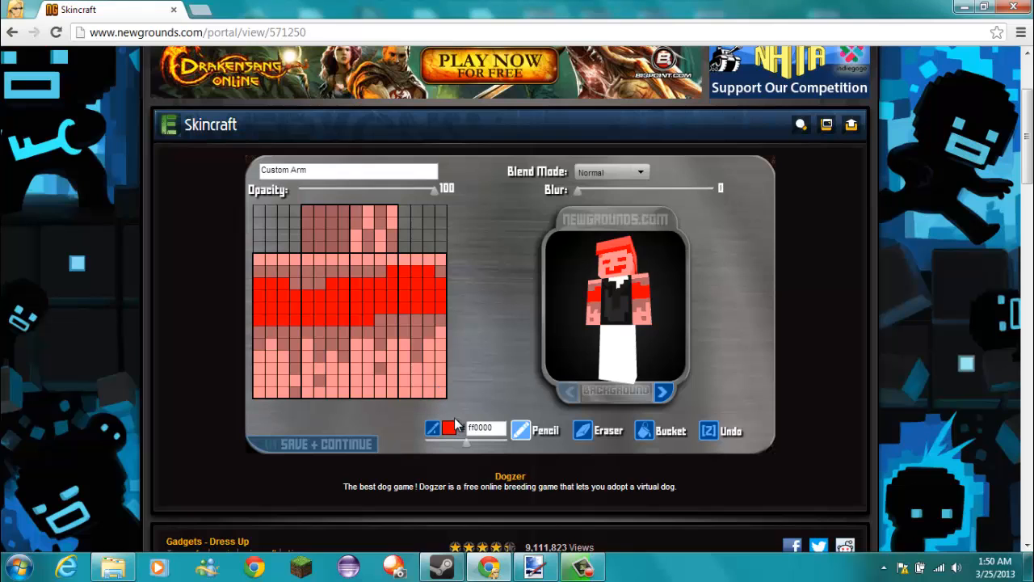
click(432, 428)
click(623, 269)
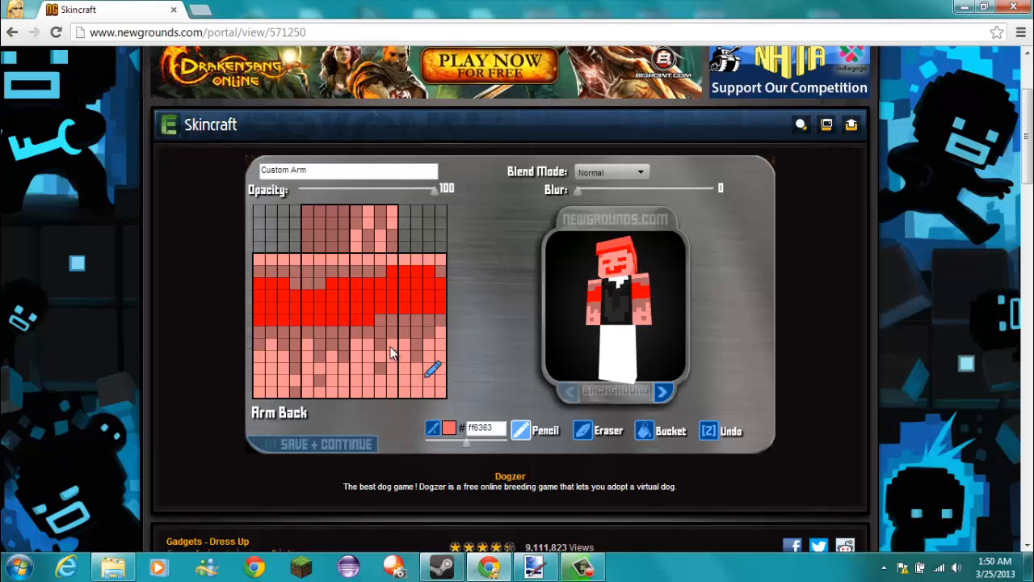
click(348, 344)
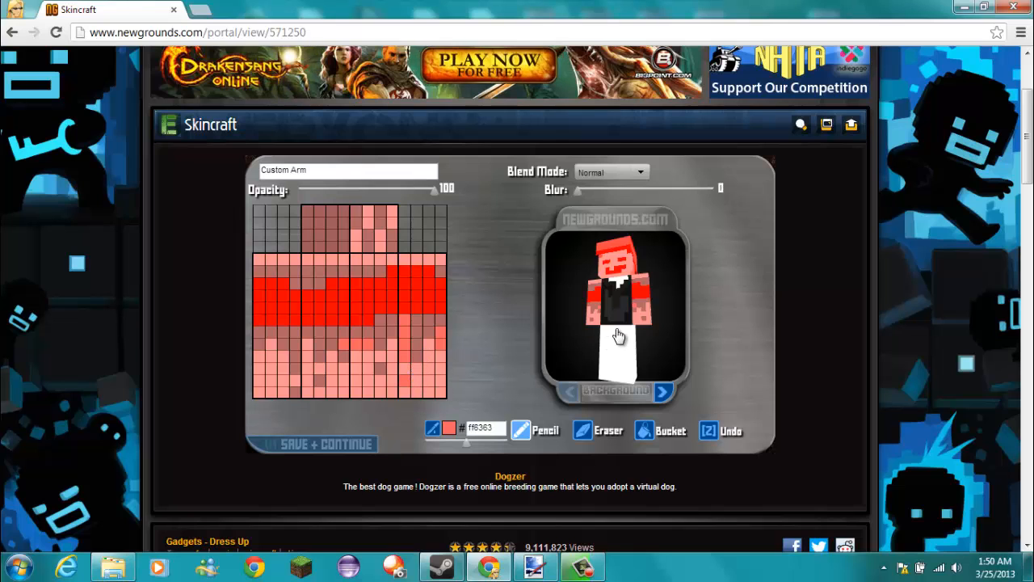
mouse_move(608, 340)
mouse_down()
mouse_move(420, 334)
mouse_move(343, 361)
mouse_up()
click(343, 381)
mouse_move(646, 316)
mouse_down()
mouse_move(665, 315)
mouse_move(644, 315)
mouse_up()
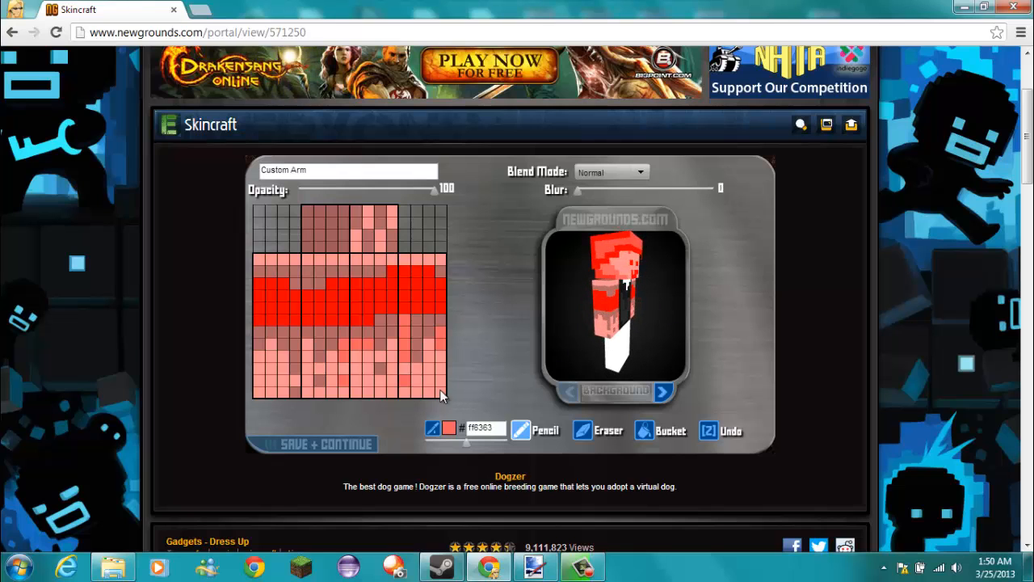
Step: Save the arm layer and add a new custom layer targeting the legs
click(315, 443)
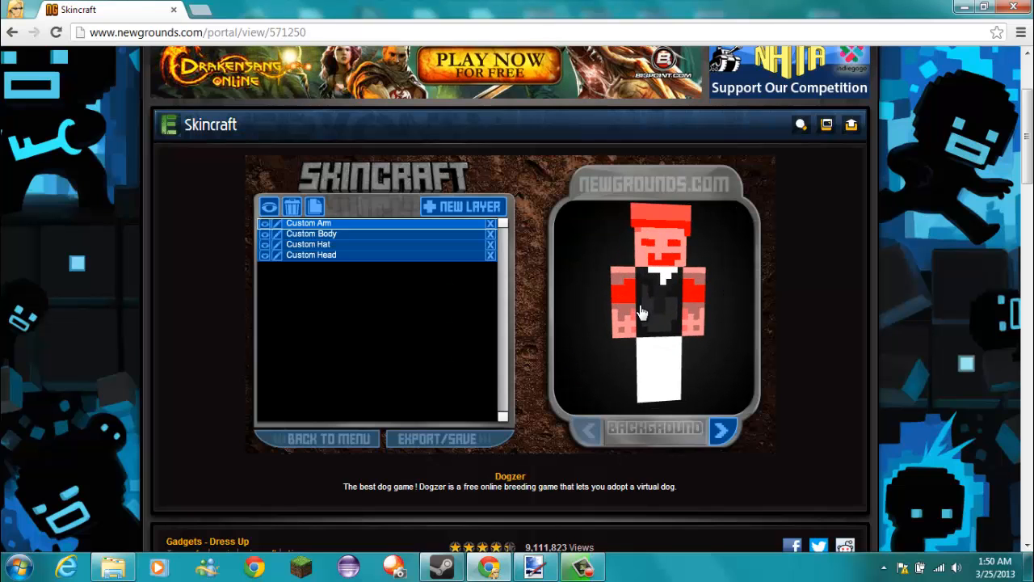
click(496, 209)
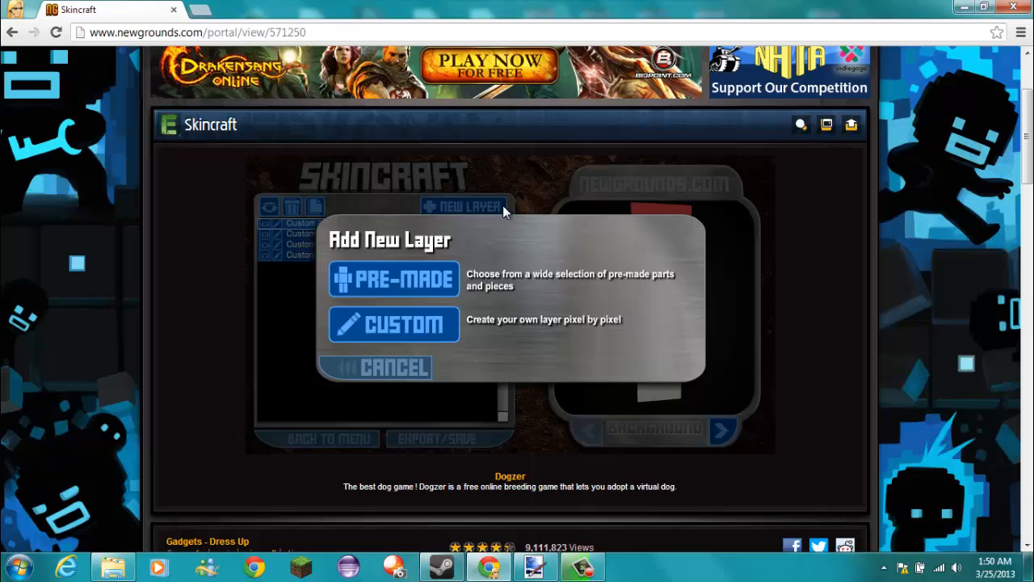
click(442, 325)
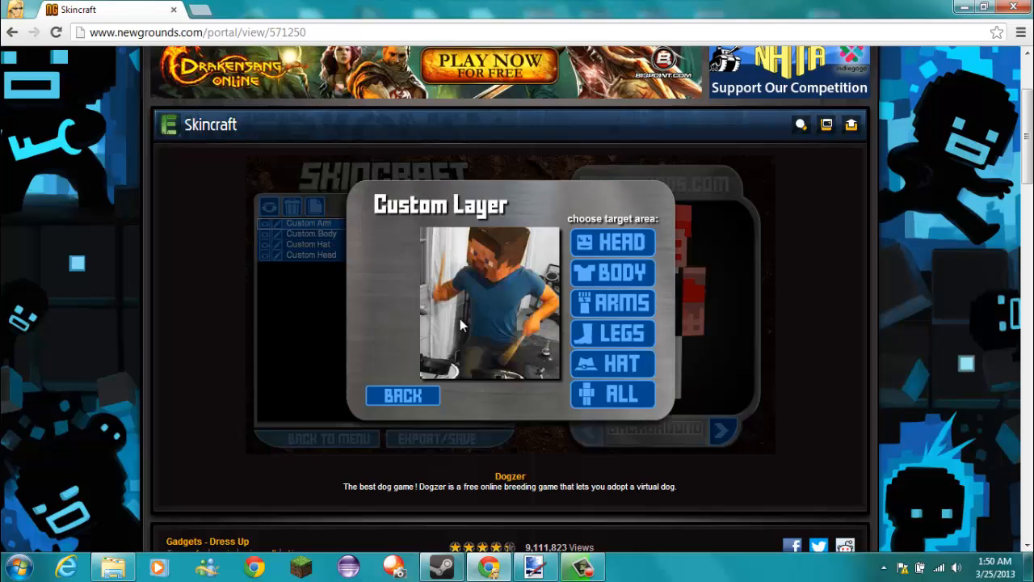
click(622, 351)
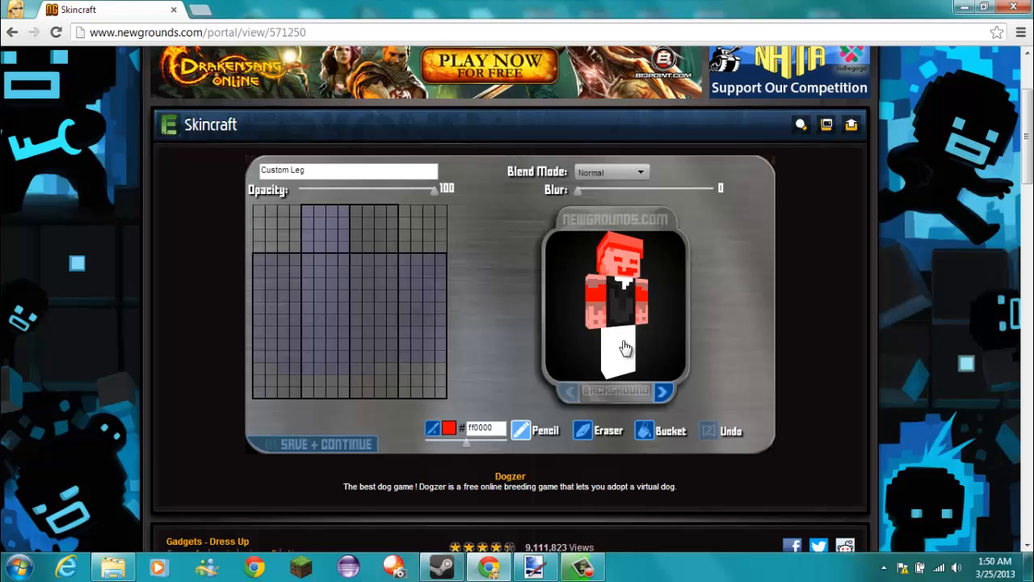
Step: Choose black and pencil a one-pixel border around the outer edge of the four joined leg sides
click(431, 429)
click(590, 318)
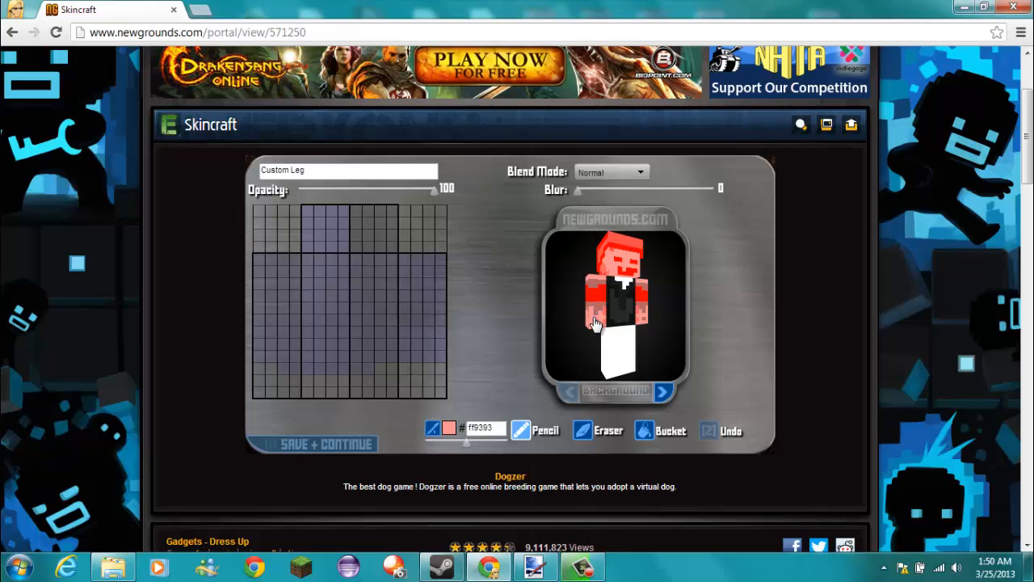
click(450, 428)
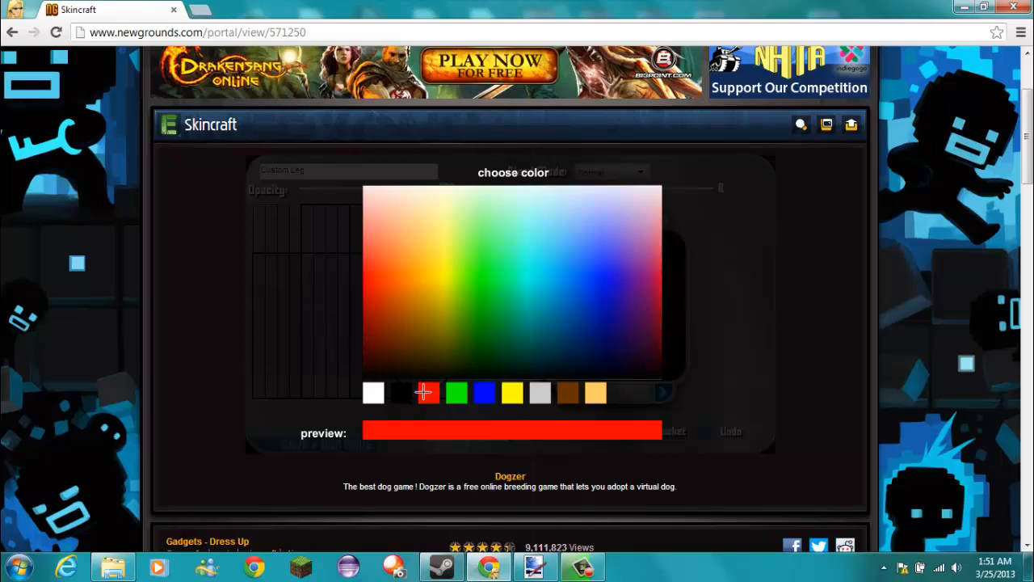
click(401, 393)
drag(260, 257, 389, 262)
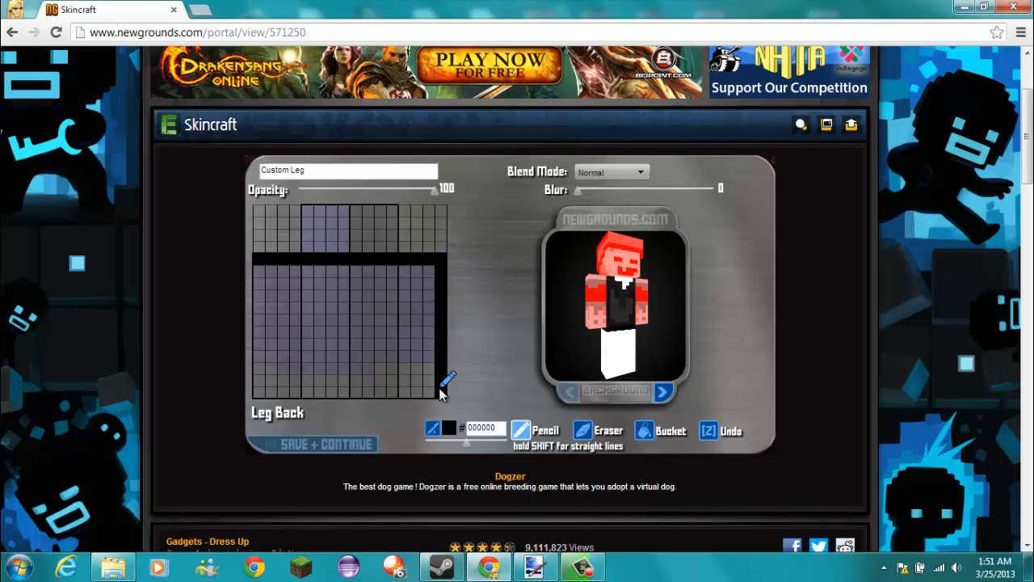
drag(379, 391, 309, 397)
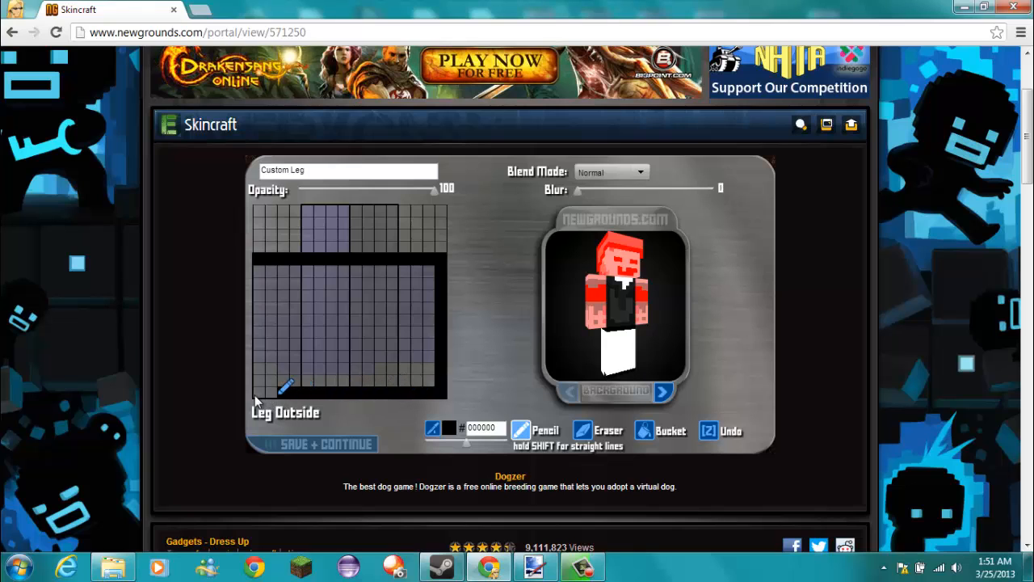
drag(258, 262, 258, 385)
Step: Pencil black vertical lines down the inner edges of the leg back and front, erasing their top two pixels below the border
drag(407, 278, 407, 346)
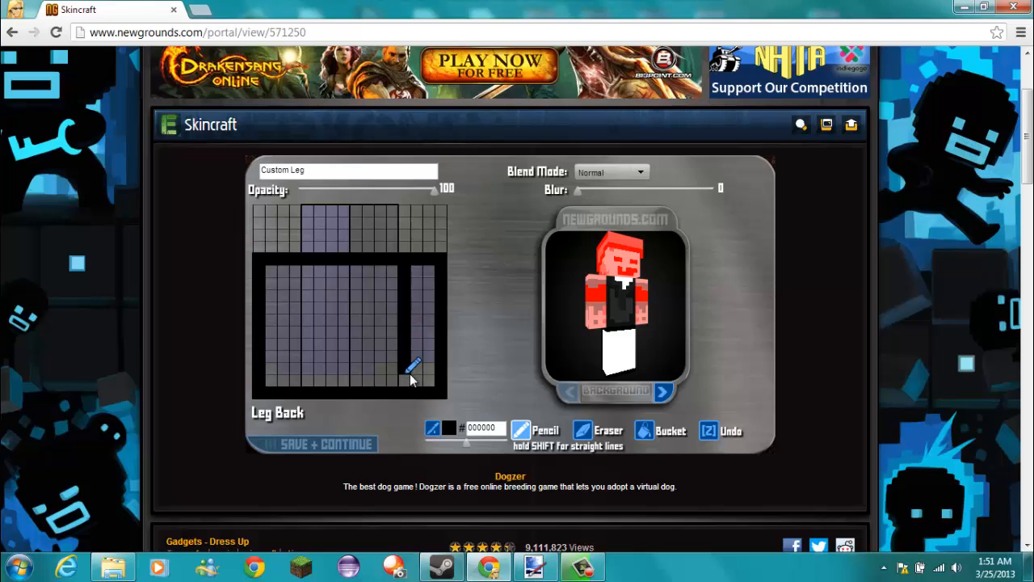
drag(594, 327, 677, 313)
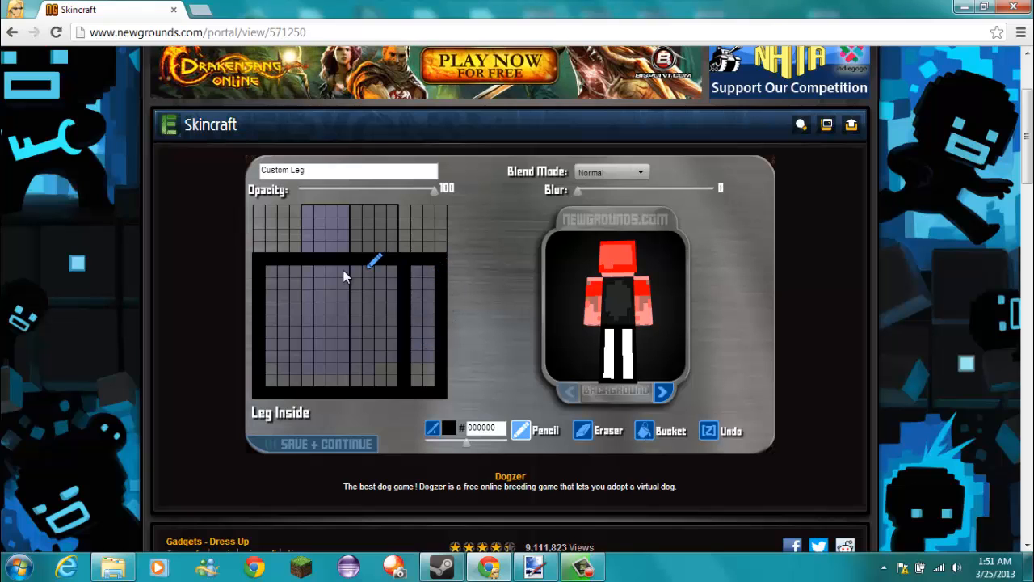
drag(345, 268, 348, 323)
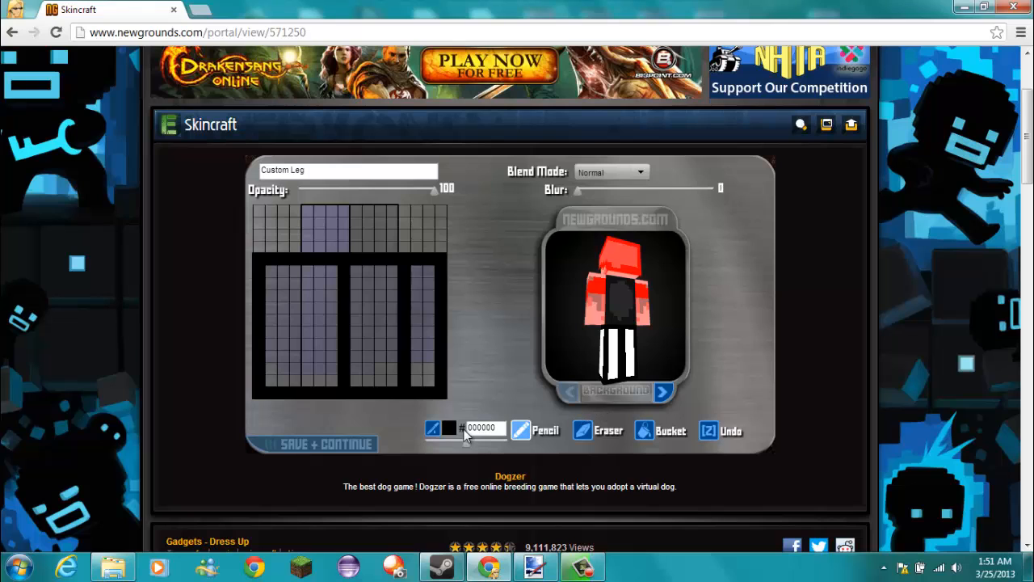
click(585, 433)
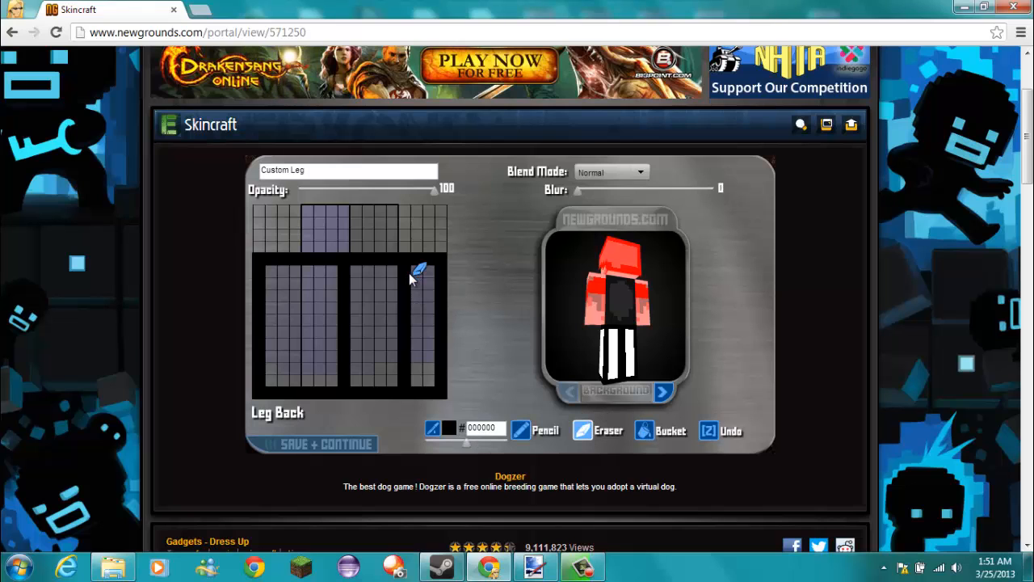
drag(405, 289, 406, 386)
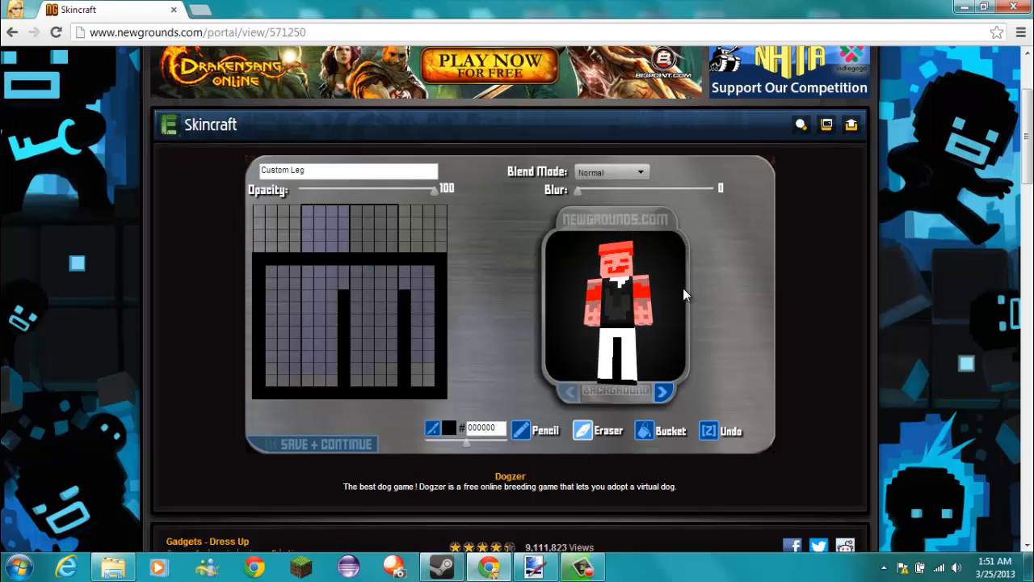
Step: Lighten the colour to 161616 and bucket-fill the leg's inside, back, front, outside, bottom and top
click(470, 443)
click(644, 431)
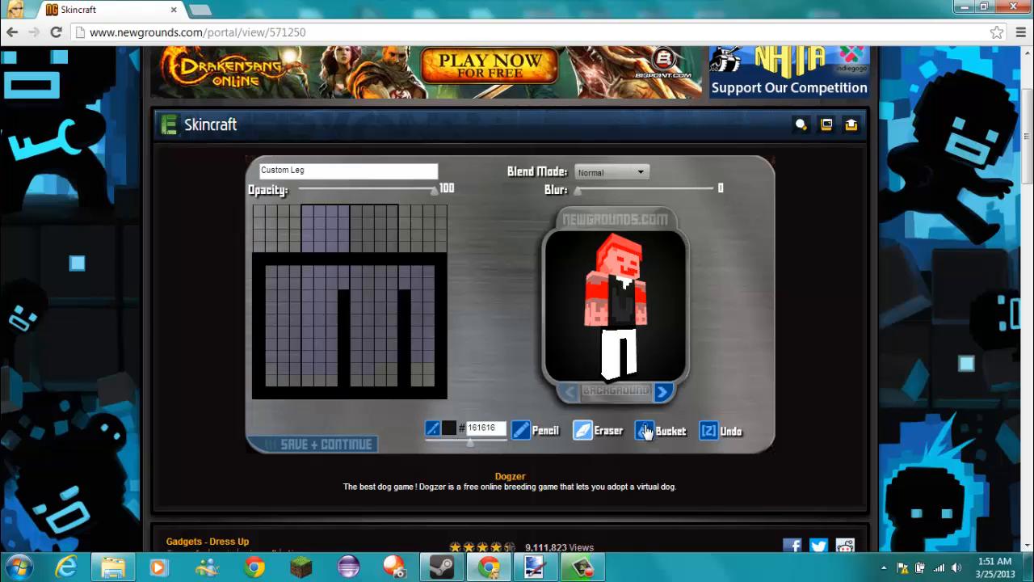
click(373, 280)
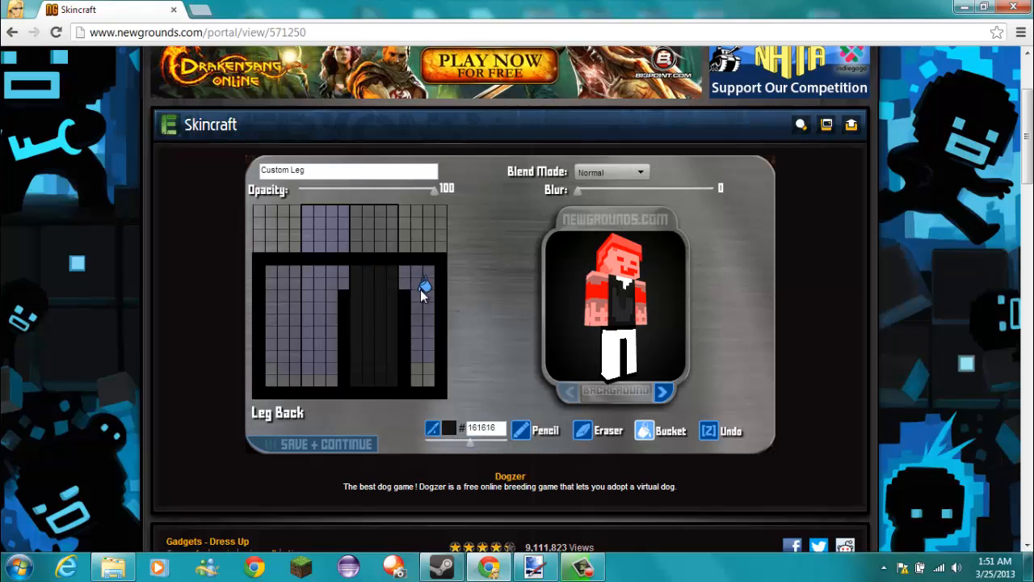
click(420, 289)
click(322, 279)
click(269, 294)
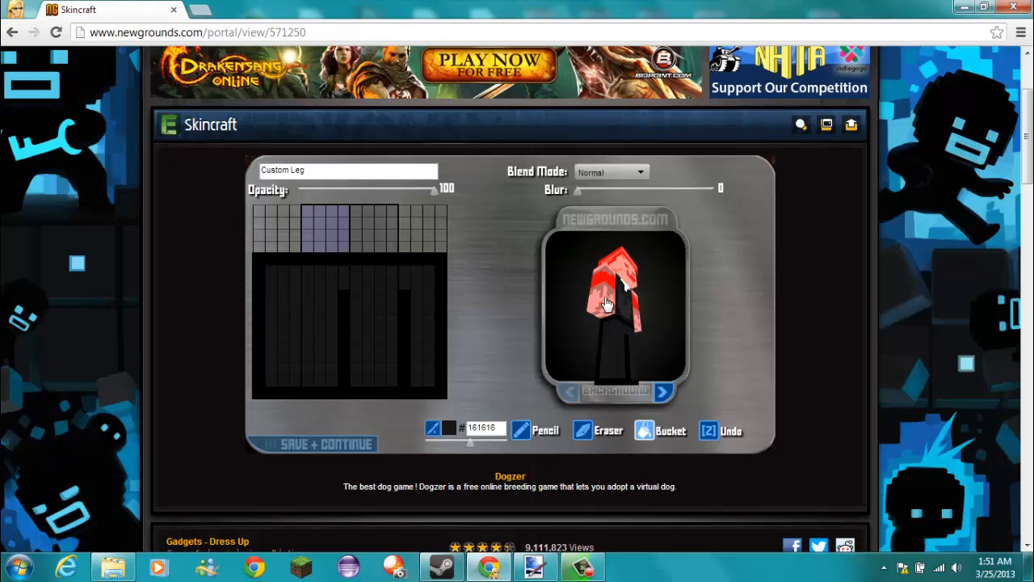
click(386, 224)
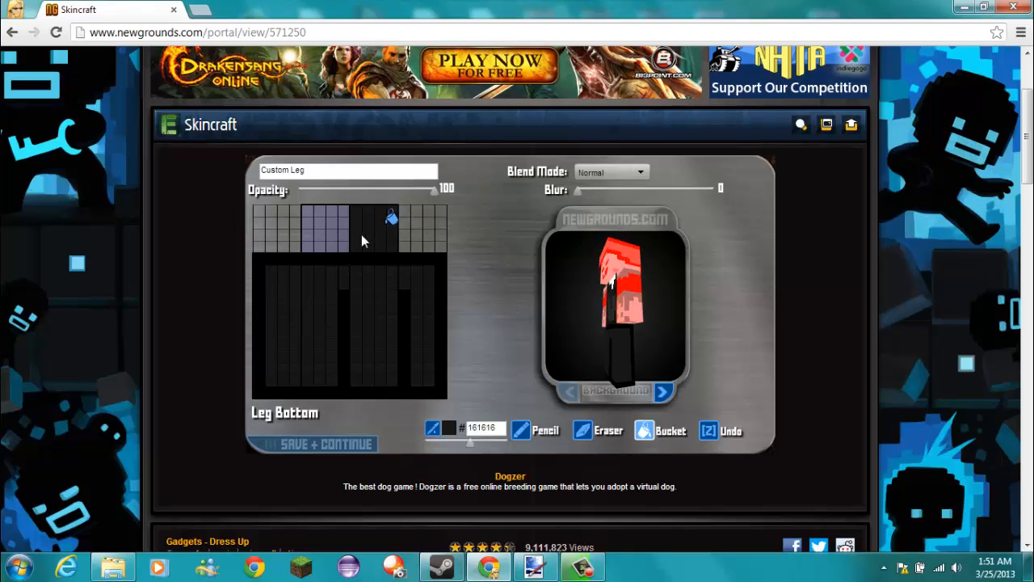
click(345, 225)
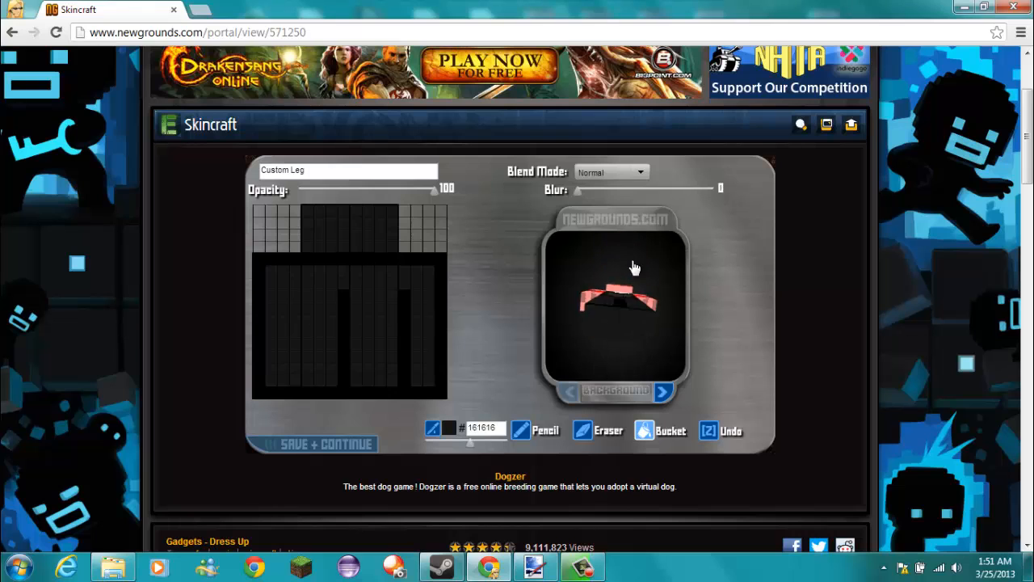
Step: Darken the colour to 000000 and pencil a stepped diagonal from the lower leg outside up across the front, extending the front's inner line to the border
click(465, 443)
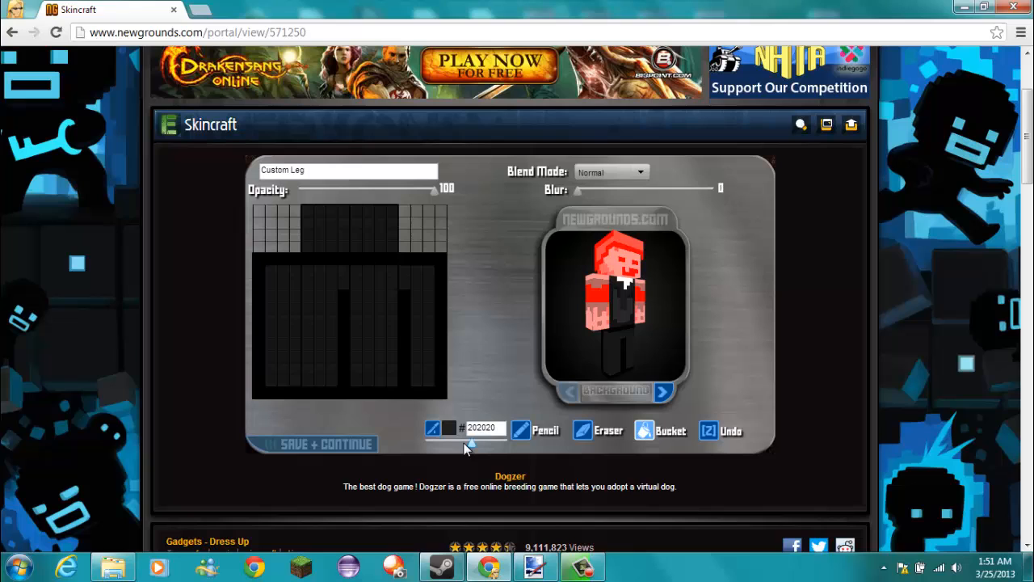
click(521, 434)
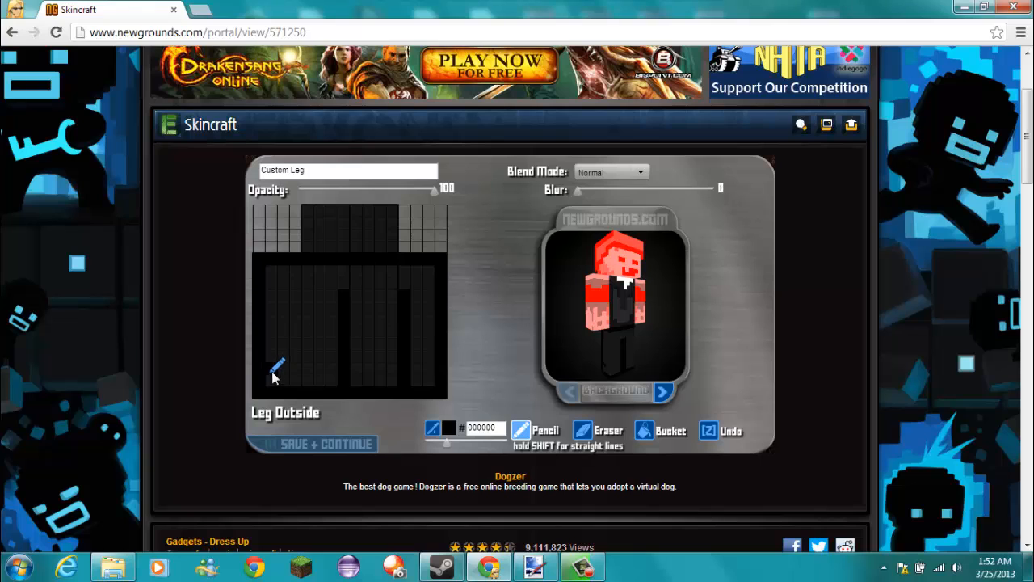
drag(282, 361, 314, 325)
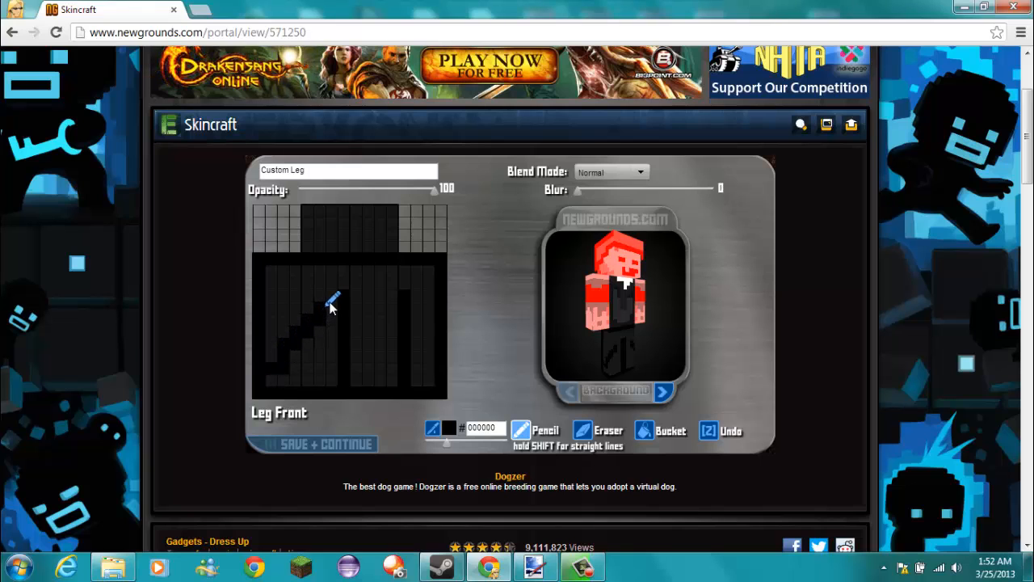
drag(598, 292, 585, 304)
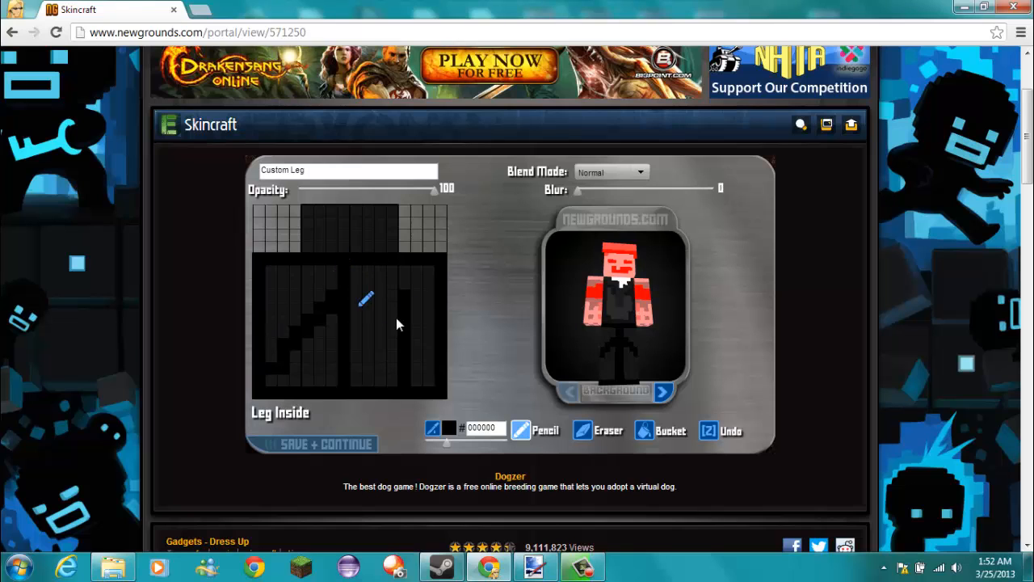
Step: Erase the upper part of the black inner line on the leg back and fill the gap with sampled 161616
drag(651, 335, 556, 327)
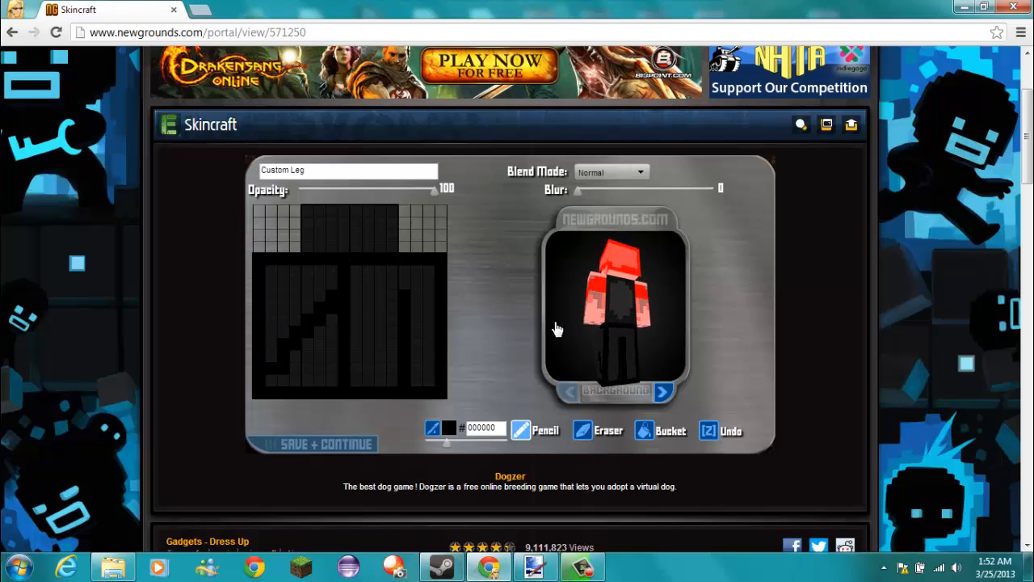
click(576, 437)
drag(413, 293, 406, 347)
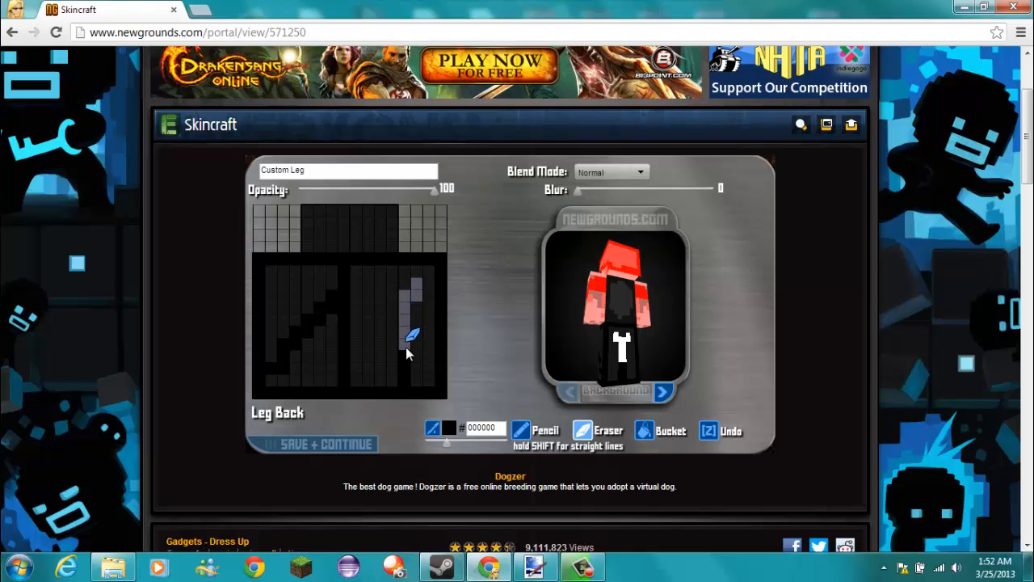
click(435, 436)
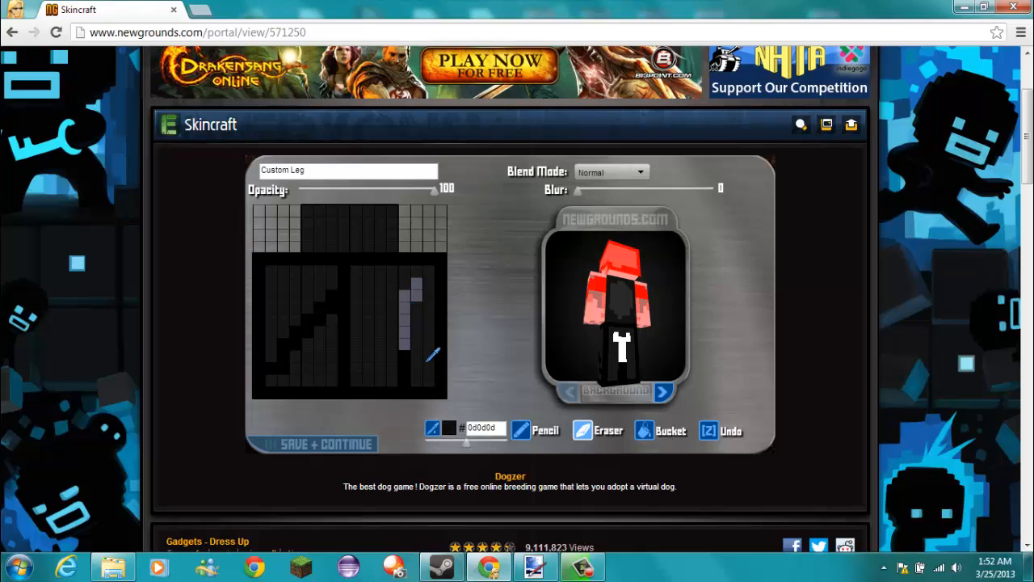
click(421, 287)
drag(619, 329, 579, 357)
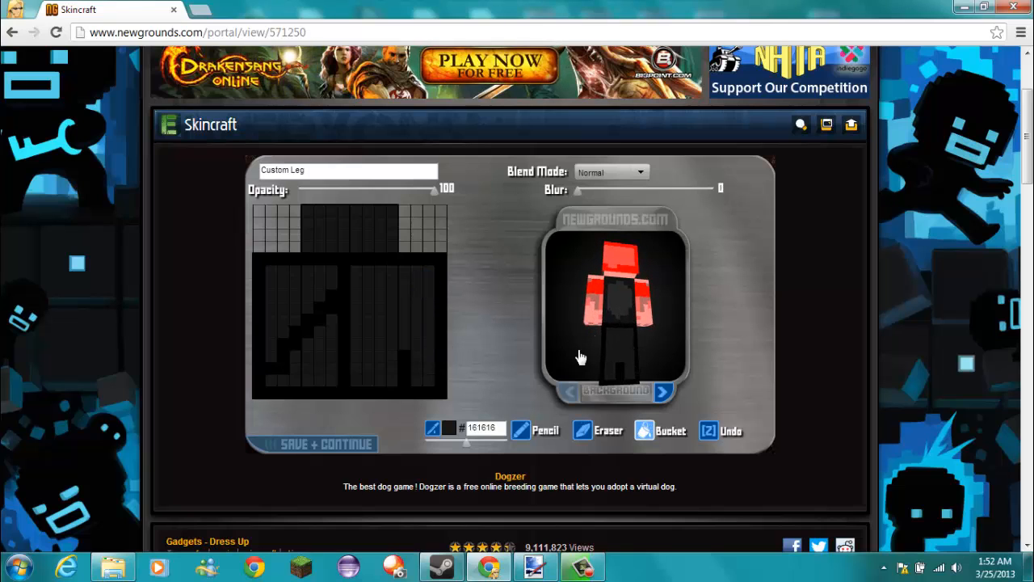
click(521, 430)
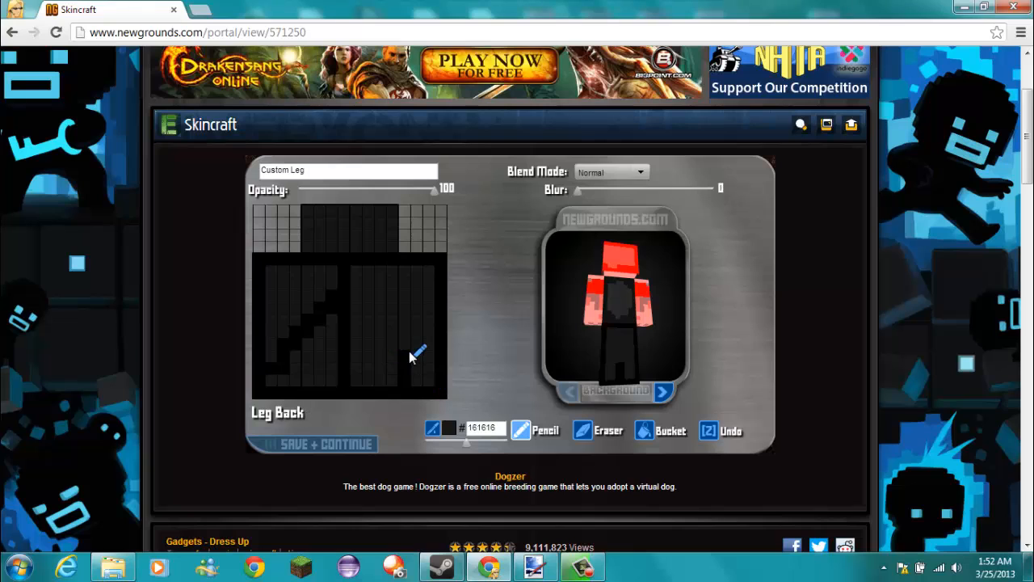
drag(403, 346, 442, 327)
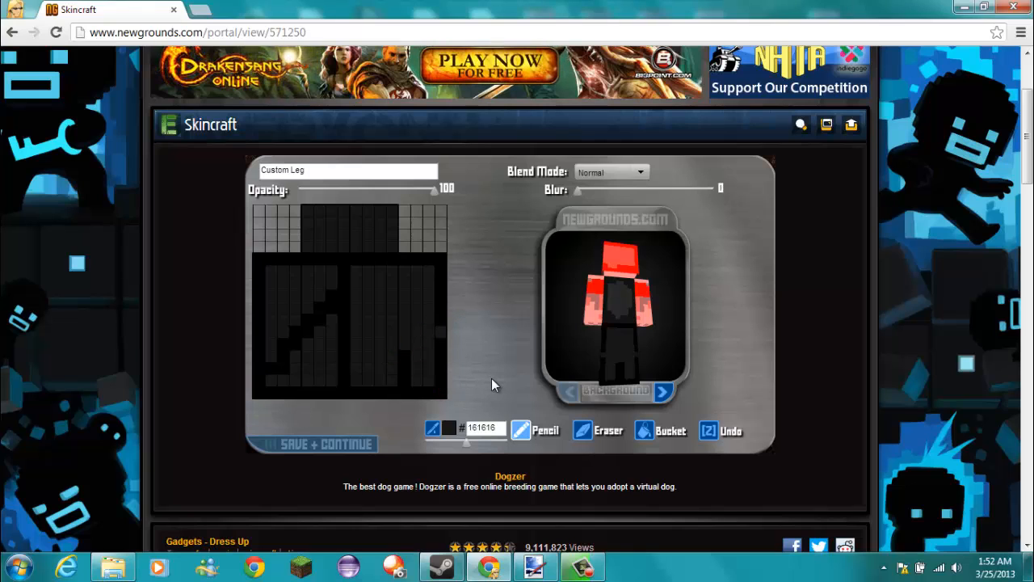
key(z)
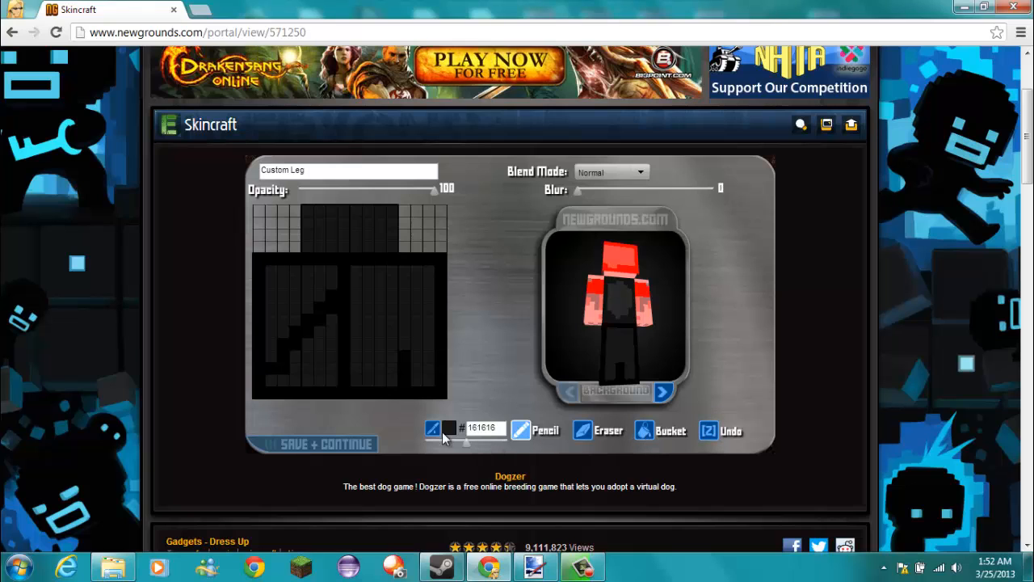
click(444, 384)
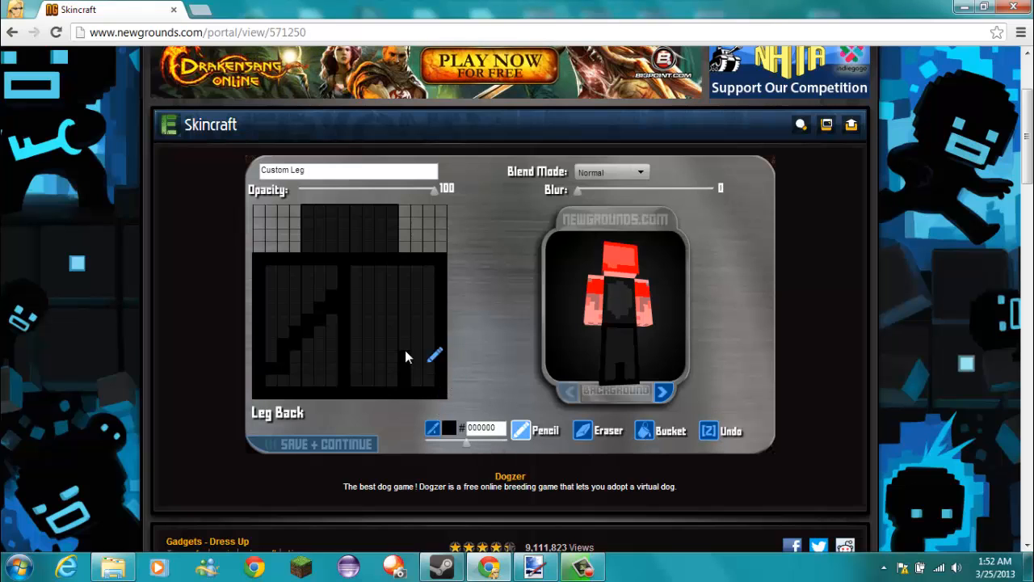
drag(408, 347, 427, 333)
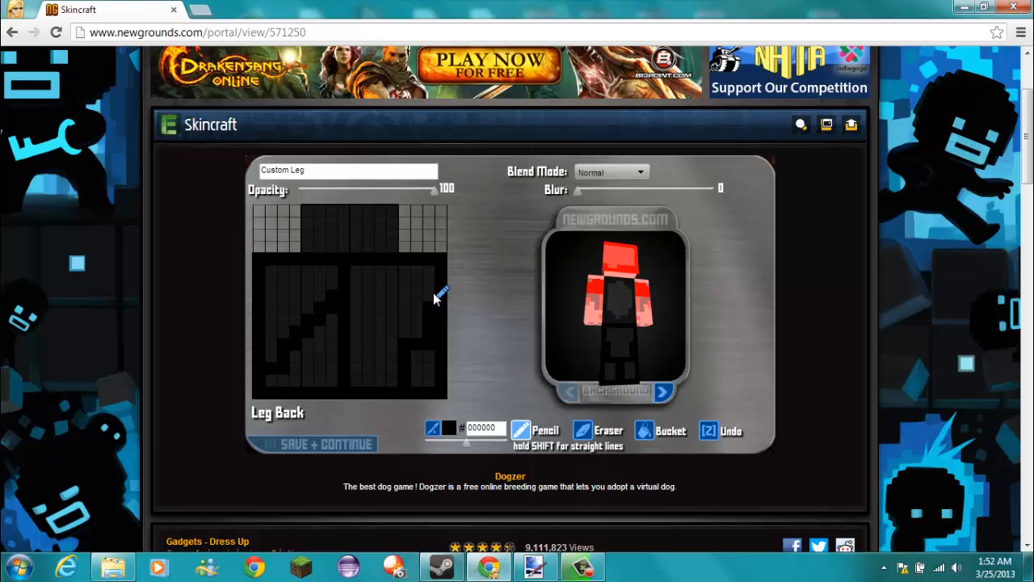
drag(434, 294, 431, 281)
Step: Pencil a stepped black diagonal across the leg back, descending from the inner edge to the outer edge, and save the leg layer
mouse_move(607, 305)
mouse_down()
mouse_move(639, 291)
mouse_move(508, 312)
mouse_move(554, 318)
mouse_up()
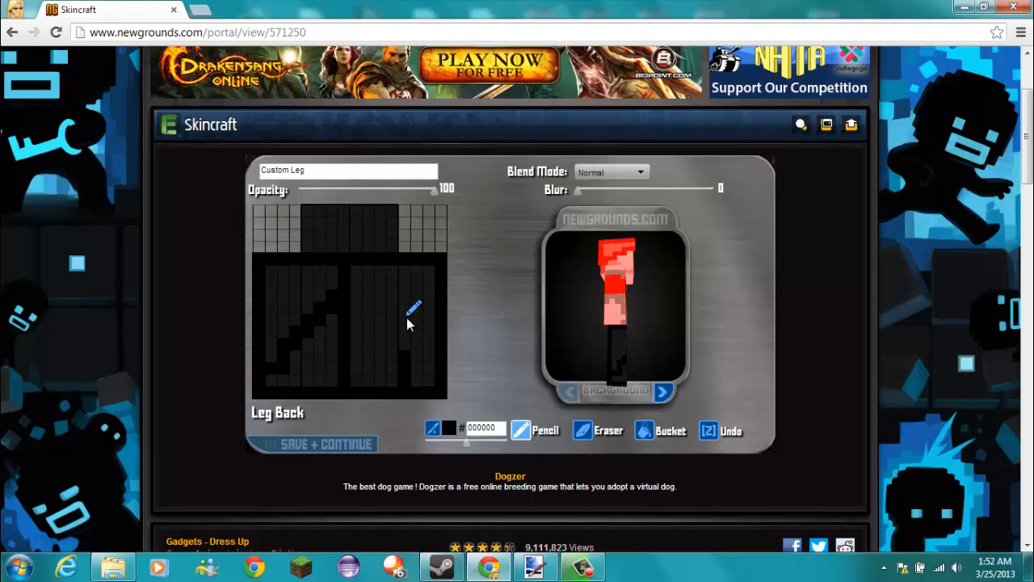
drag(602, 341, 645, 344)
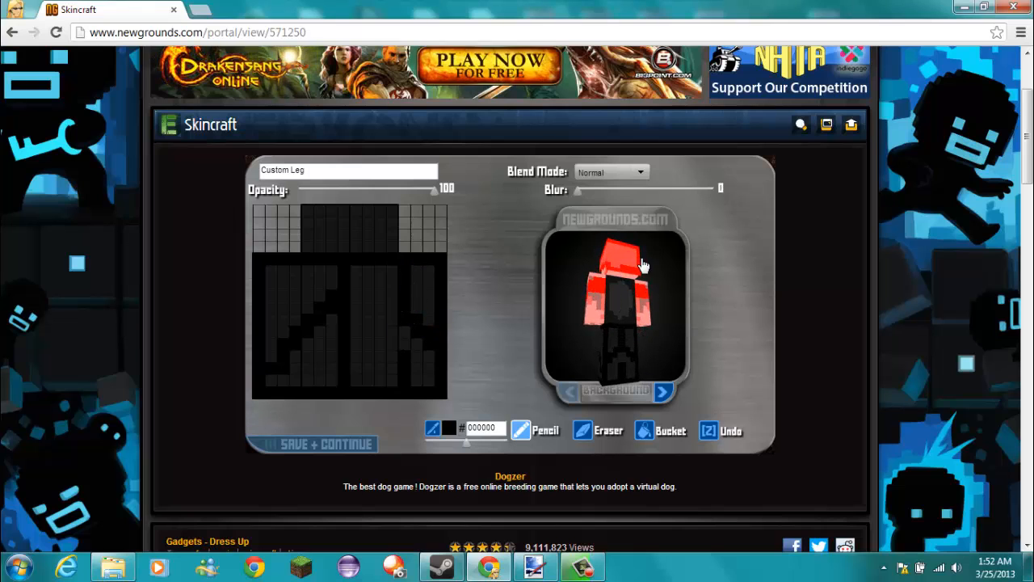
drag(643, 266, 697, 287)
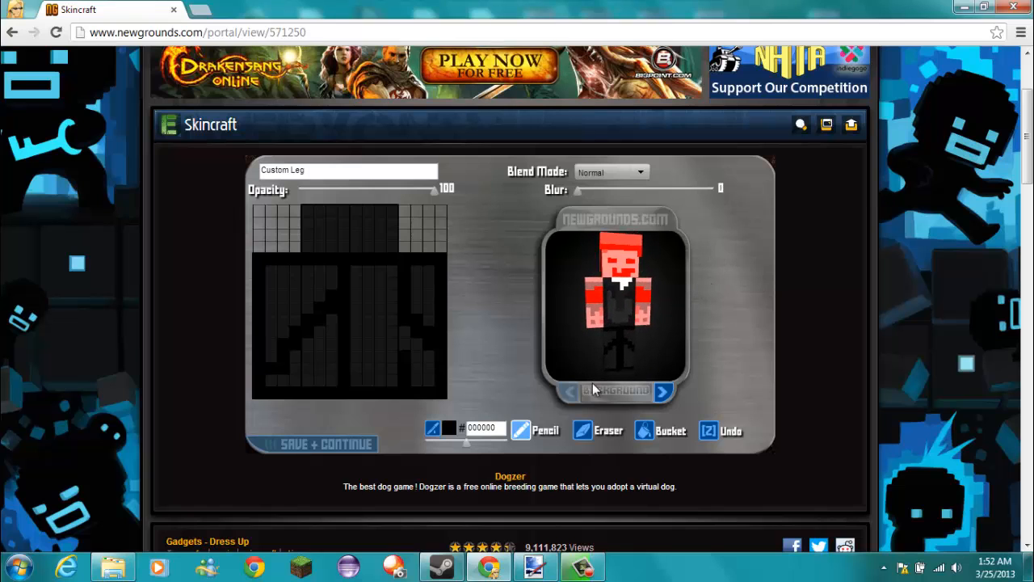
click(356, 447)
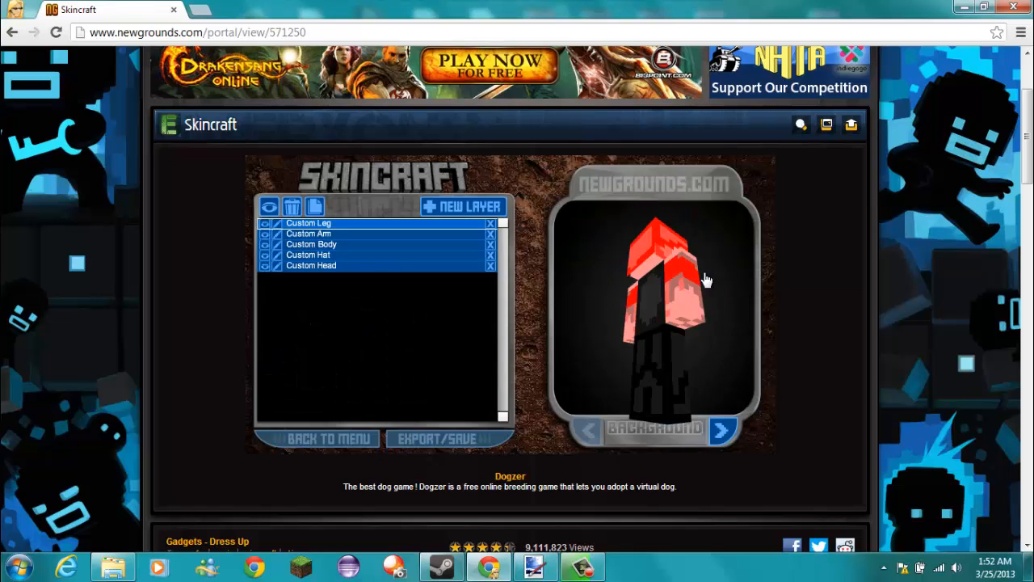
Step: Add a new custom layer that targets all parts of the skin
click(462, 207)
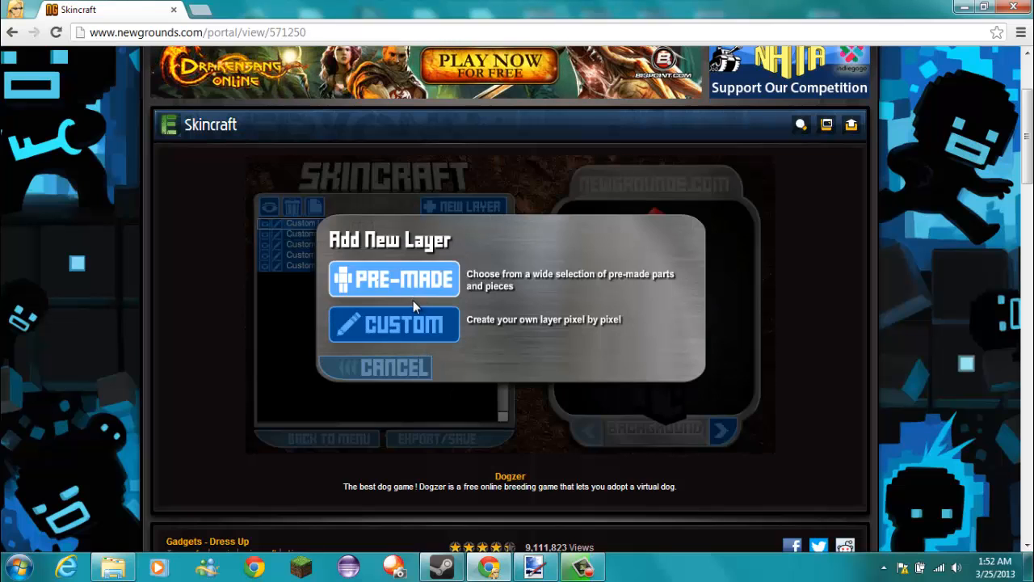
click(452, 326)
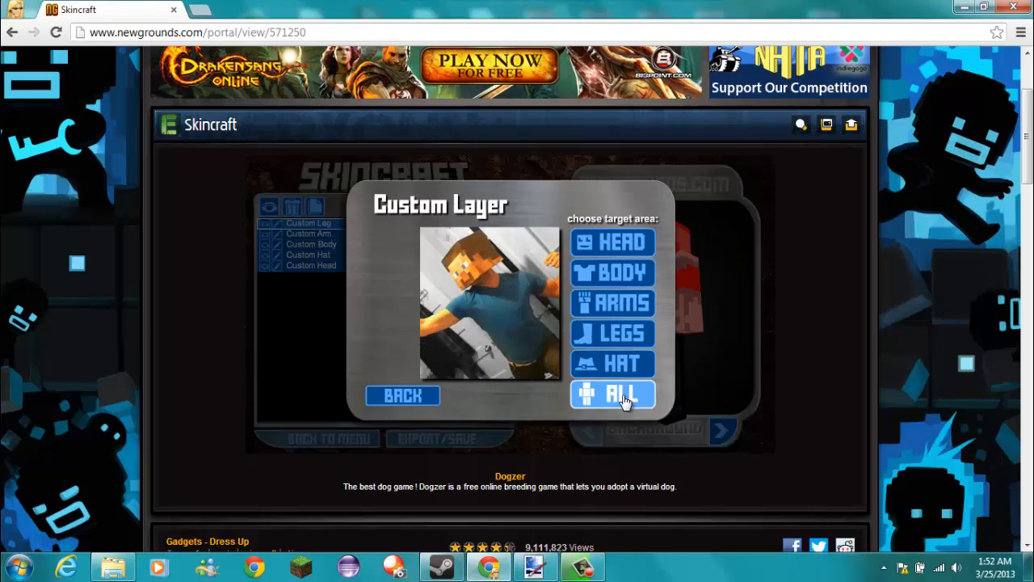
click(622, 393)
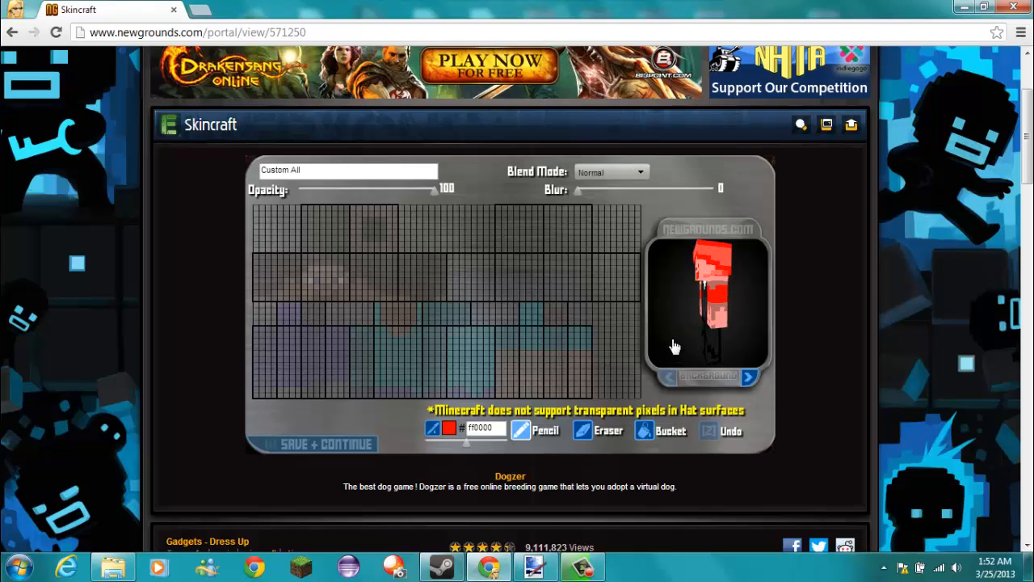
Step: Pencil ff0000 marks across the lower face area, undo the last strokes and save the layer
drag(341, 276, 380, 279)
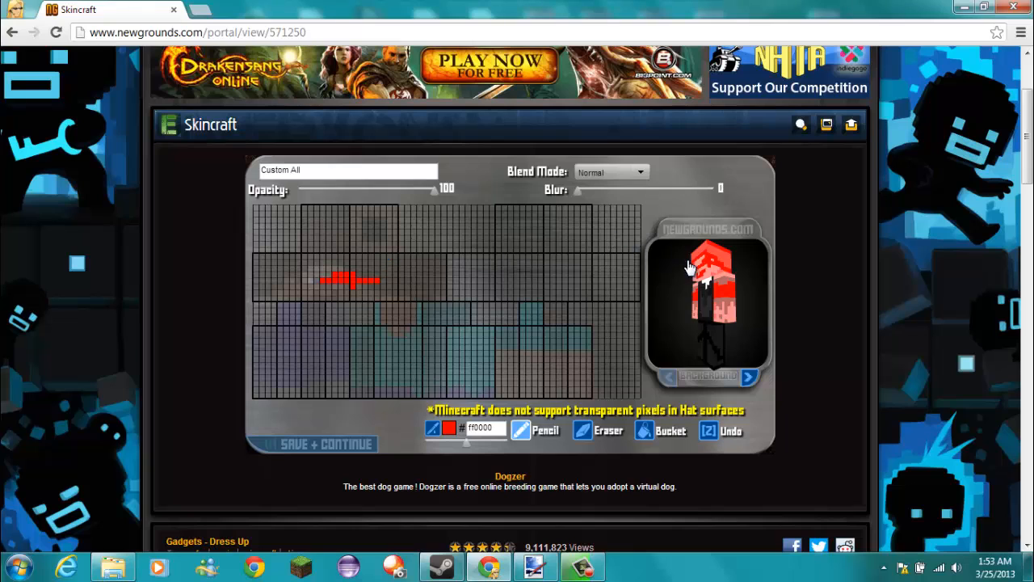
drag(728, 269, 703, 272)
key(ctrl+z)
key(ctrl+z)
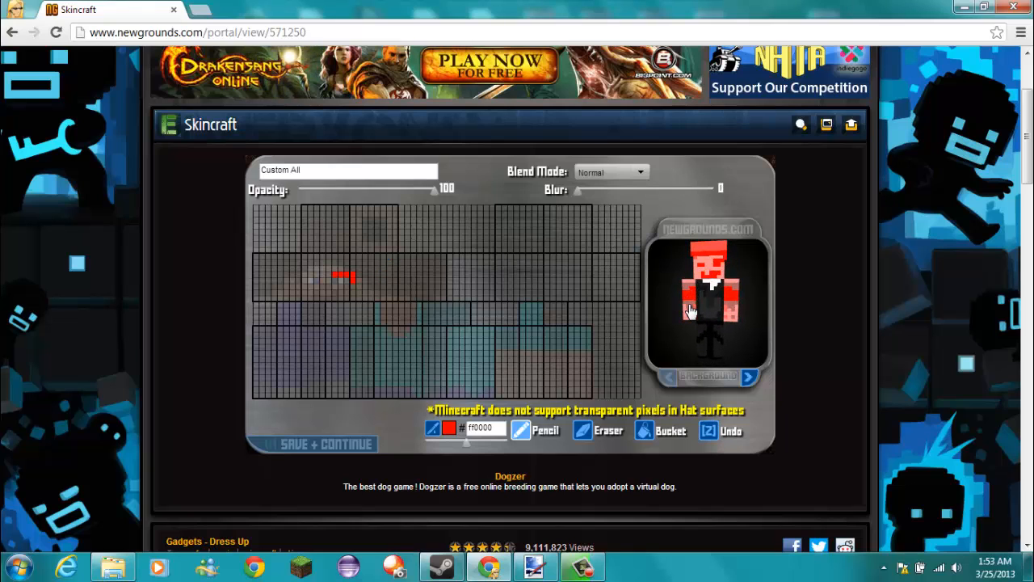
click(331, 445)
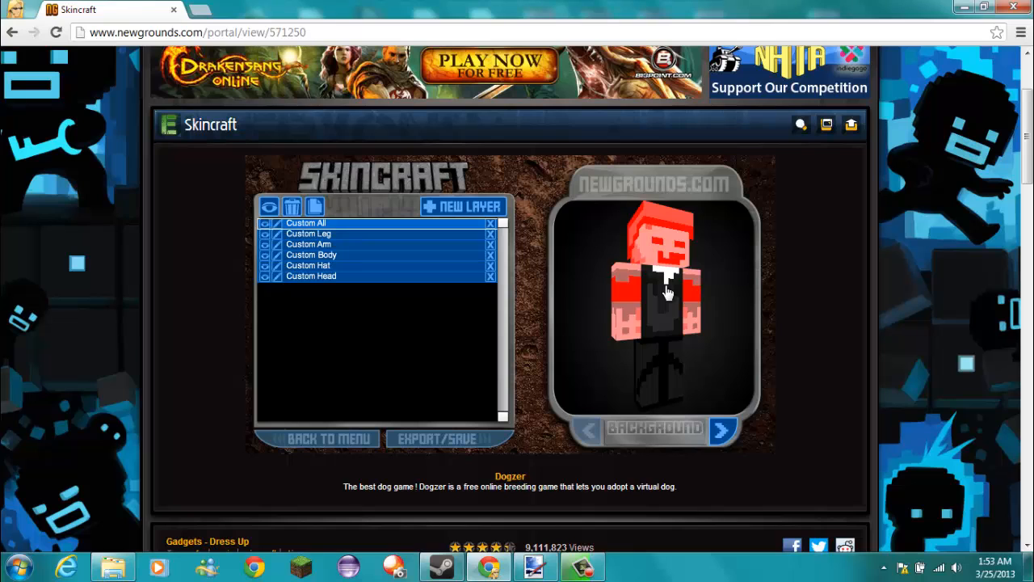
Step: On the arm layer, darken the colour to a40000 and pencil a dark border around the red band on every arm side
click(319, 243)
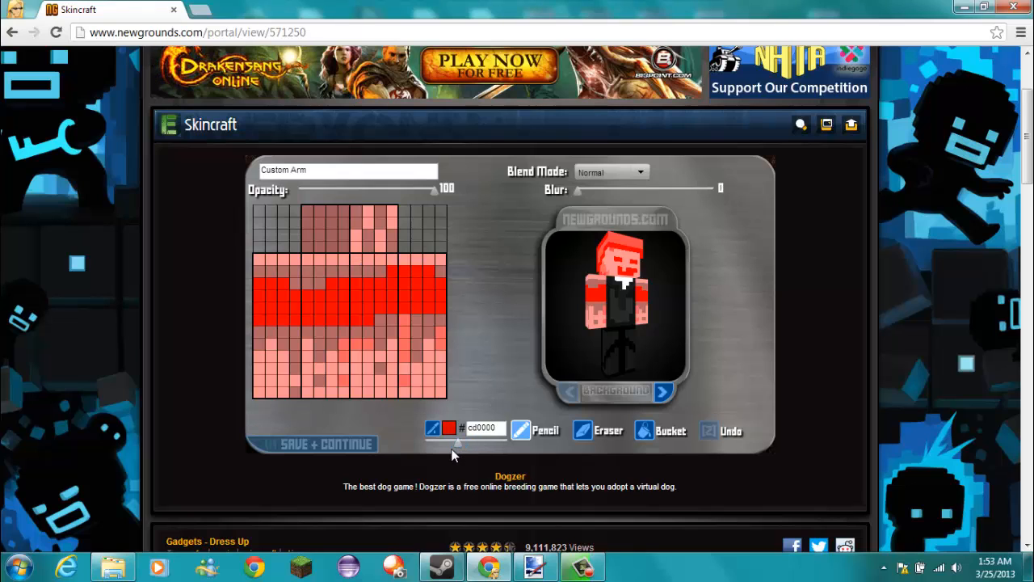
drag(457, 444, 451, 443)
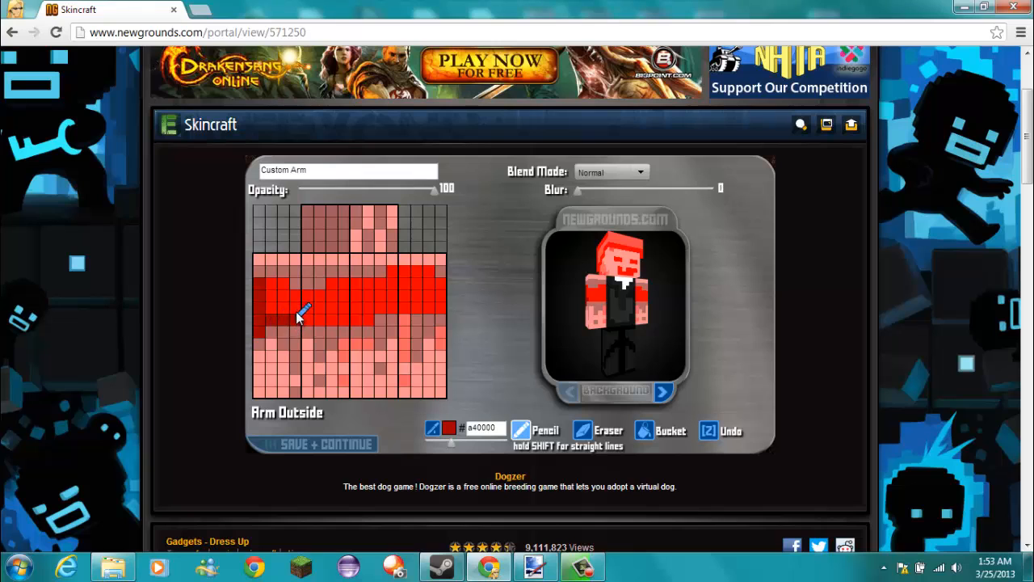
mouse_move(296, 311)
mouse_down()
mouse_move(278, 284)
mouse_move(305, 299)
mouse_move(349, 288)
mouse_move(347, 321)
mouse_move(309, 322)
mouse_move(310, 308)
mouse_move(361, 319)
mouse_move(393, 305)
mouse_up()
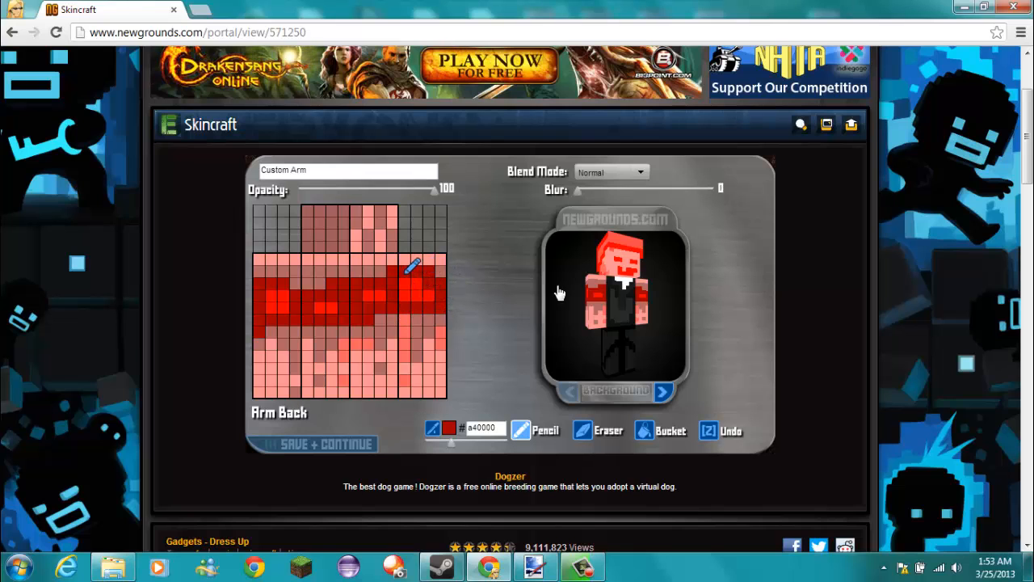
drag(602, 293, 743, 267)
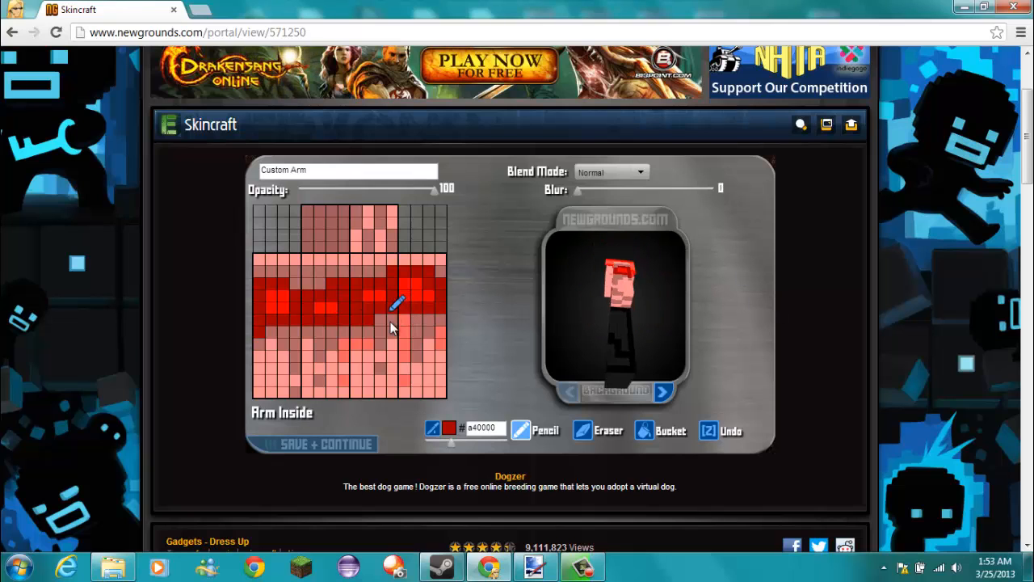
Step: Pencil a40000 drips running below the band on the arm's inside and front, and save the arm layer
drag(390, 322, 393, 346)
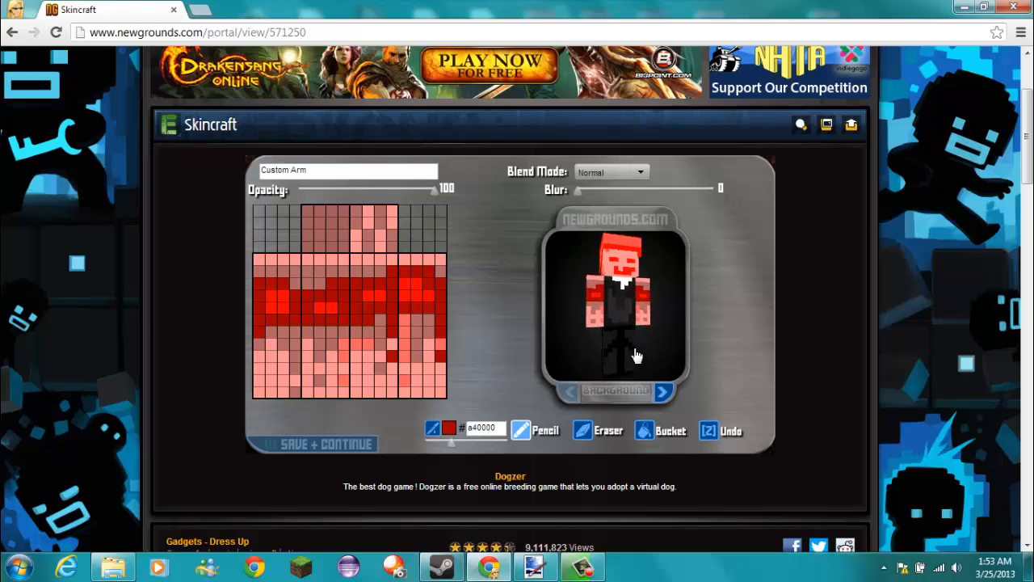
drag(332, 332, 330, 344)
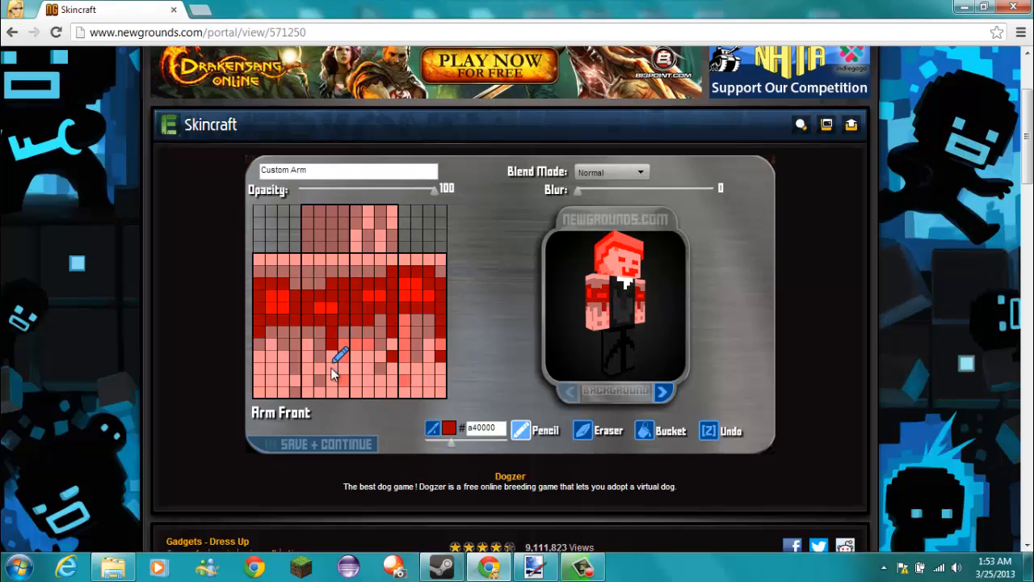
click(332, 368)
drag(597, 299, 569, 297)
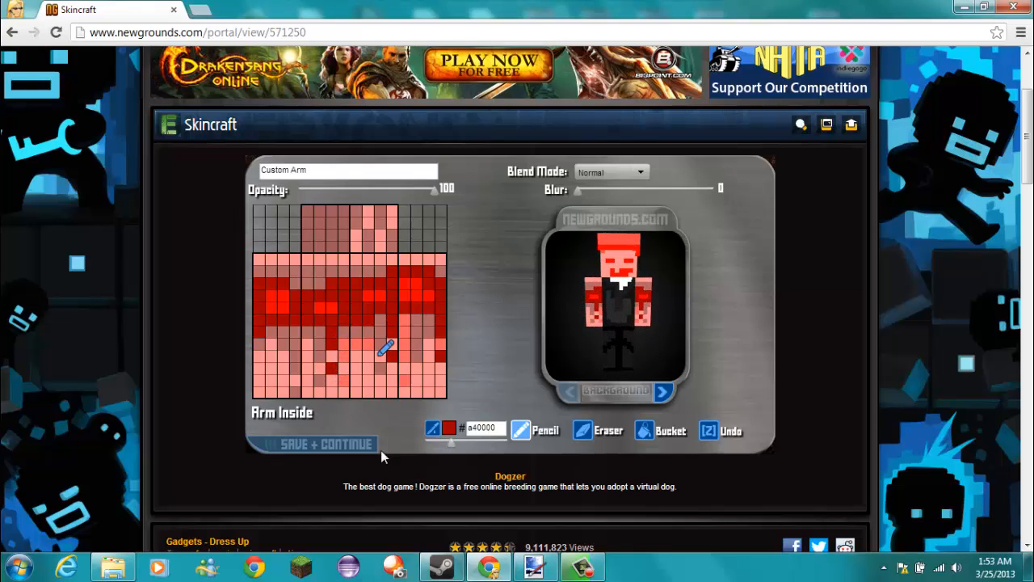
click(353, 445)
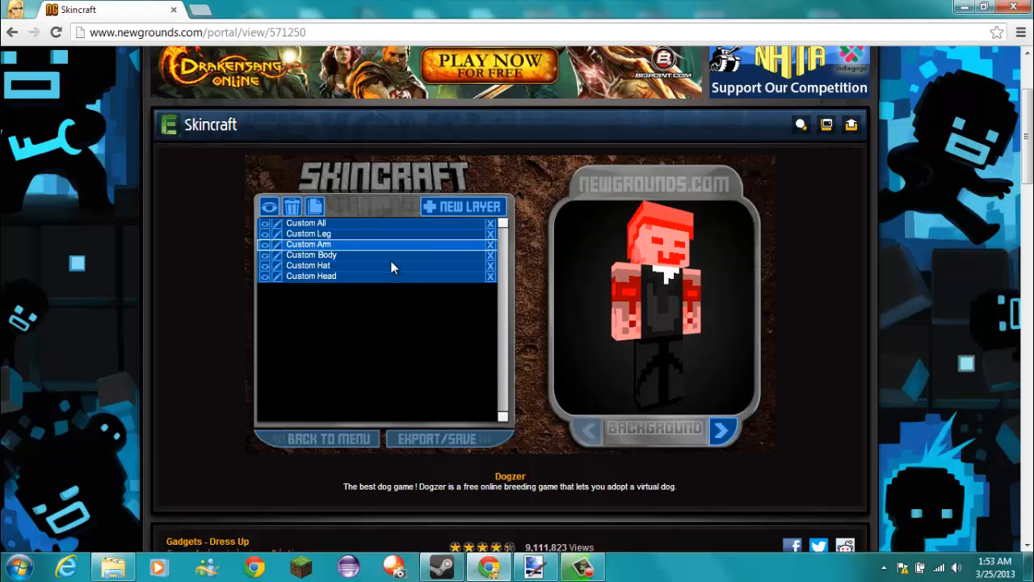
Step: On the head layer, darken the eyes with c80000 and pencil sampled ff6363 under one eye and beside the mouth
double_click(339, 274)
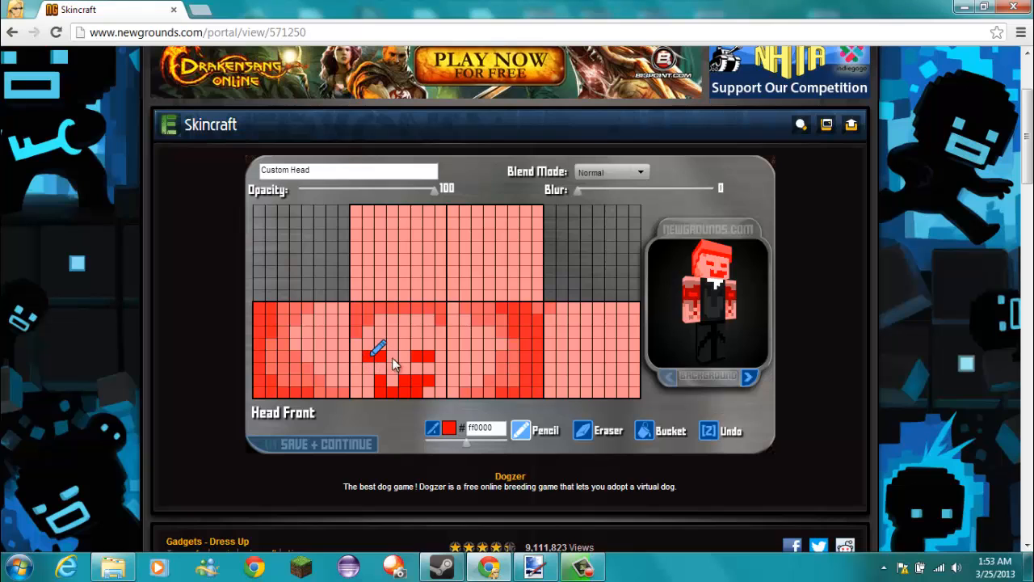
drag(467, 443, 452, 441)
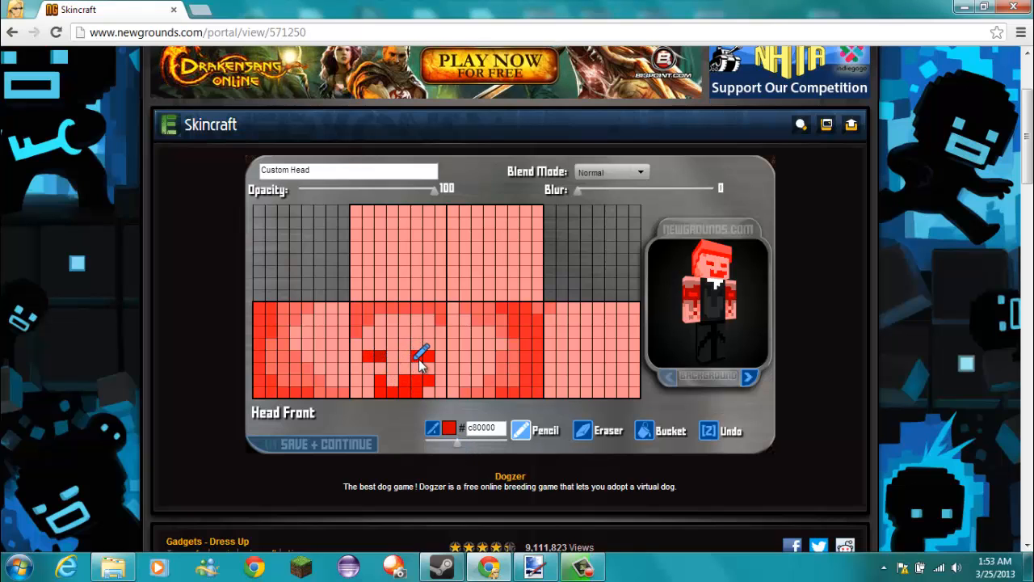
click(432, 428)
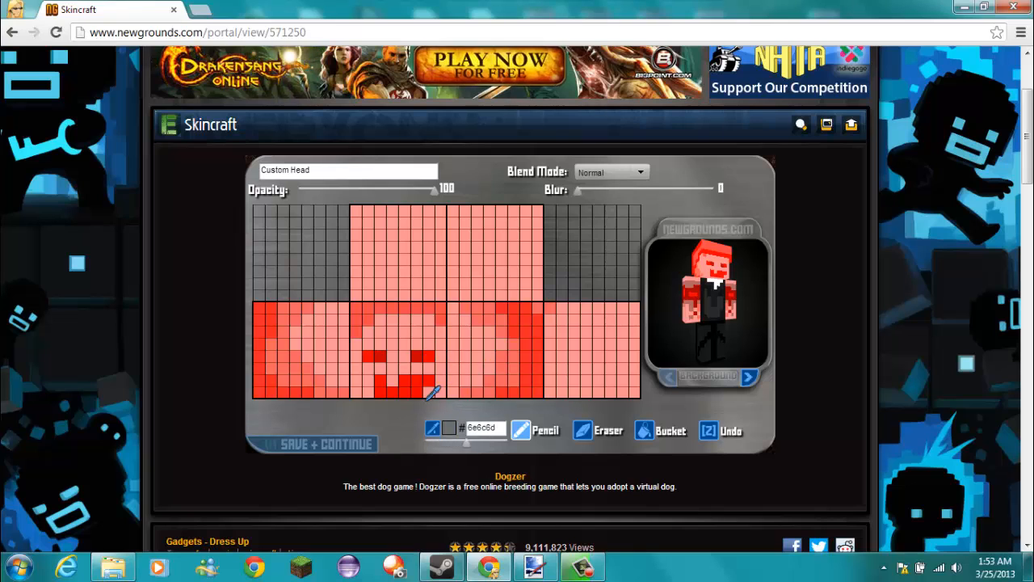
click(306, 370)
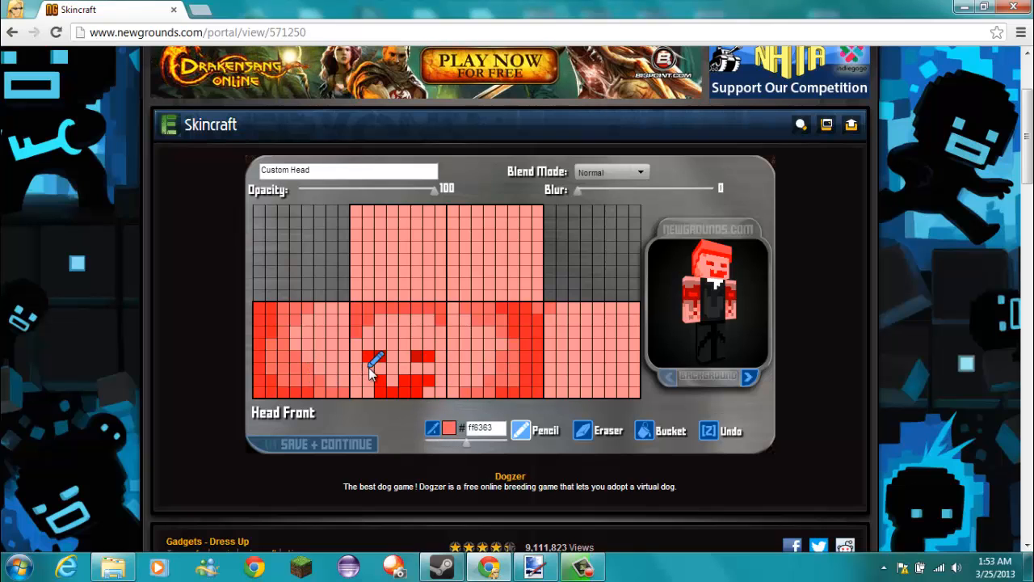
drag(368, 367, 389, 374)
click(371, 392)
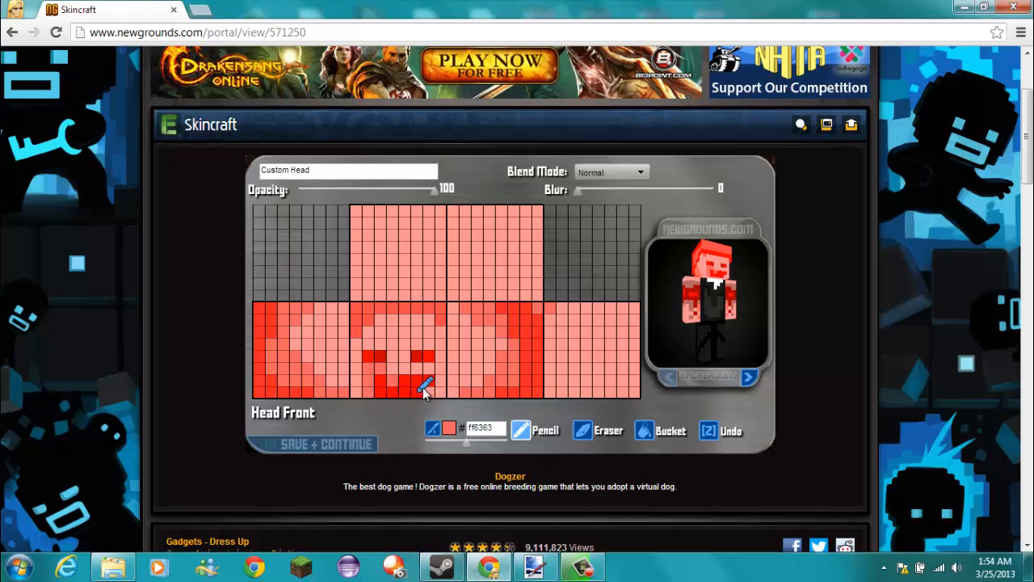
Step: Add ff6363 shading around the mouth and along the back and one side of the head top, and save the head layer
click(426, 388)
click(440, 390)
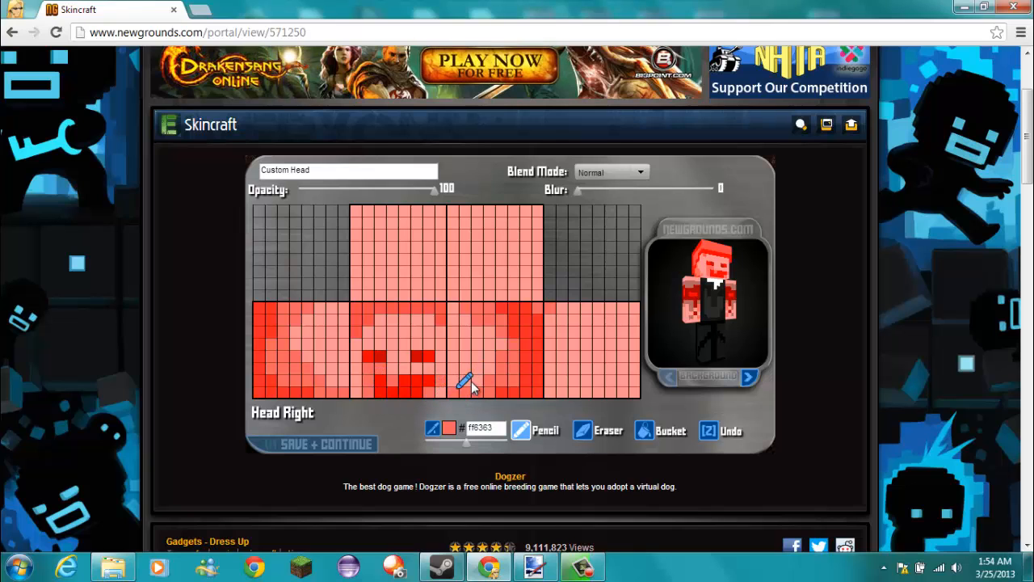
click(473, 385)
click(436, 324)
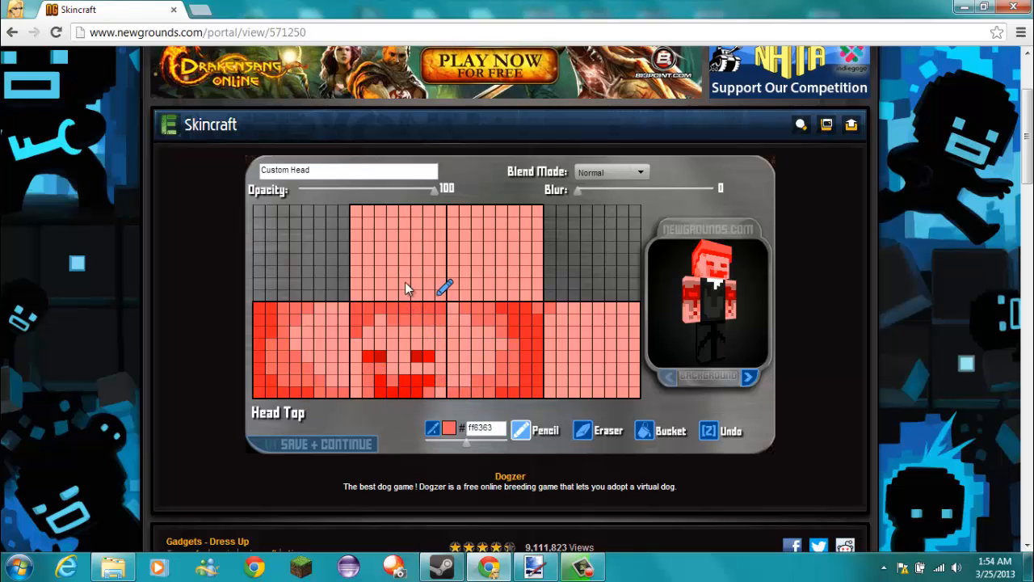
mouse_move(406, 286)
mouse_down()
mouse_move(407, 222)
mouse_move(363, 269)
mouse_up()
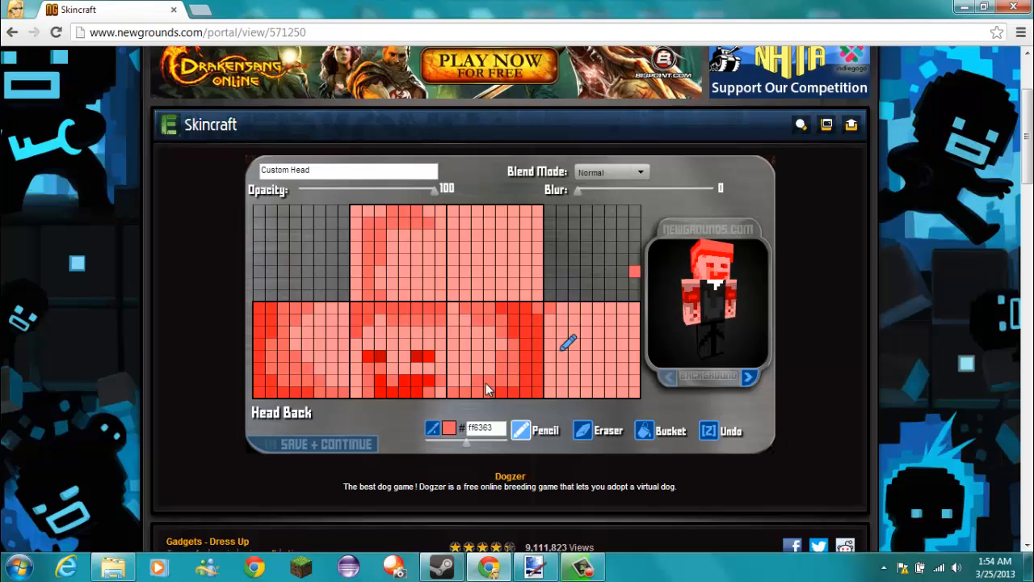
click(355, 446)
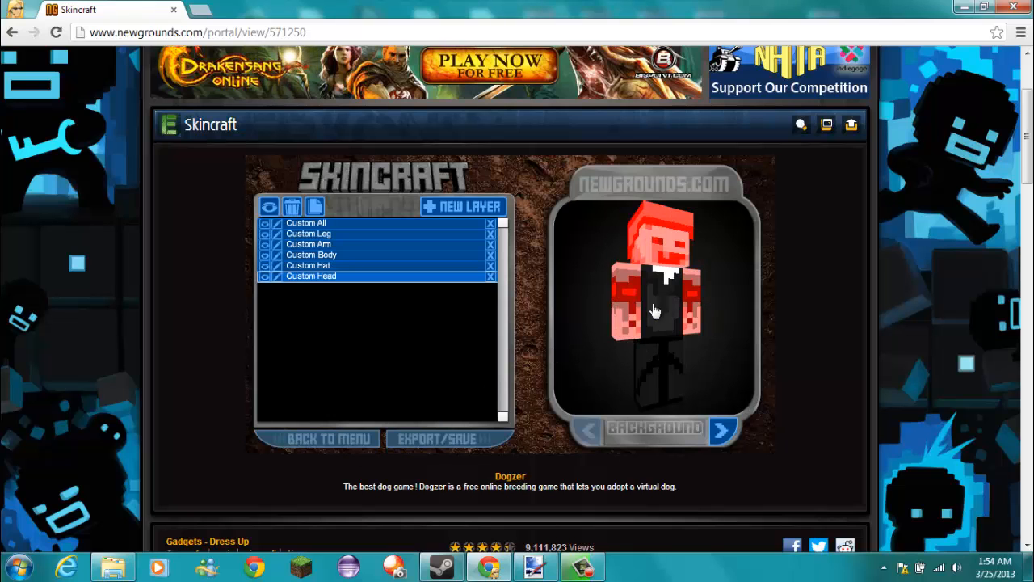
Step: Start exporting the finished skin as a PNG image
click(443, 439)
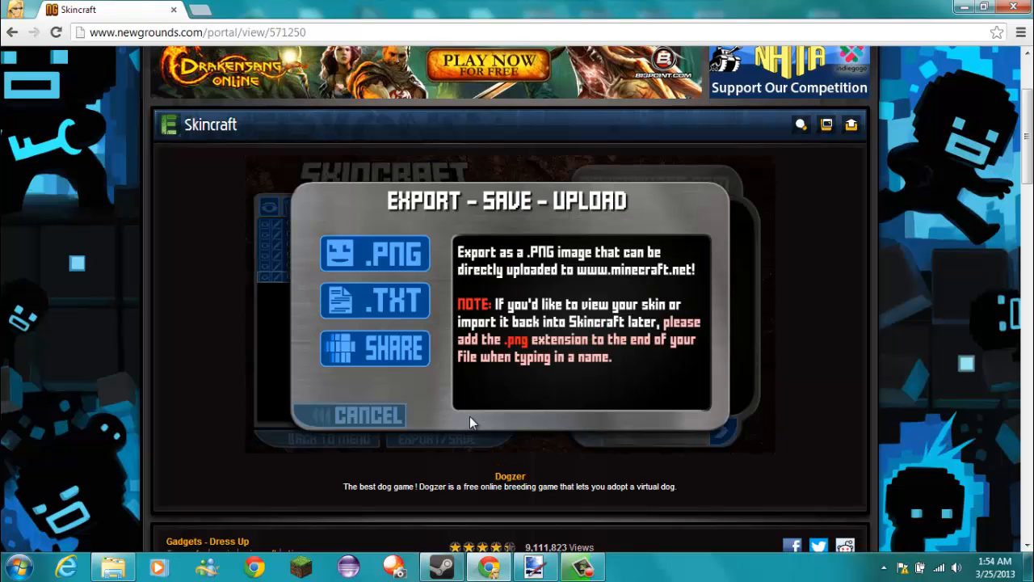
click(352, 255)
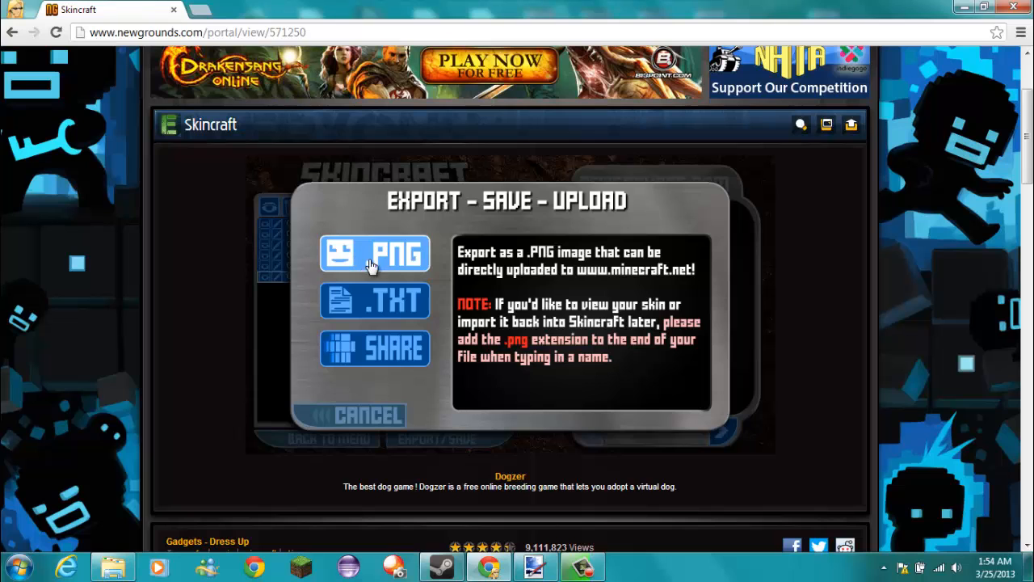
click(398, 324)
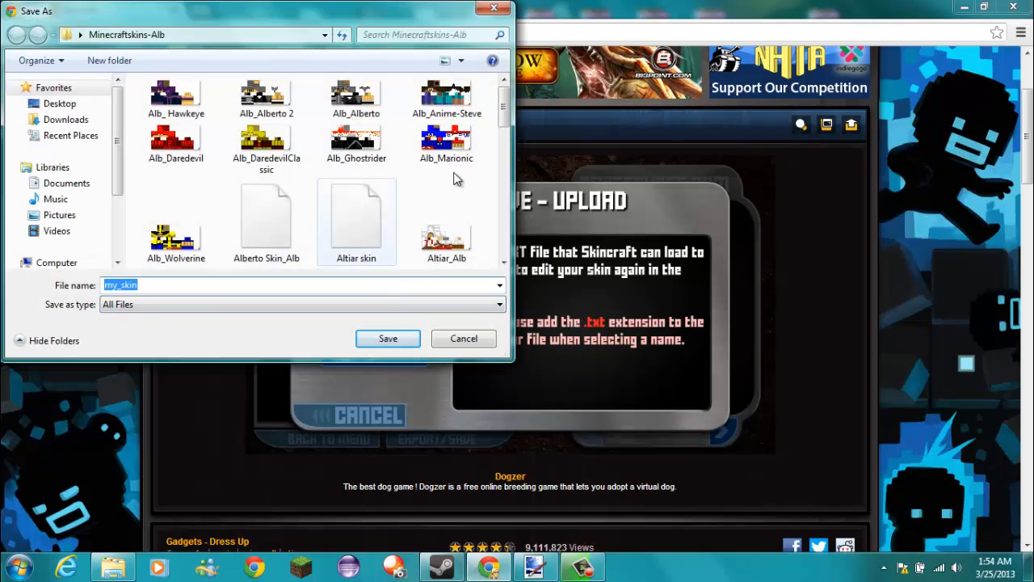
Step: Look through the existing skin files in the Minecraftskins-Alb folder to check how they are named
scroll(363, 184, down, 2)
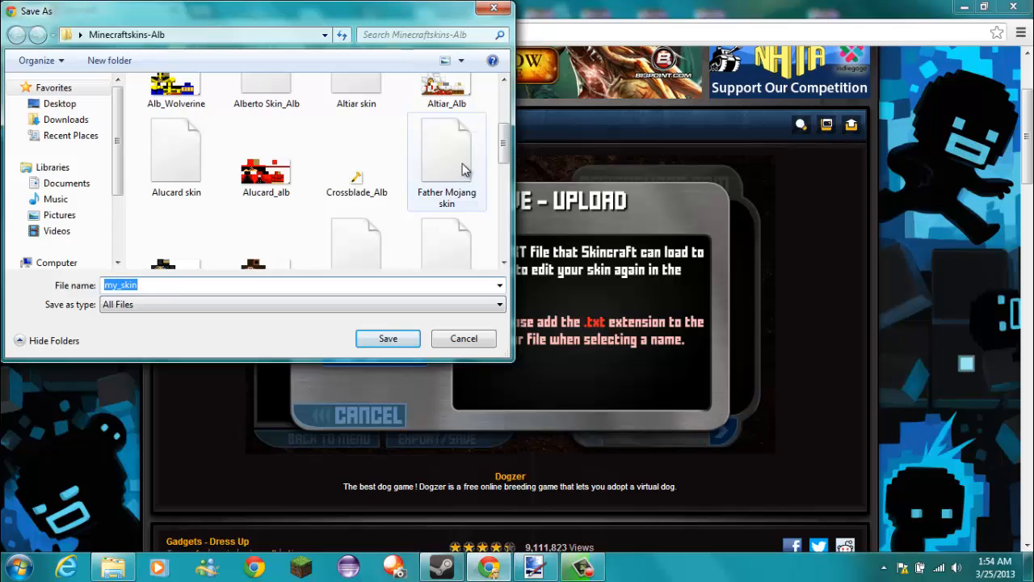
click(447, 182)
scroll(447, 232, down, 1)
click(447, 232)
click(356, 214)
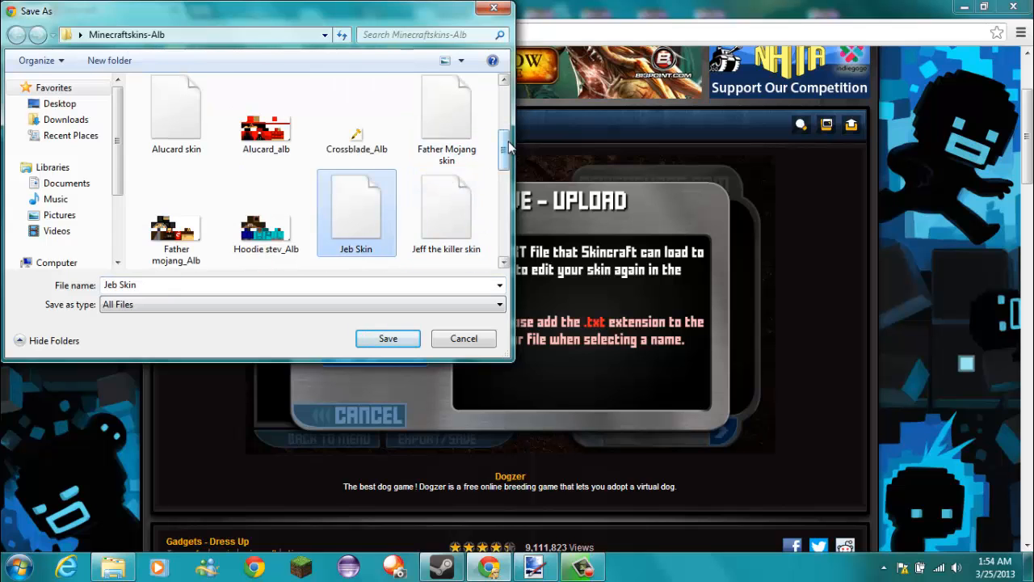
scroll(503, 146, down, 1)
scroll(502, 141, up, 3)
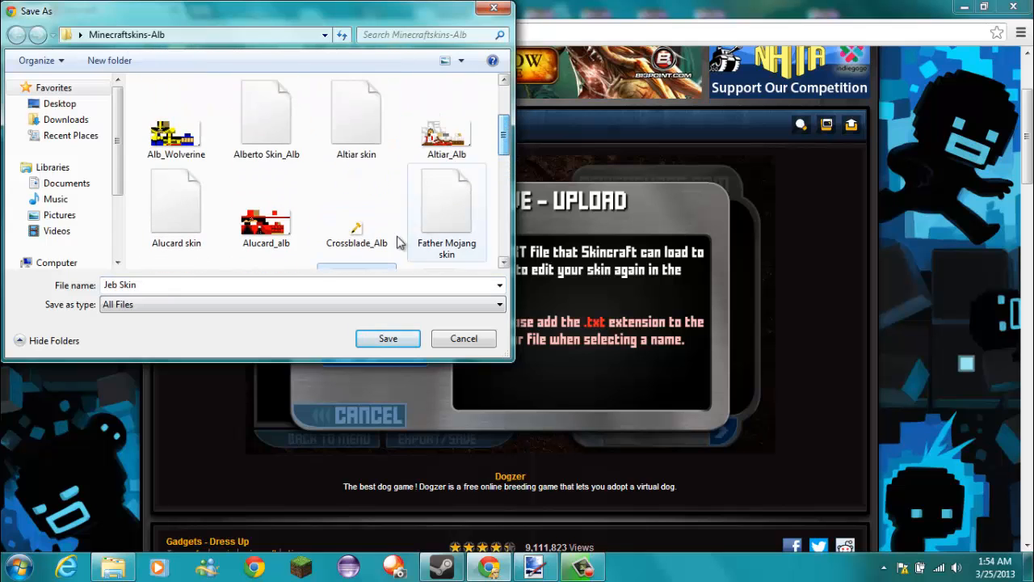
Step: Name the exported skin file FAIL_alb and save it in the Minecraftskins-Alb folder
click(399, 285)
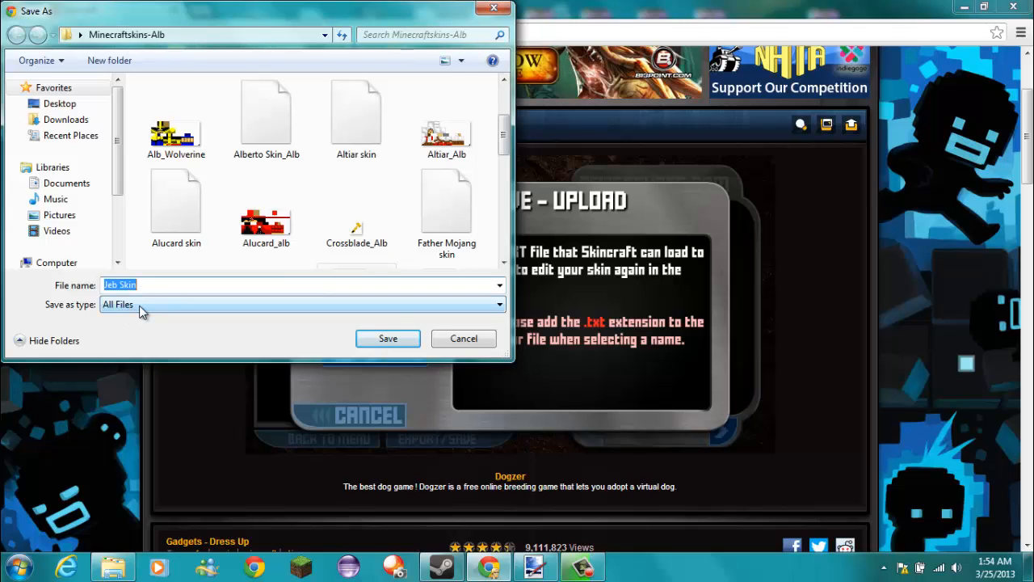
text(\)
key(BackSpace)
text(F)
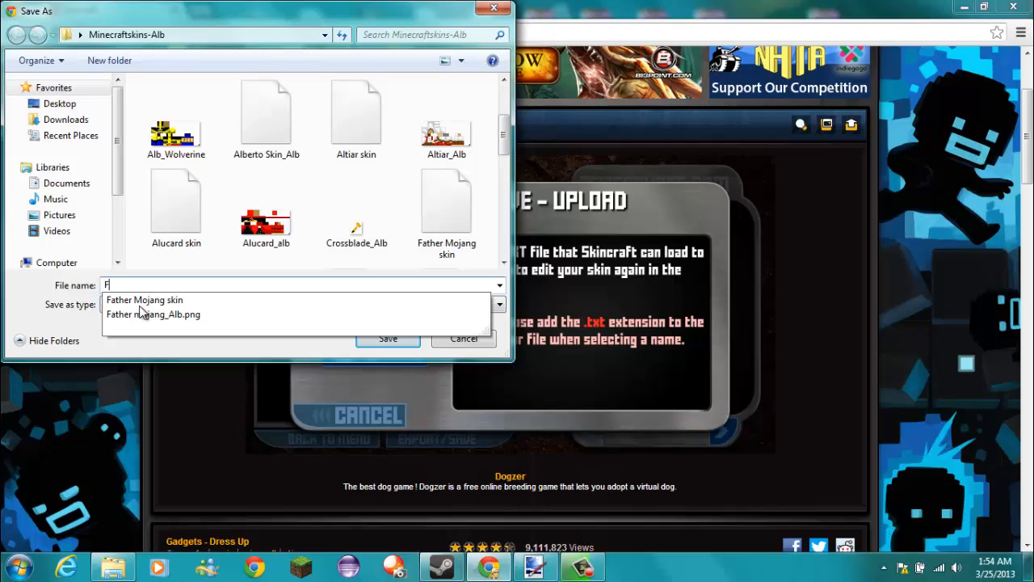
text(AIL)
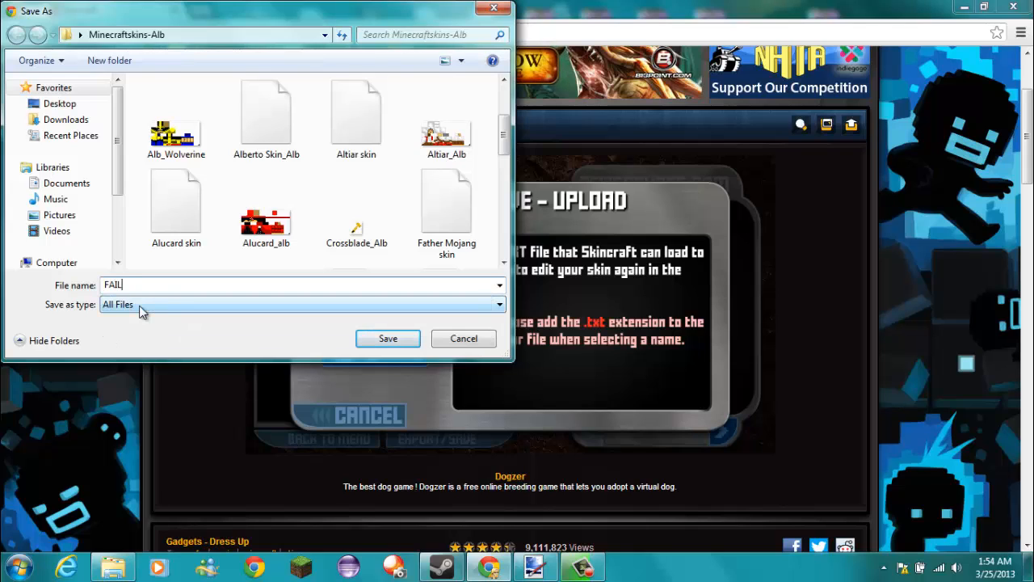
text(_alb)
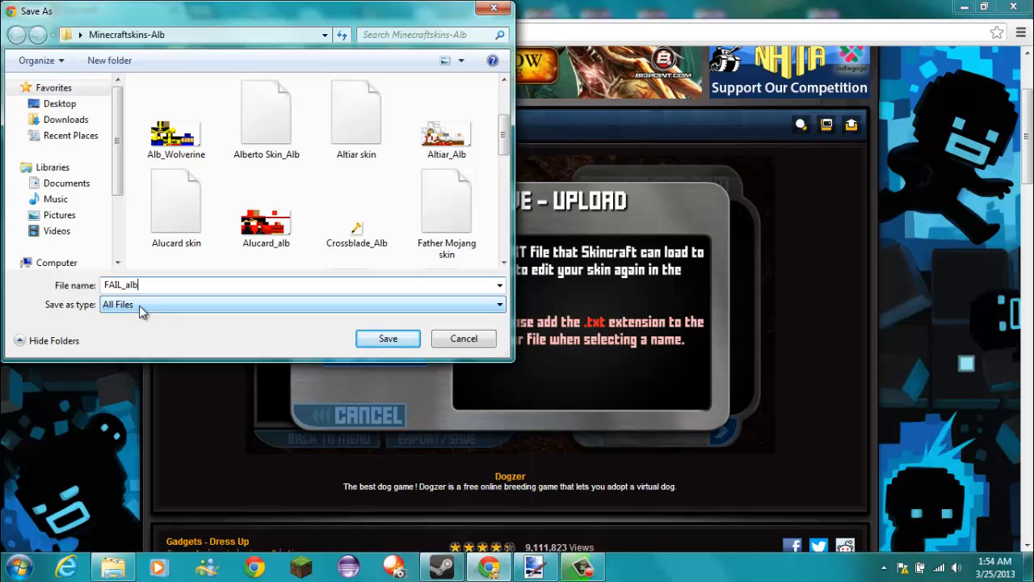
key(Return)
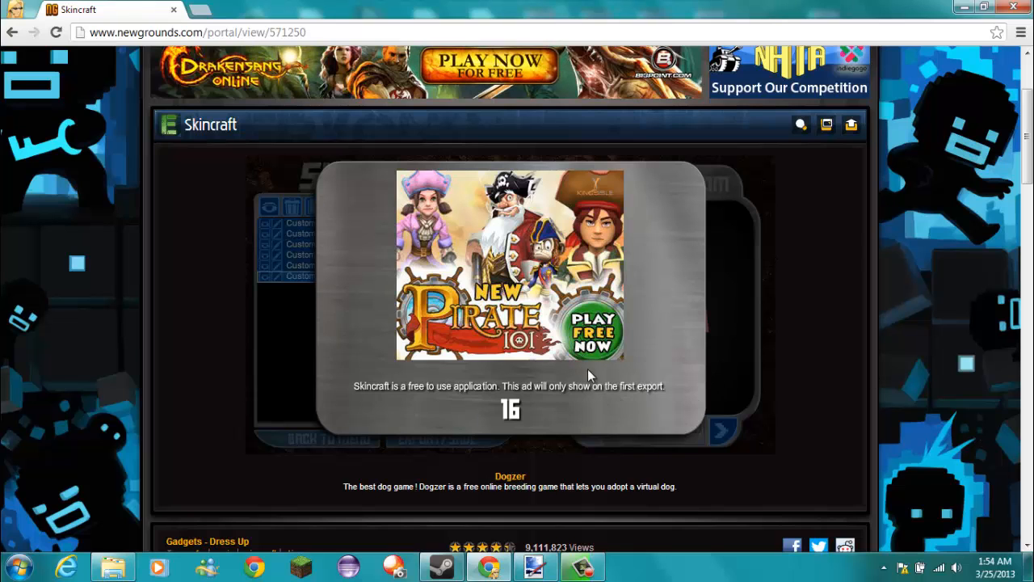
scroll(679, 339, down, 2)
scroll(725, 313, up, 1)
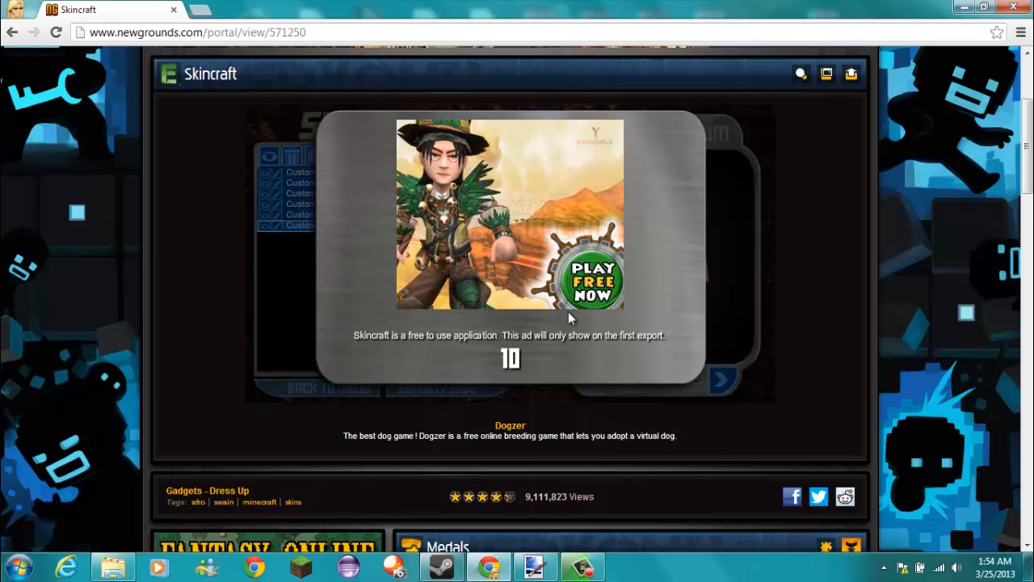
Step: Finish the skin export past the ad, continue without uploading to Minecraft.net, and turn the preview model to face forward
scroll(806, 266, down, 2)
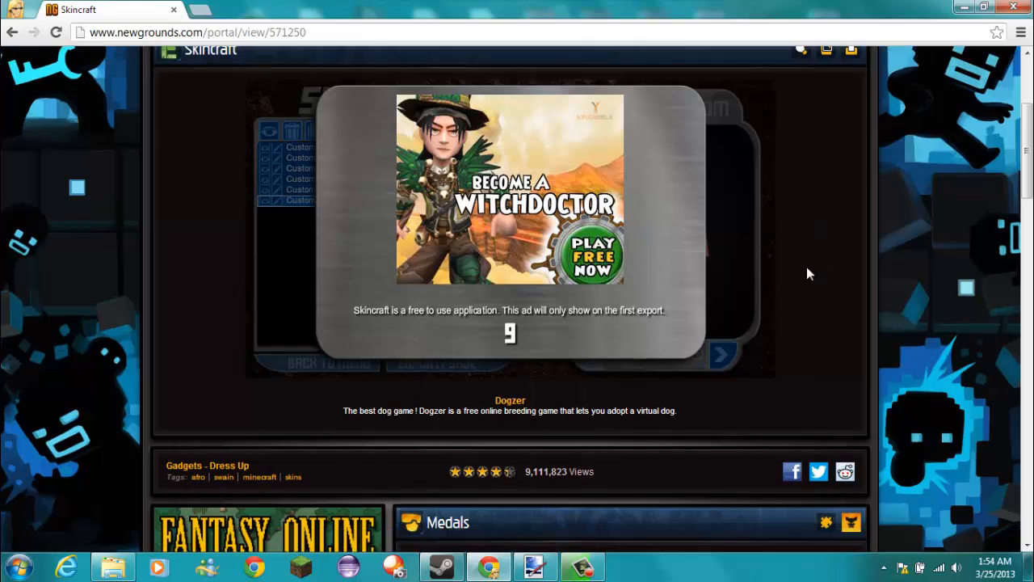
scroll(826, 184, up, 2)
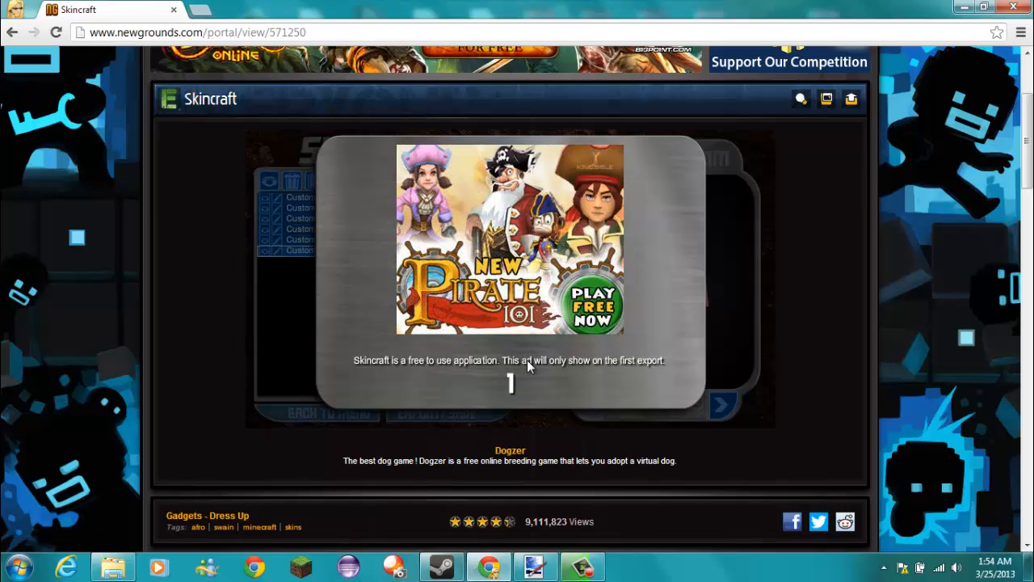
click(543, 384)
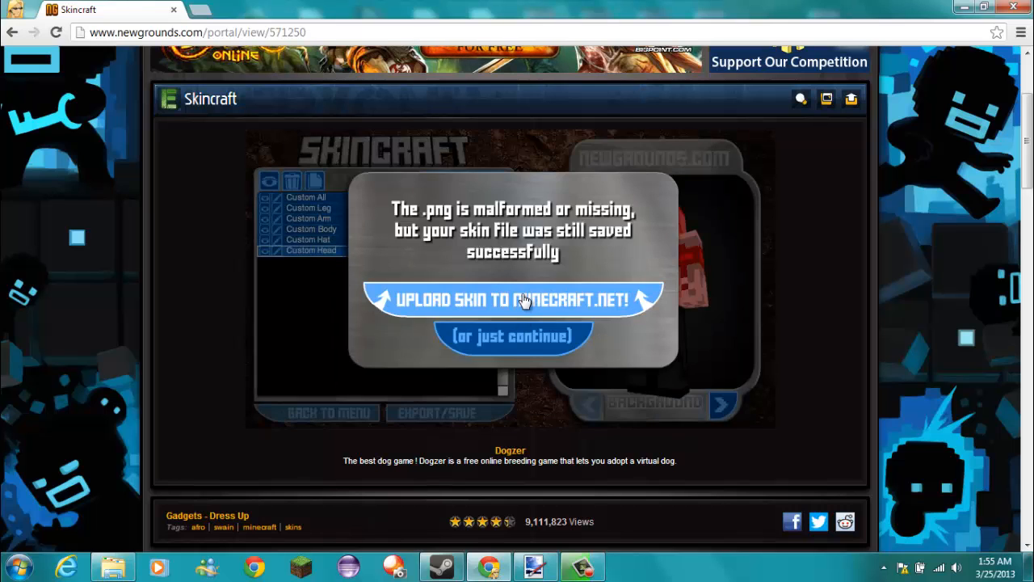
click(527, 344)
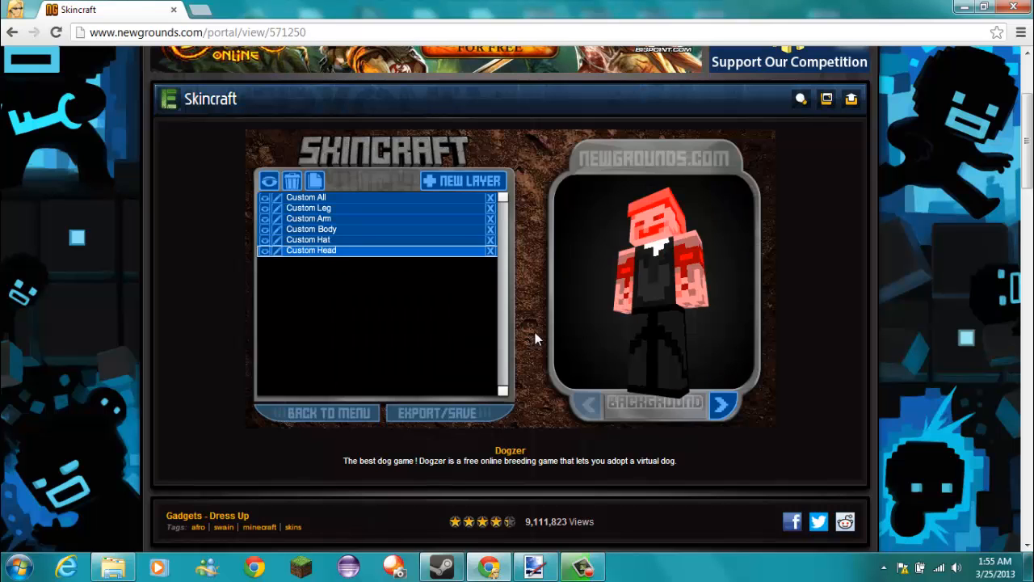
drag(652, 299, 707, 281)
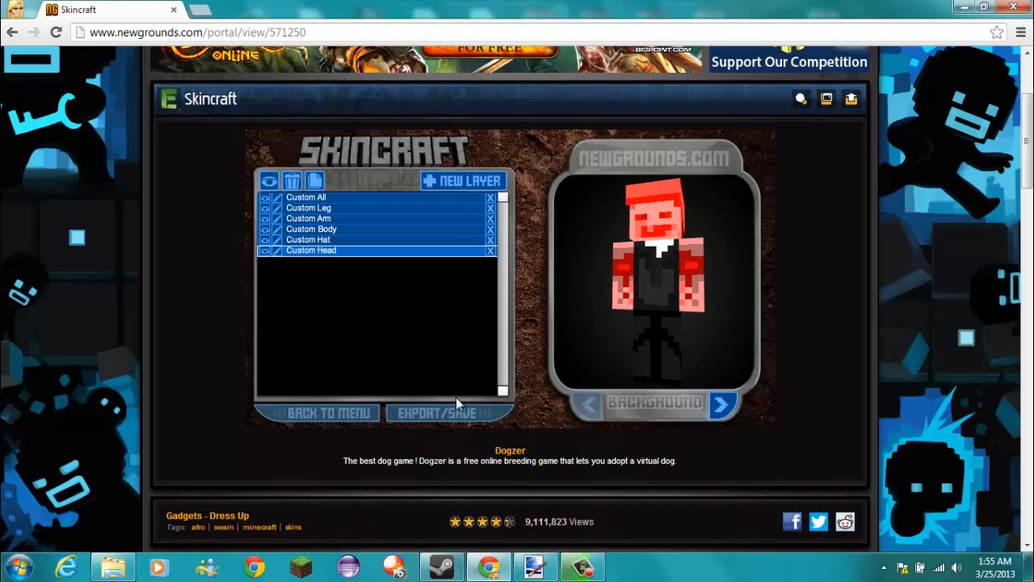
Step: Leave the browser for the desktop and bring up the open Windows Explorer window
click(963, 7)
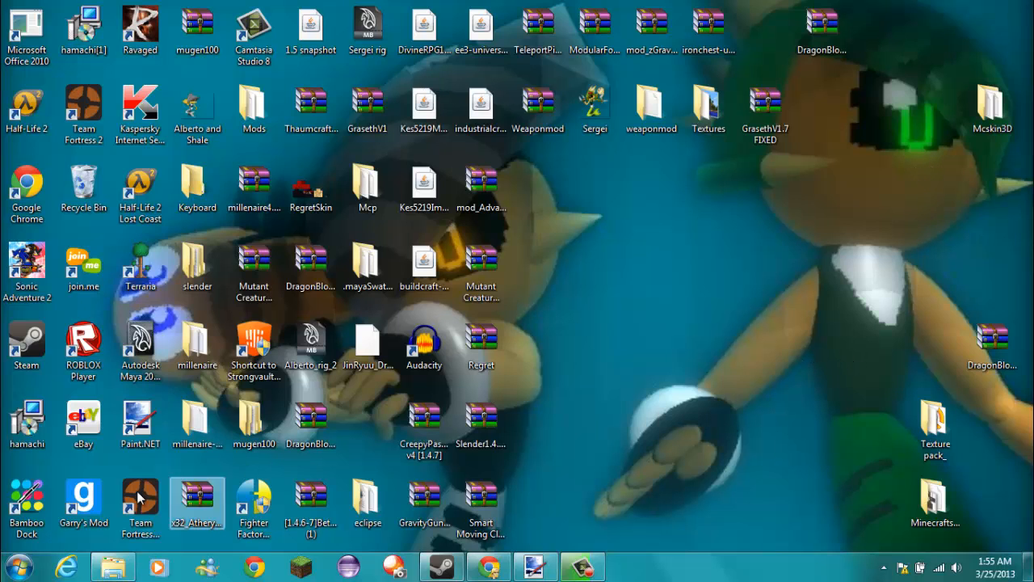
click(114, 568)
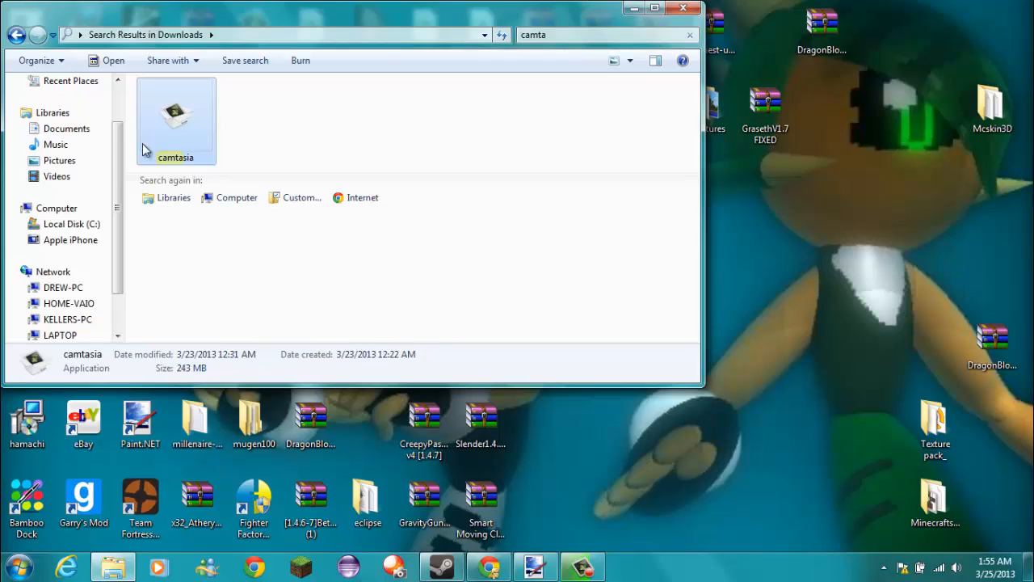